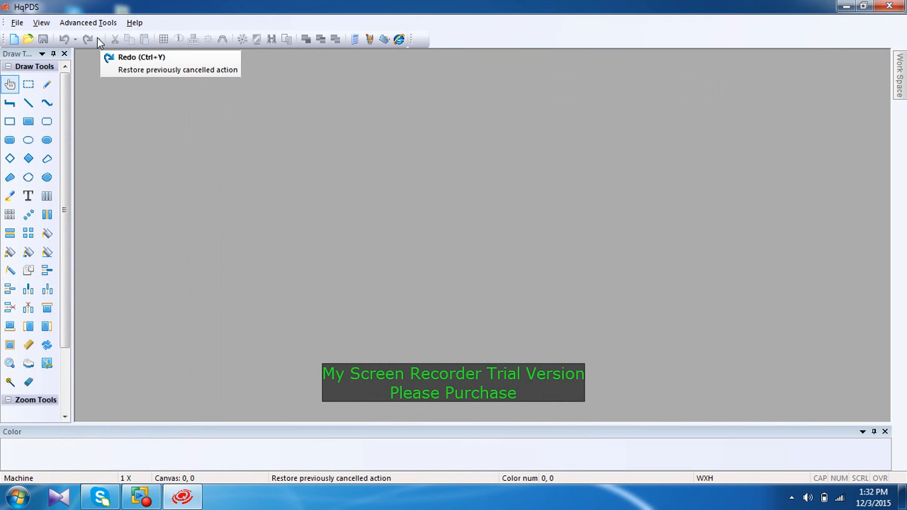
# Create a new pattern for the H2-2 two-system machine with a 2048 * 2048 canvas and 1x1 ribbing
pyautogui.click(13, 39)
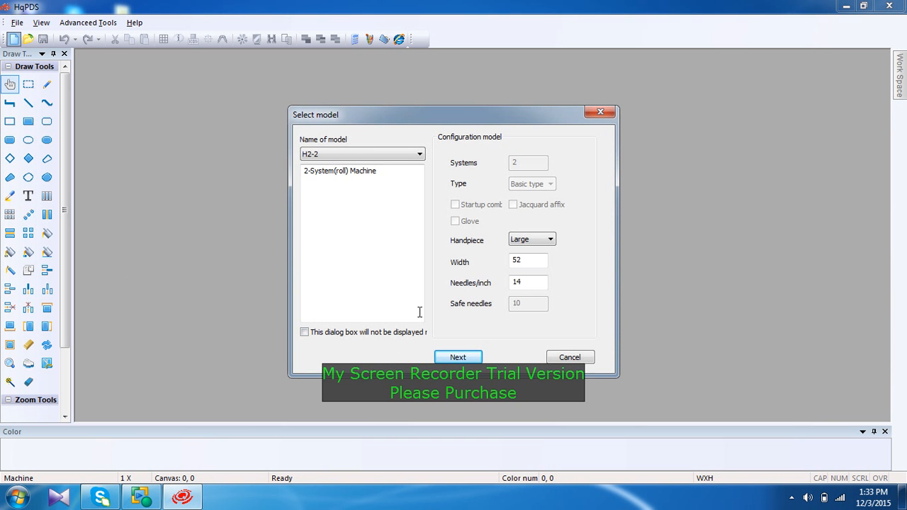
pyautogui.click(392, 156)
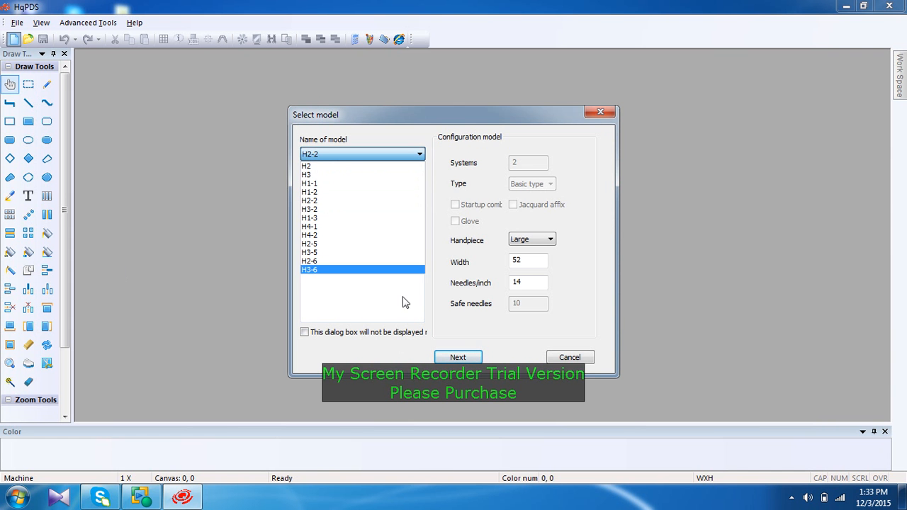
pyautogui.click(312, 202)
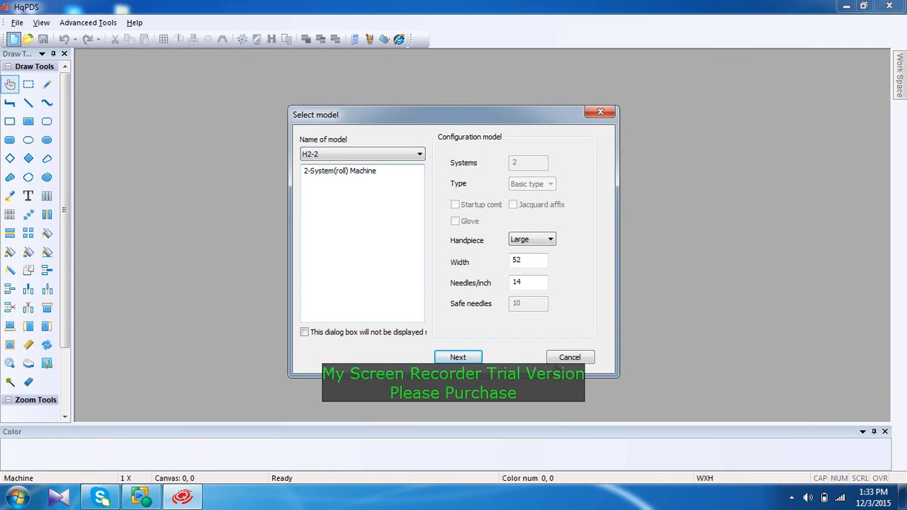
pyautogui.click(460, 358)
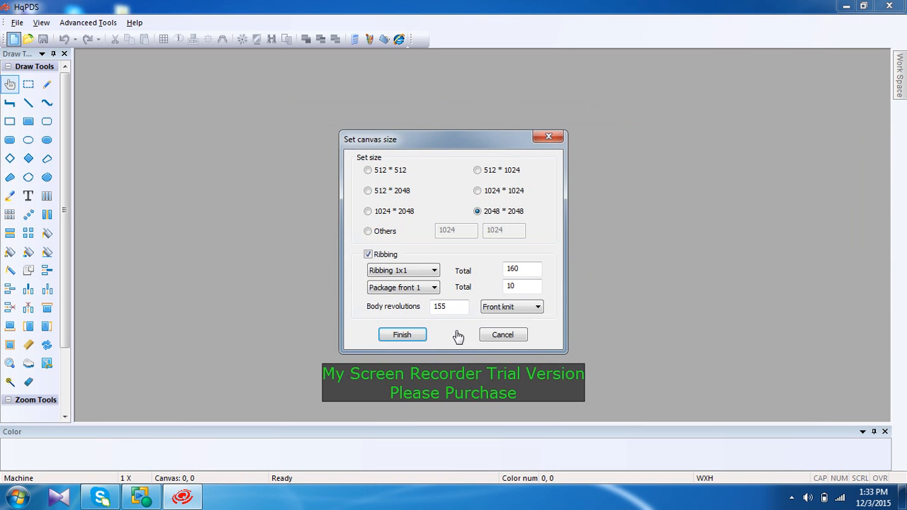
pyautogui.click(401, 335)
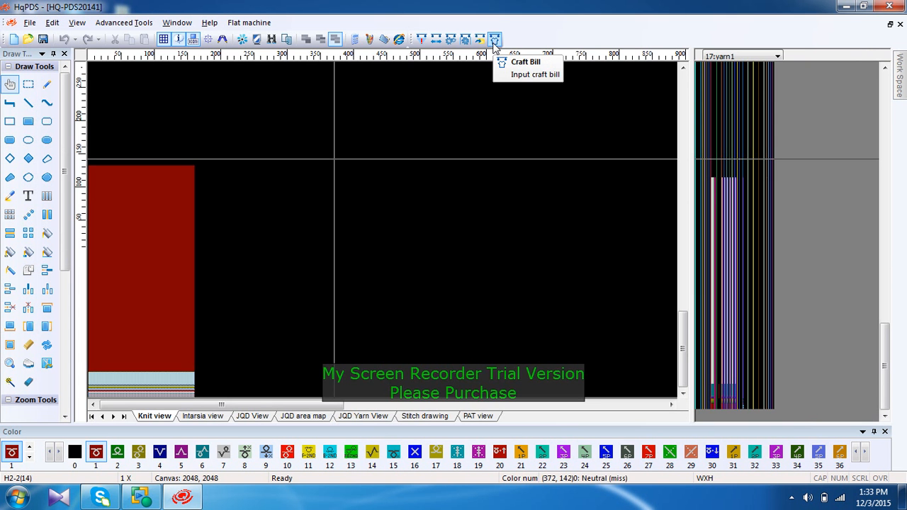
# Open the Craft Bill and cut all existing shaping values from rows 1 to 13 of the left body table
pyautogui.click(494, 39)
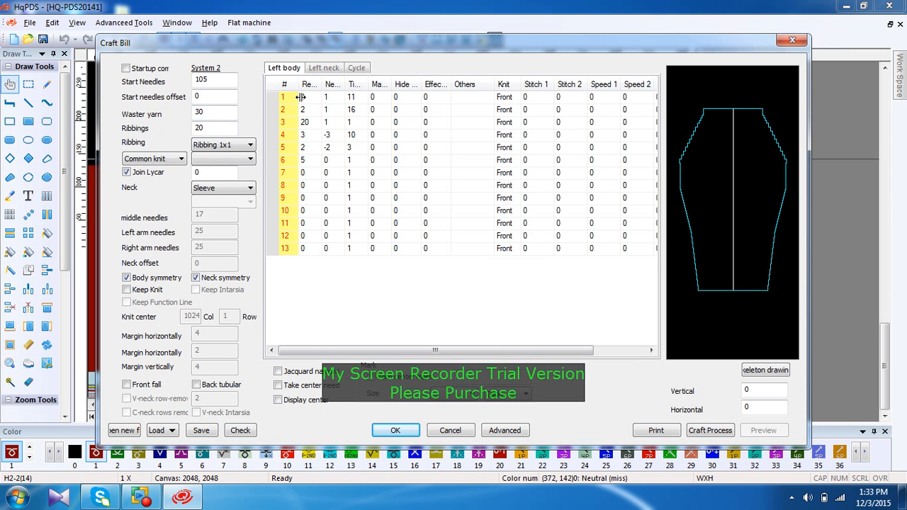
pyautogui.moveTo(296, 97); pyautogui.dragTo(315, 122)
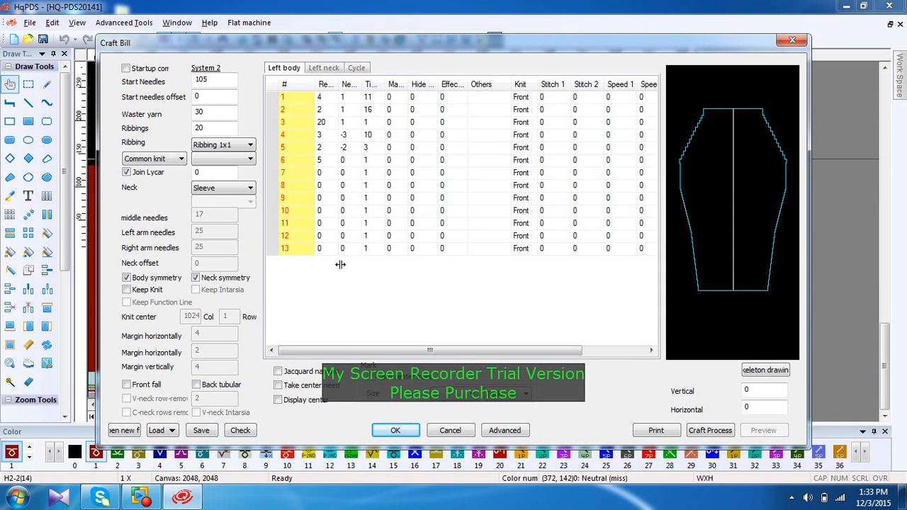
pyautogui.moveTo(442, 97); pyautogui.dragTo(327, 257)
pyautogui.rightClick(330, 202)
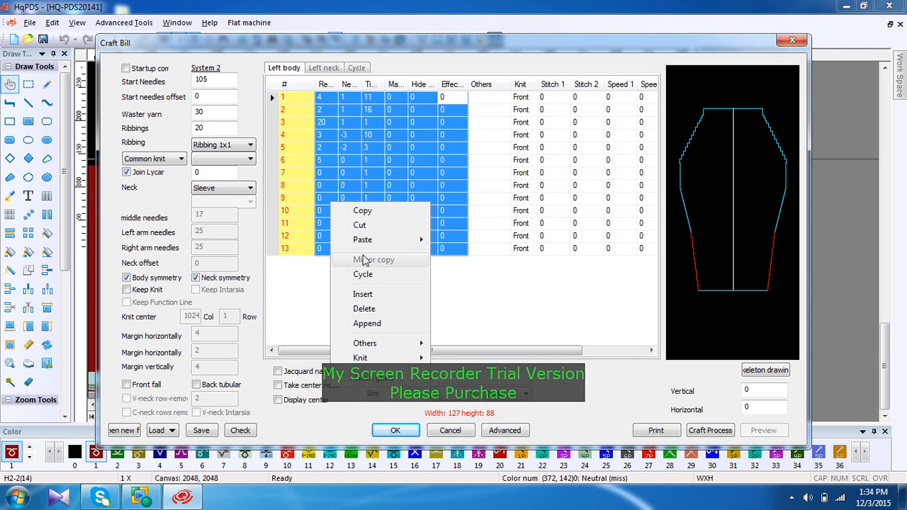
pyautogui.click(360, 225)
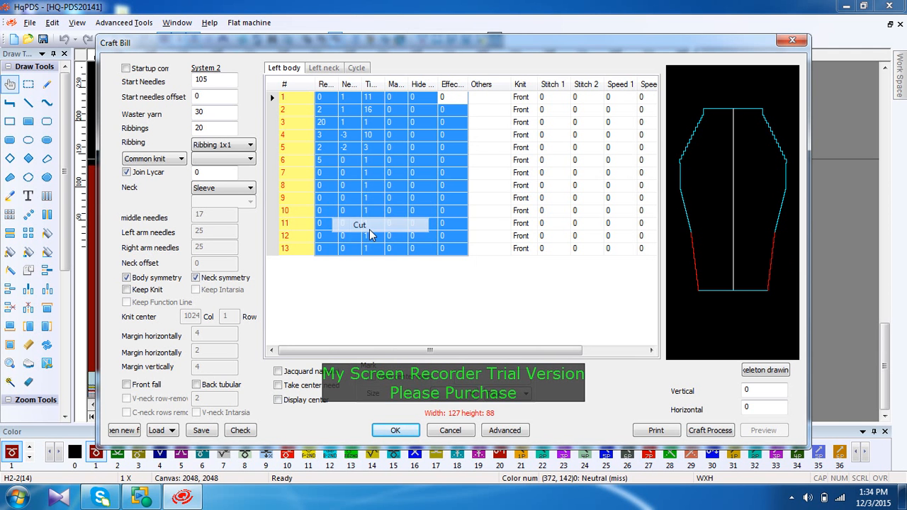
# Set the revolutions in row 1 of the left body table to 100 and apply the craft bill
pyautogui.click(333, 97)
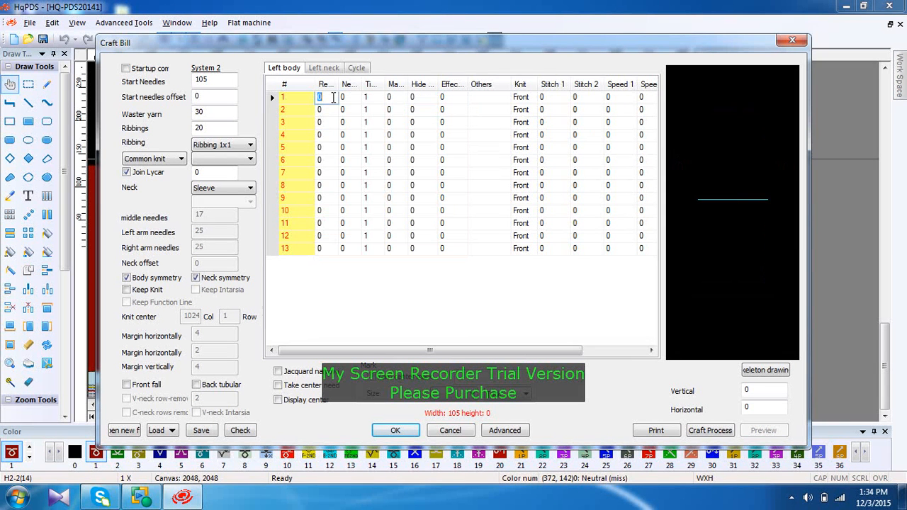
pyautogui.write('100')
pyautogui.click(395, 431)
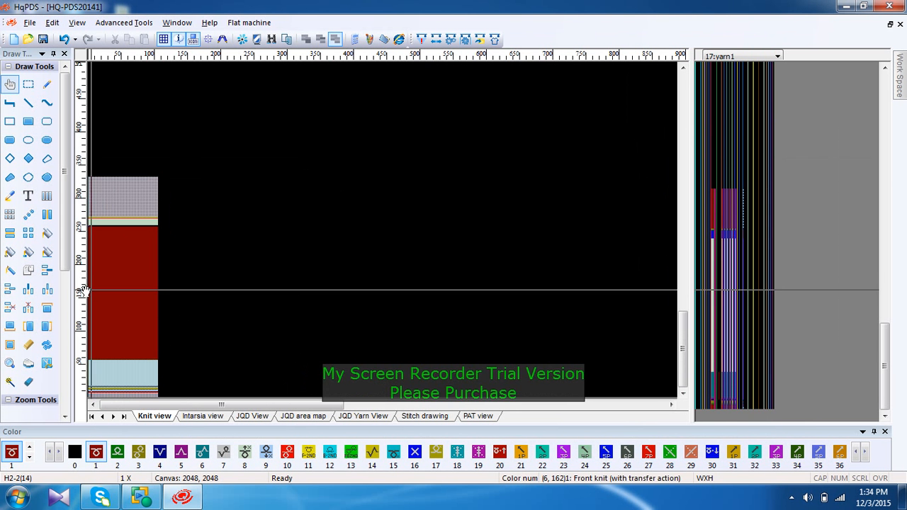
# Try to draw a diamond outline in color 1 on the red front-knit body just above the ribbing
pyautogui.scroll(2, 120, 287)
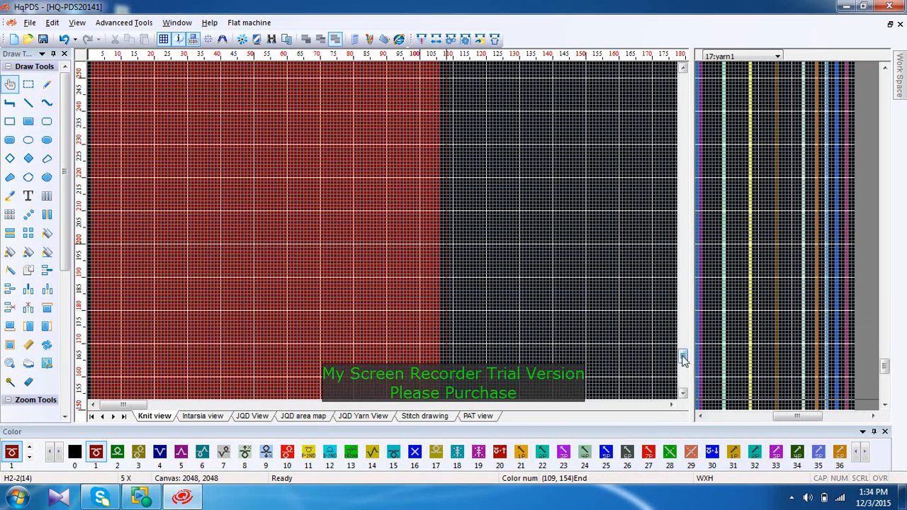
pyautogui.moveTo(684, 359); pyautogui.dragTo(686, 385)
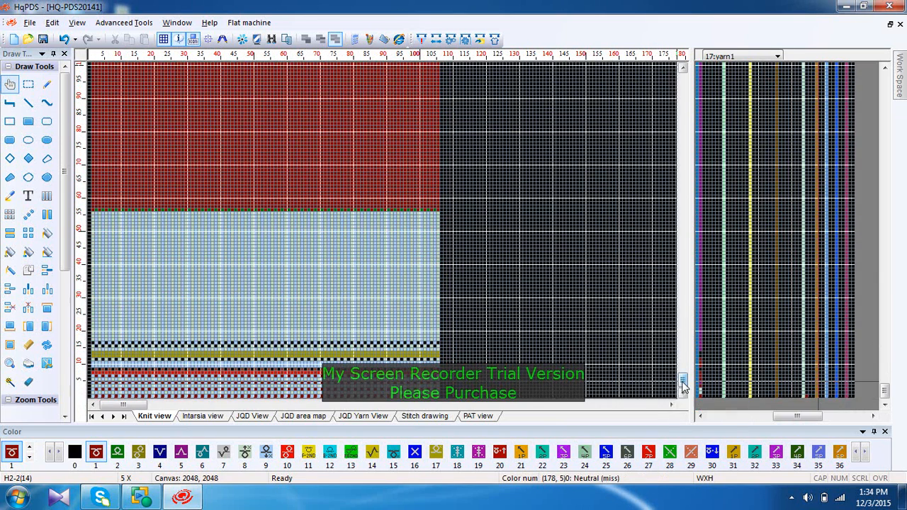
pyautogui.moveTo(682, 385); pyautogui.dragTo(680, 381)
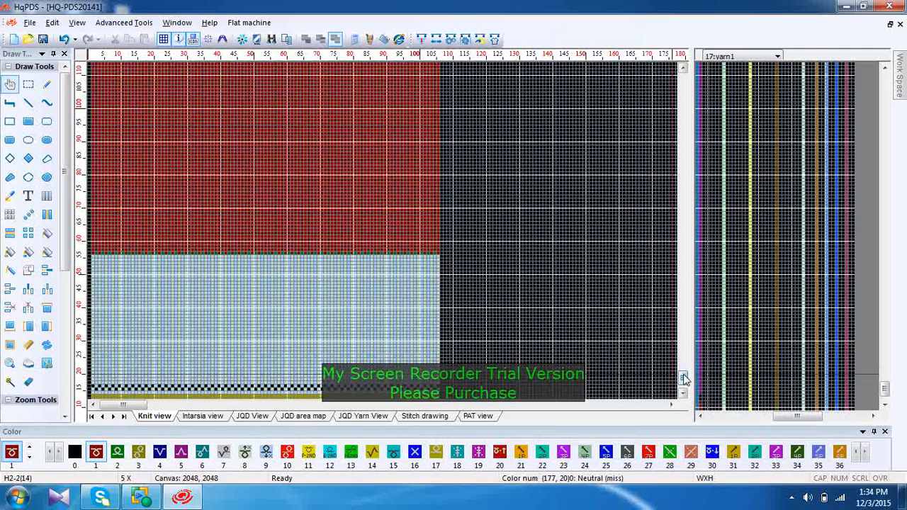
pyautogui.moveTo(684, 379); pyautogui.dragTo(685, 373)
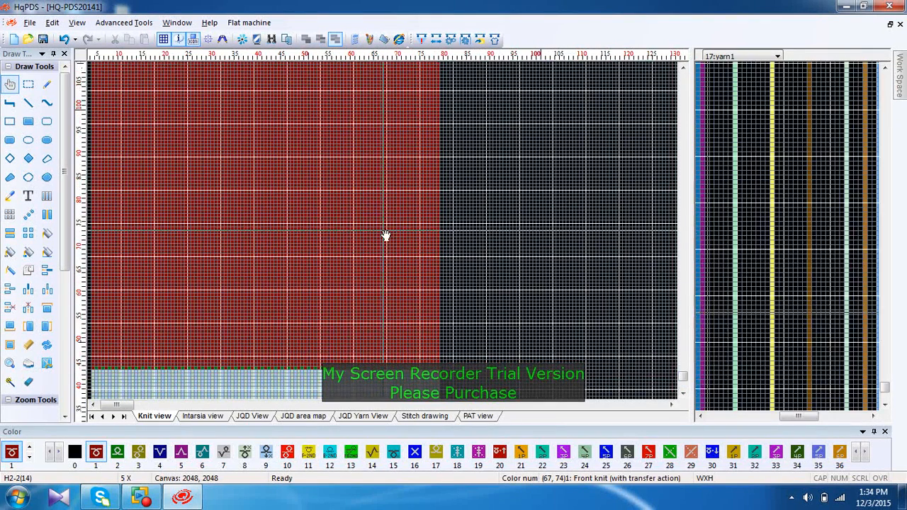
pyautogui.scroll(2, 385, 236)
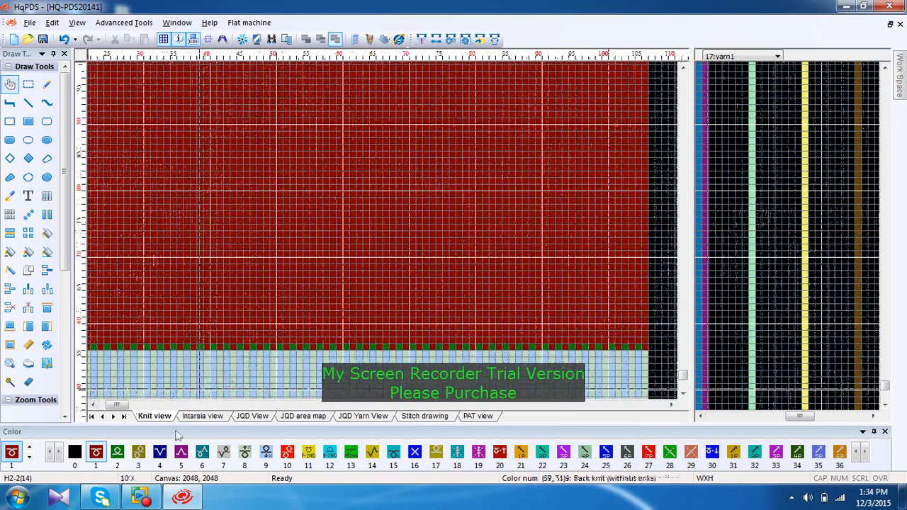
pyautogui.moveTo(117, 404); pyautogui.dragTo(109, 405)
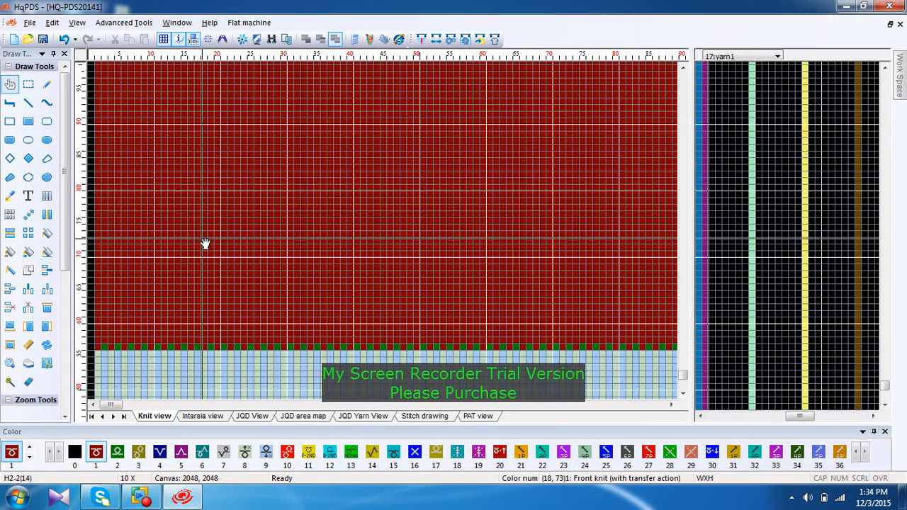
pyautogui.click(10, 156)
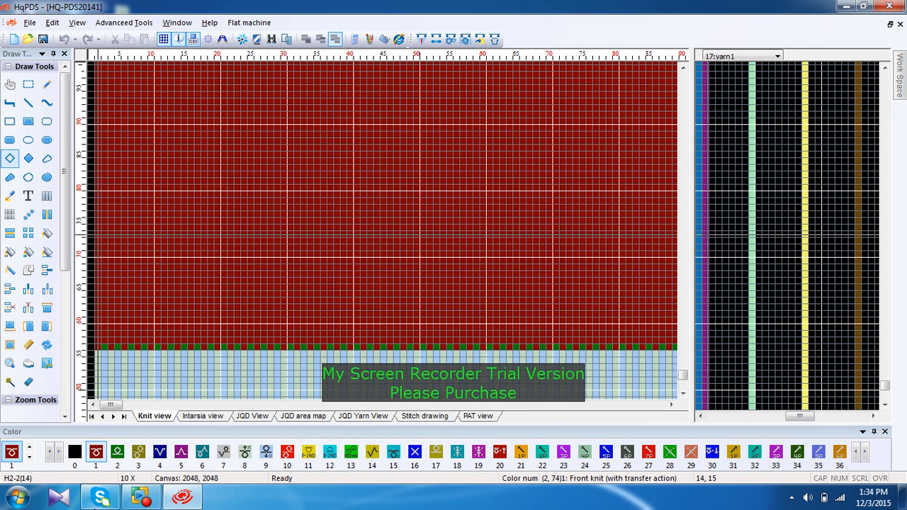
pyautogui.click(181, 357)
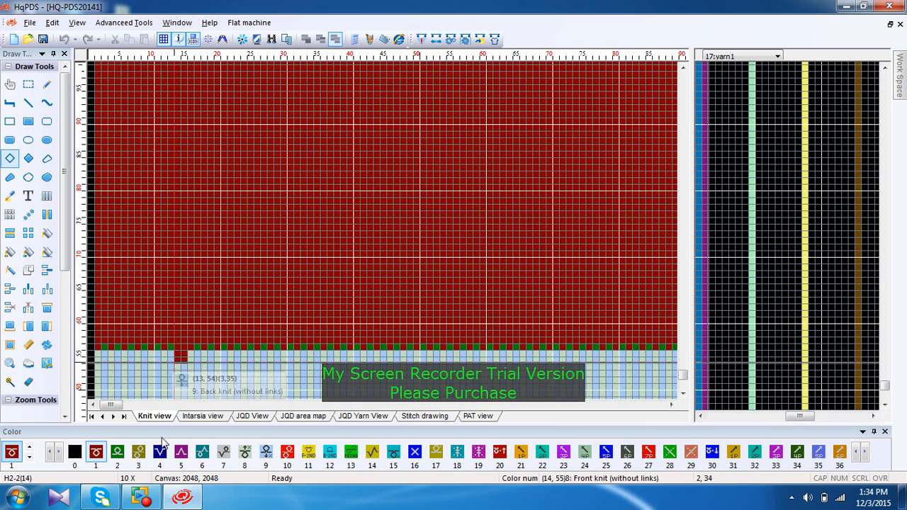
pyautogui.moveTo(147, 354); pyautogui.dragTo(438, 271)
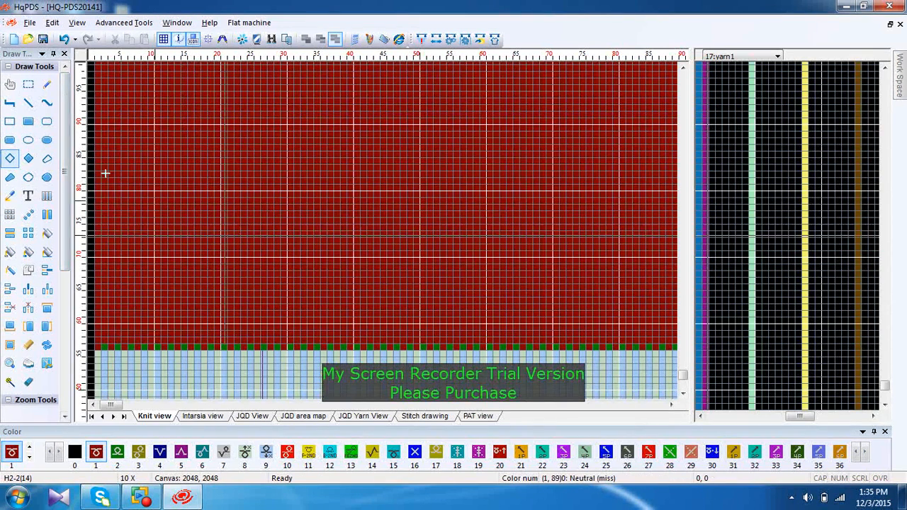
# Replace color 1 with color 2 in an area of about 105 by 195 stitches covering the red body above the ribbing
pyautogui.click(28, 85)
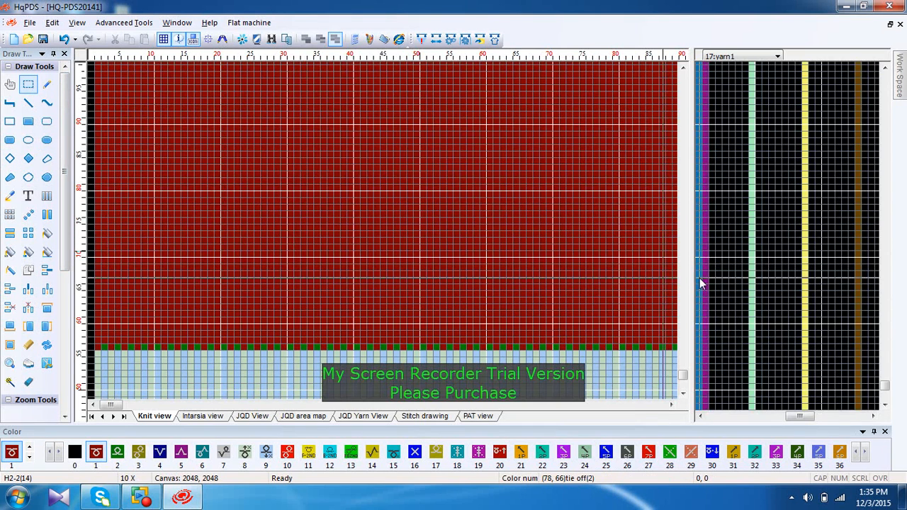
pyautogui.scroll(-2, 382, 230)
pyautogui.scroll(-4, 382, 230)
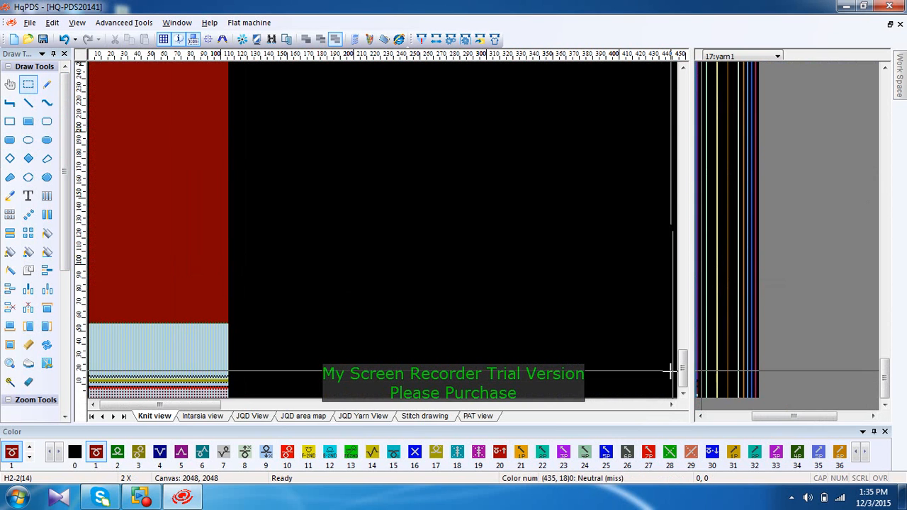
pyautogui.moveTo(684, 368); pyautogui.dragTo(684, 345)
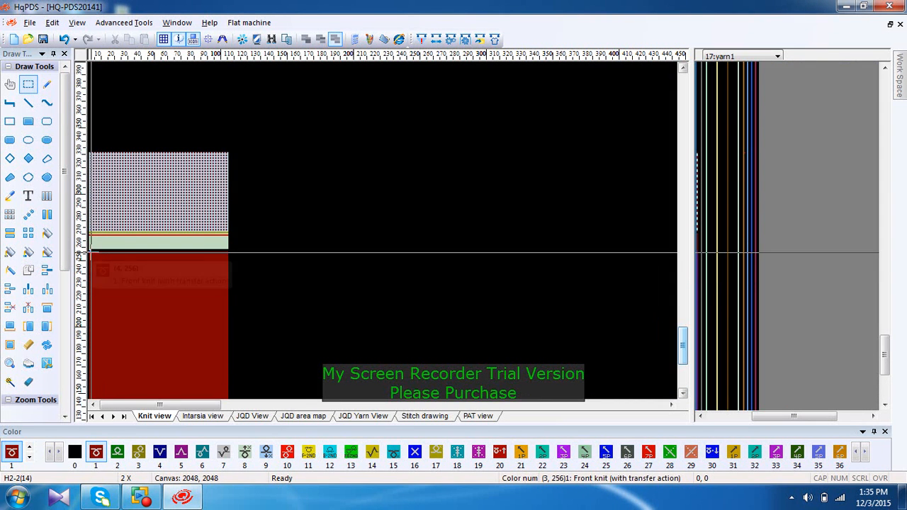
pyautogui.moveTo(90, 252); pyautogui.dragTo(186, 381)
pyautogui.scroll(-1, 138, 298)
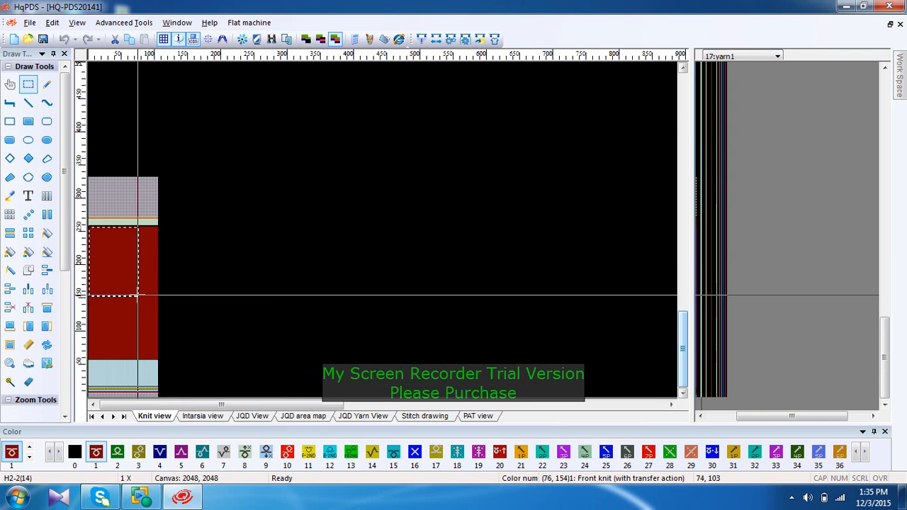
pyautogui.moveTo(141, 309); pyautogui.dragTo(159, 358)
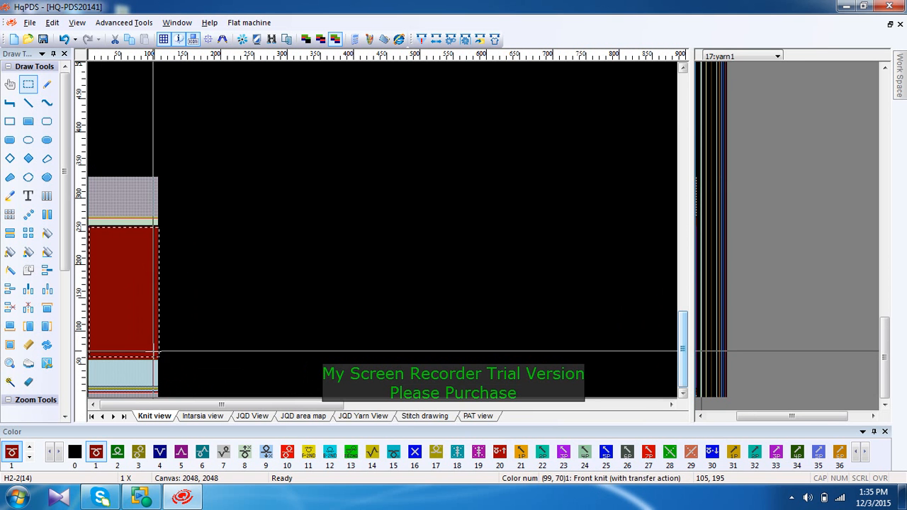
pyautogui.click(28, 253)
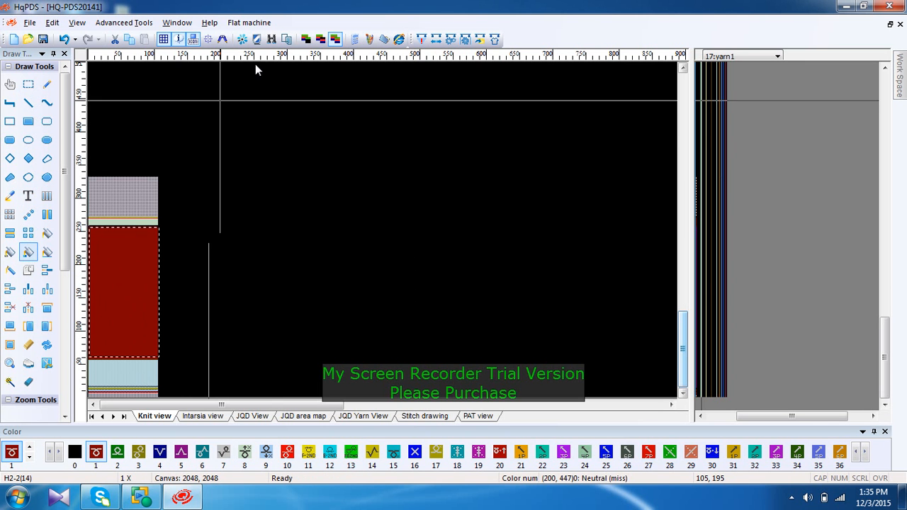
pyautogui.click(135, 288)
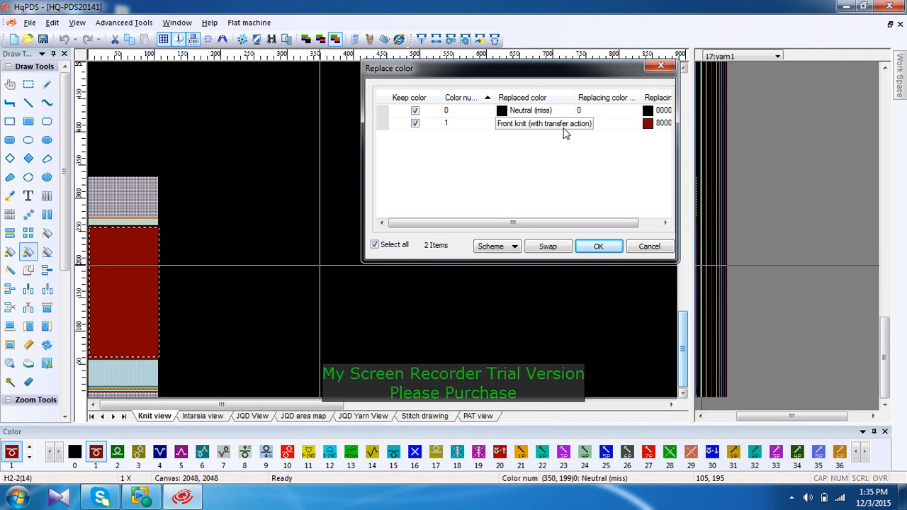
pyautogui.click(594, 123)
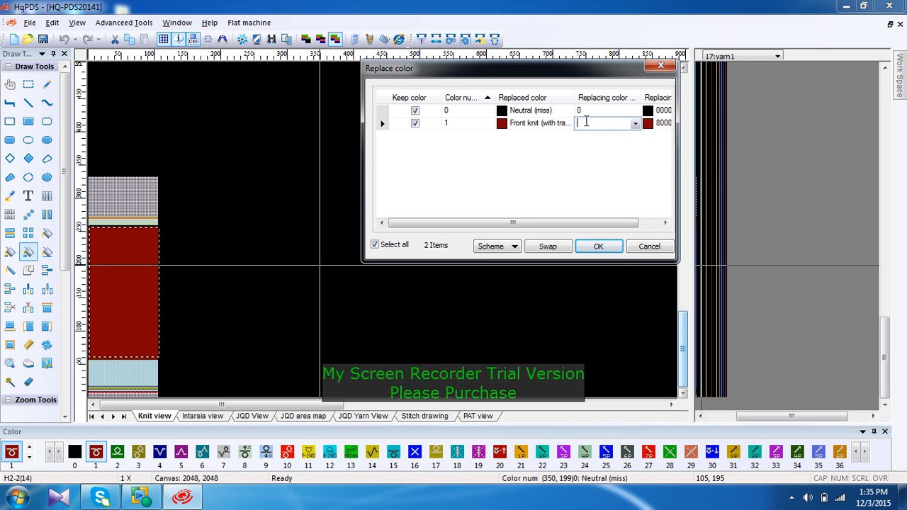
pyautogui.write('2')
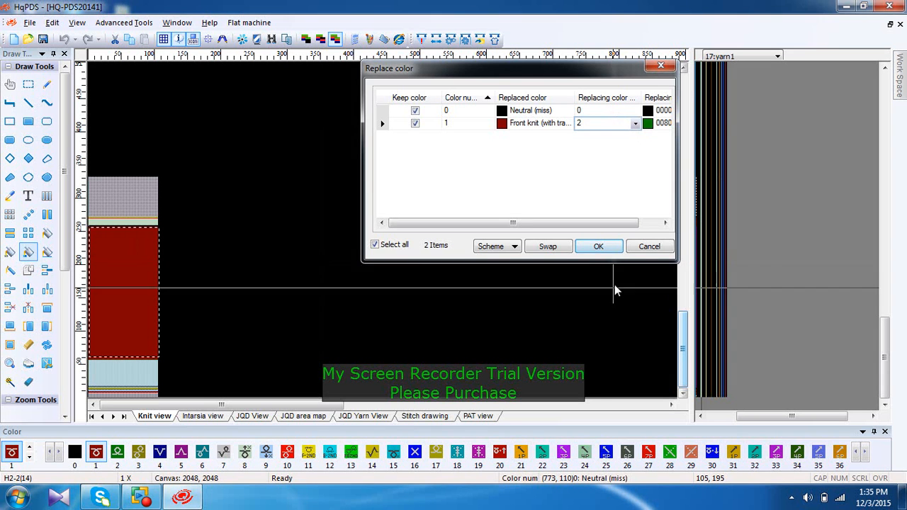
pyautogui.click(599, 246)
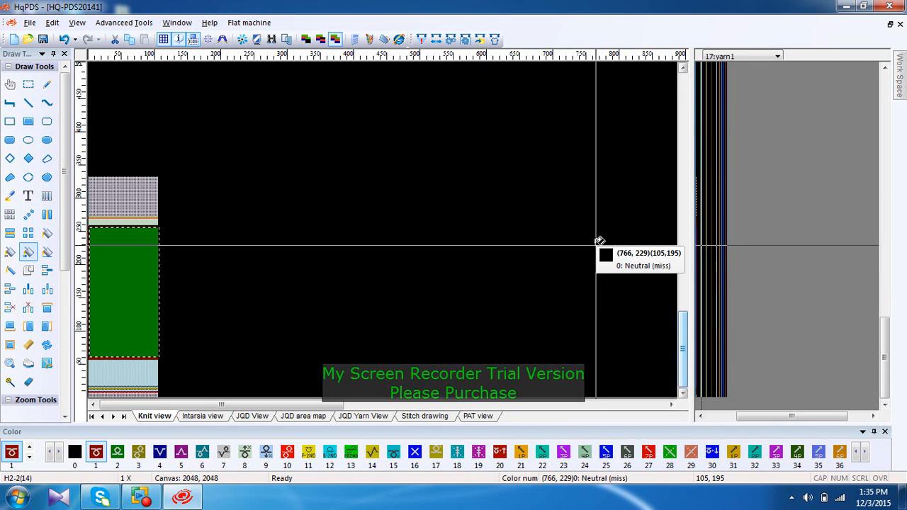
# Try to draw a color 1 diamond outline of about 25 by 20 stitches on the green body
pyautogui.scroll(2, 163, 253)
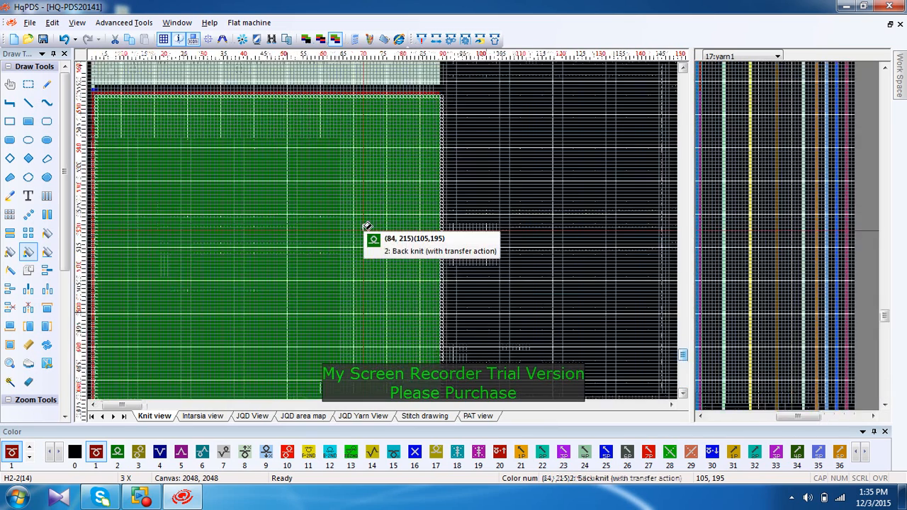
pyautogui.scroll(1, 366, 227)
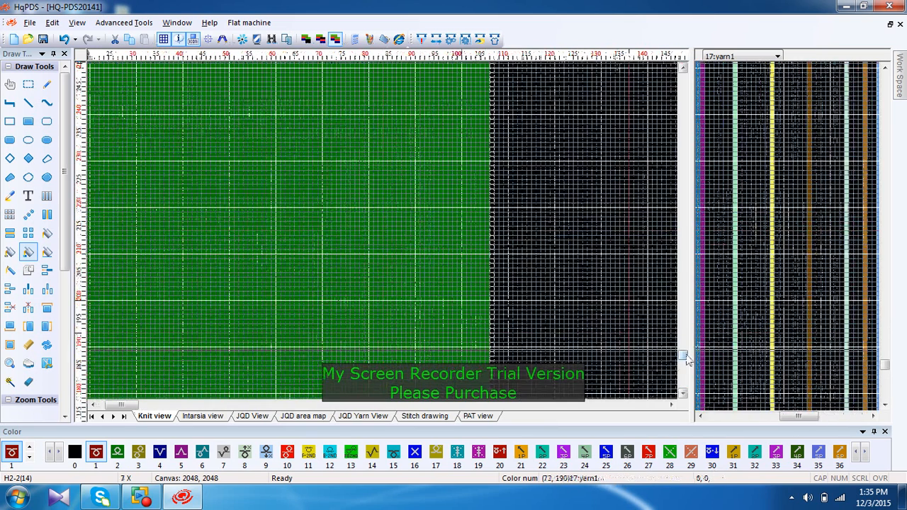
pyautogui.moveTo(684, 362); pyautogui.dragTo(685, 382)
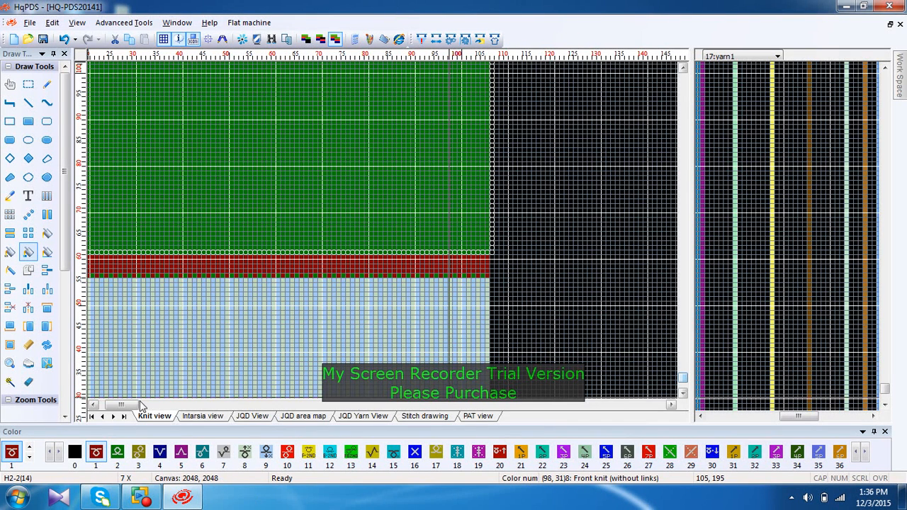
pyautogui.click(98, 404)
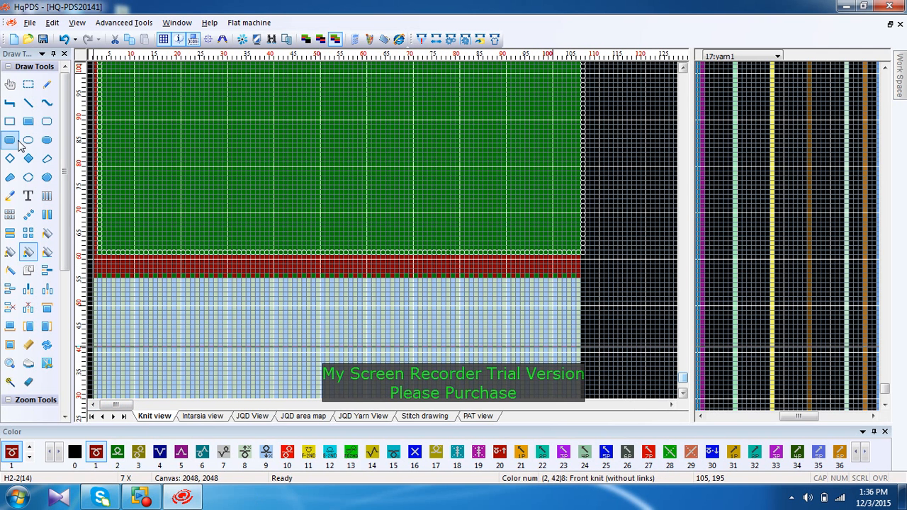
pyautogui.click(11, 164)
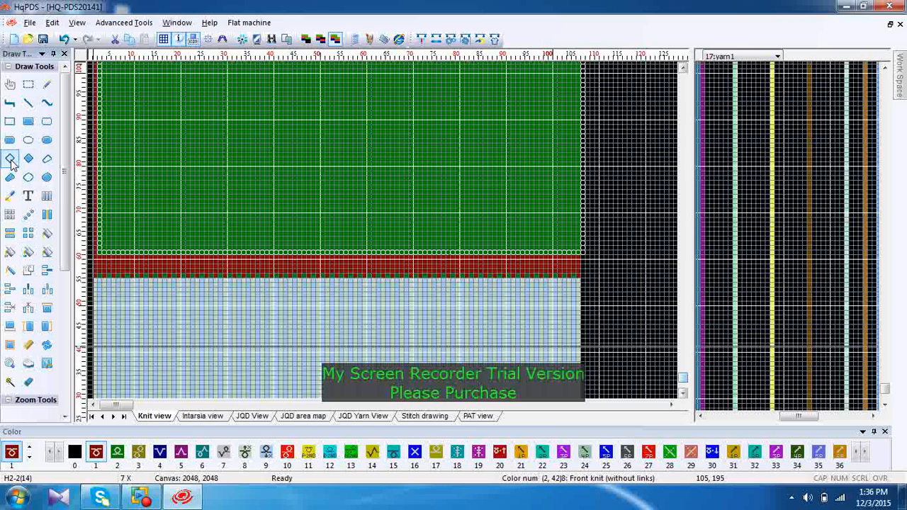
pyautogui.moveTo(196, 116)
pyautogui.mouseDown()
pyautogui.moveTo(251, 178)
pyautogui.moveTo(310, 205)
pyautogui.mouseUp()
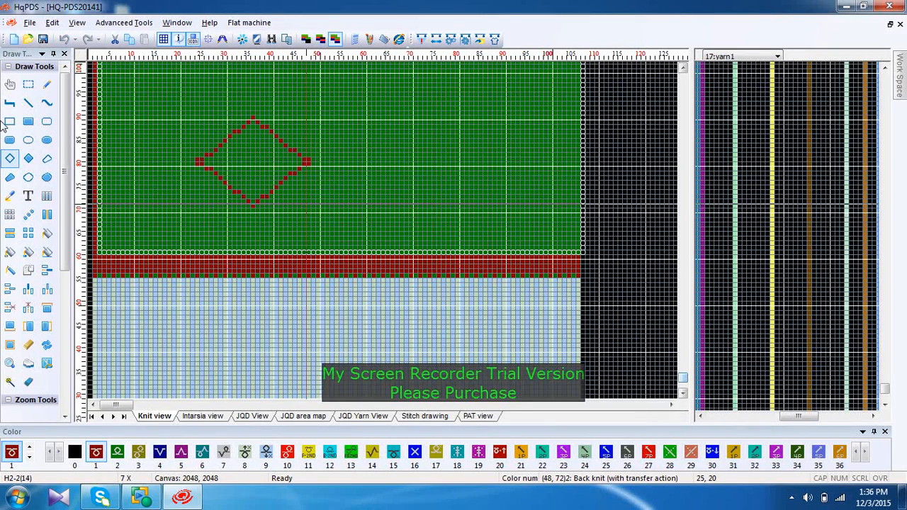
pyautogui.click(29, 121)
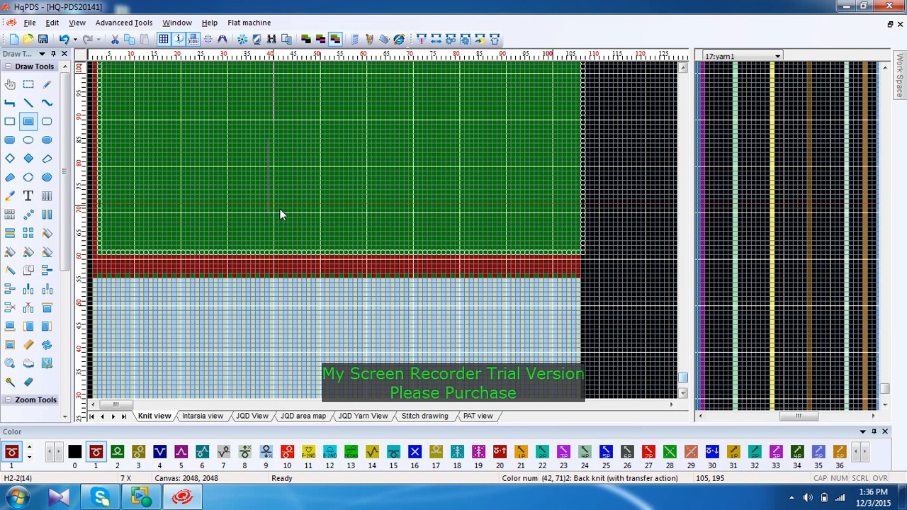
# Draw a color 1 diamond outline of about 25 by 25 stitches on the green body above the ribbing
pyautogui.click(9, 158)
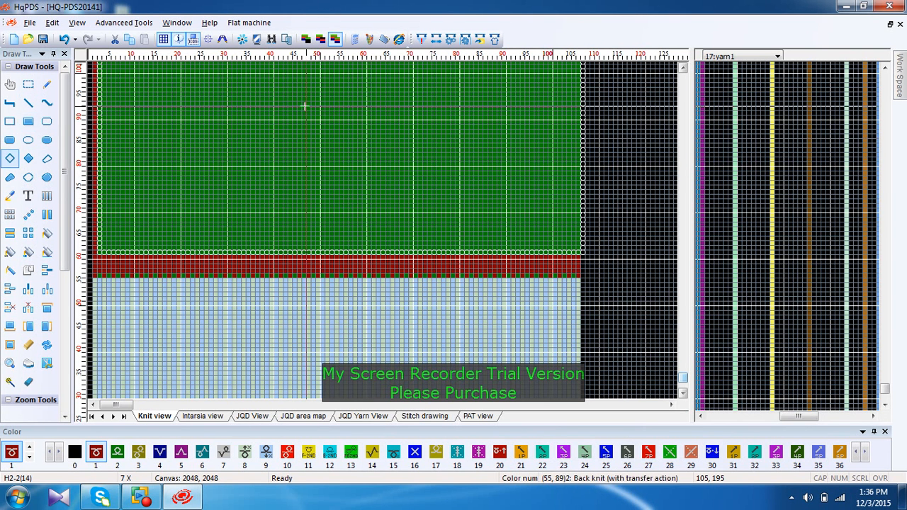
pyautogui.moveTo(205, 95); pyautogui.dragTo(221, 108)
pyautogui.moveTo(248, 150)
pyautogui.mouseDown()
pyautogui.moveTo(291, 202)
pyautogui.moveTo(324, 206)
pyautogui.moveTo(314, 204)
pyautogui.mouseUp()
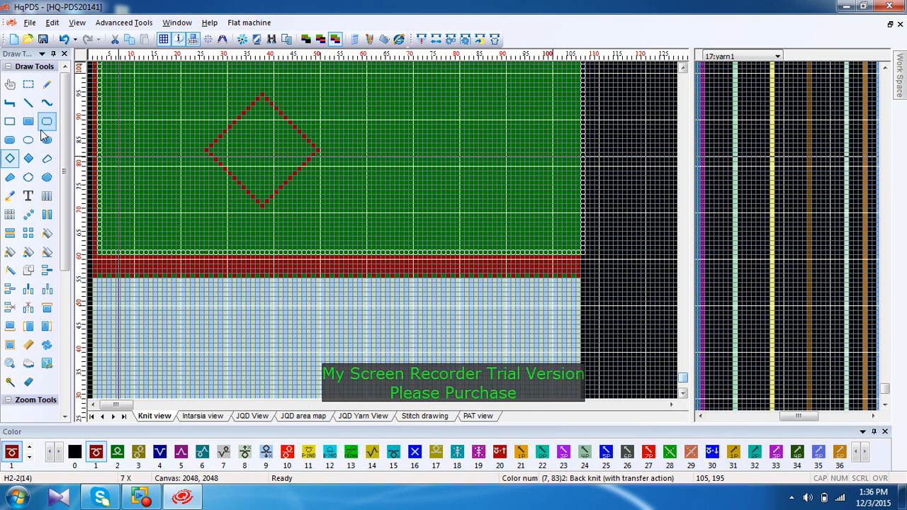
# Fill a cross inside the diamond in color 1 from a vertical bar about 2 by 21 and a horizontal bar about 15 by 4 stitches
pyautogui.click(28, 122)
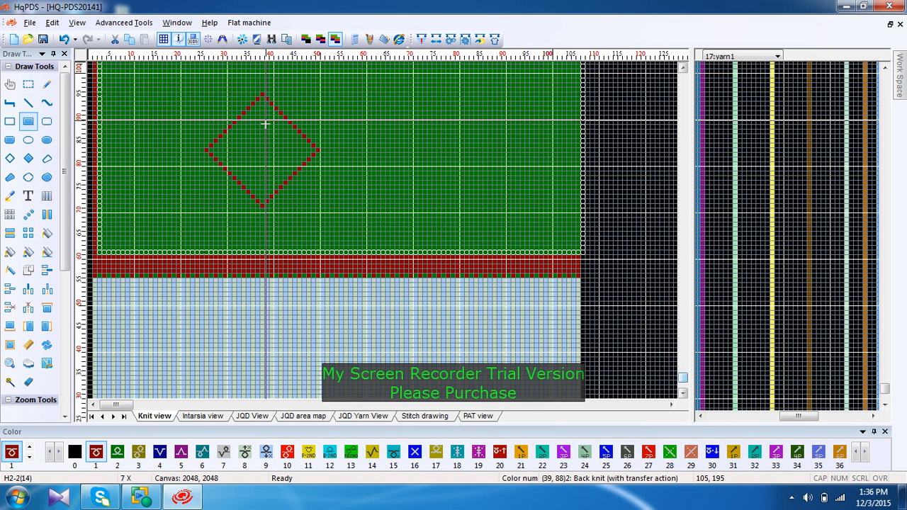
pyautogui.moveTo(262, 107)
pyautogui.mouseDown()
pyautogui.moveTo(264, 191)
pyautogui.moveTo(253, 188)
pyautogui.moveTo(244, 151)
pyautogui.moveTo(263, 201)
pyautogui.moveTo(259, 194)
pyautogui.mouseUp()
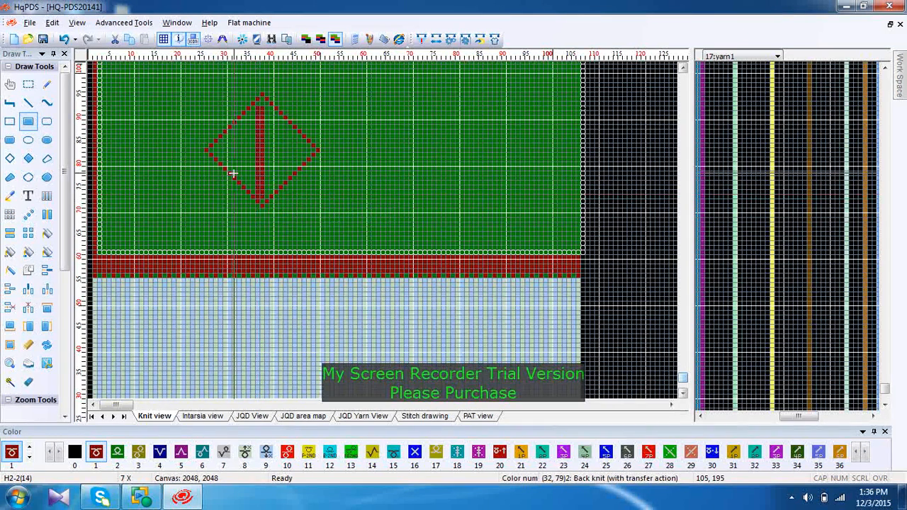
pyautogui.moveTo(228, 150); pyautogui.dragTo(293, 158)
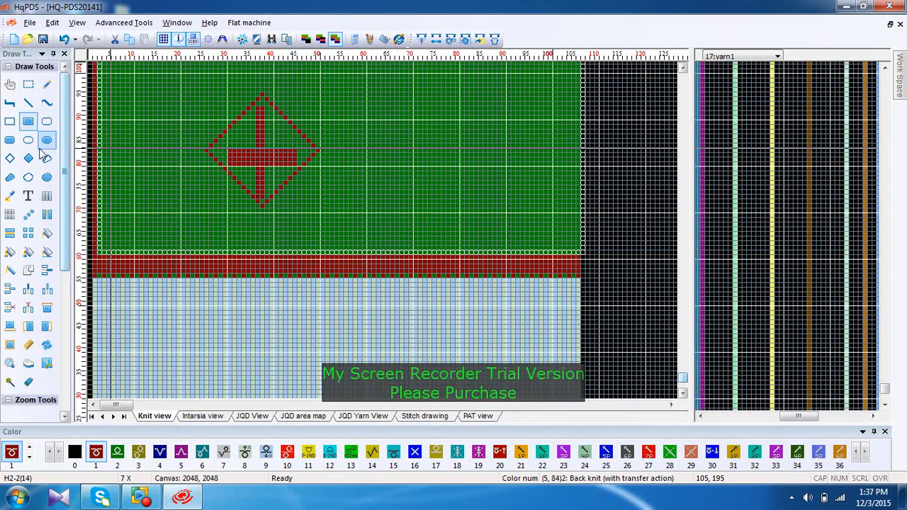
# Clear the existing selection around the green body
pyautogui.click(14, 220)
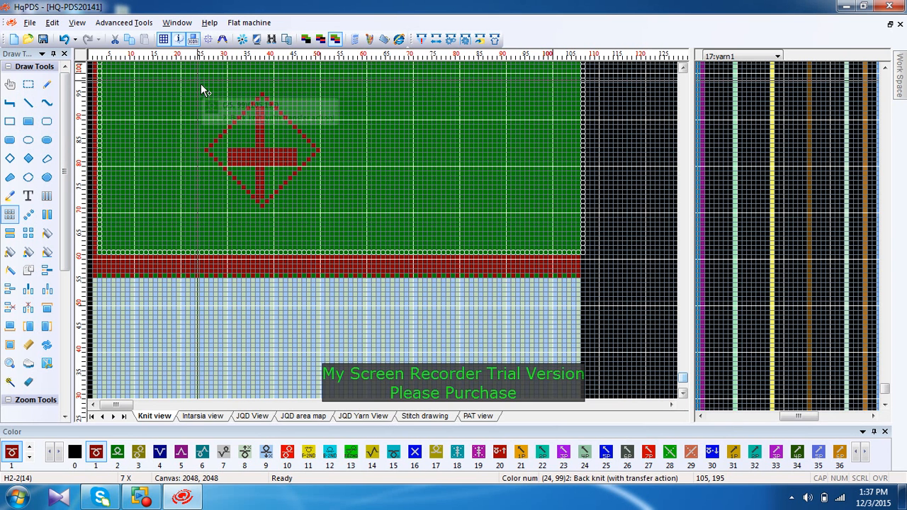
pyautogui.scroll(1, 212, 99)
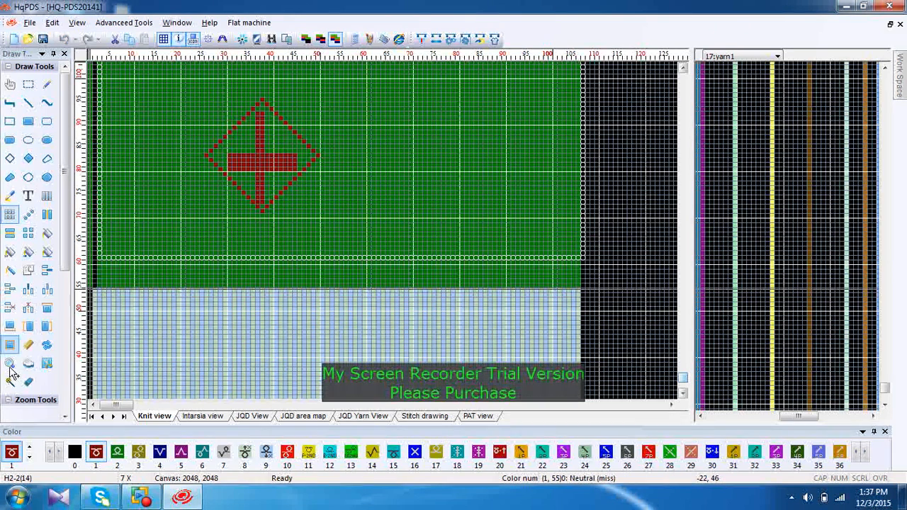
pyautogui.click(10, 215)
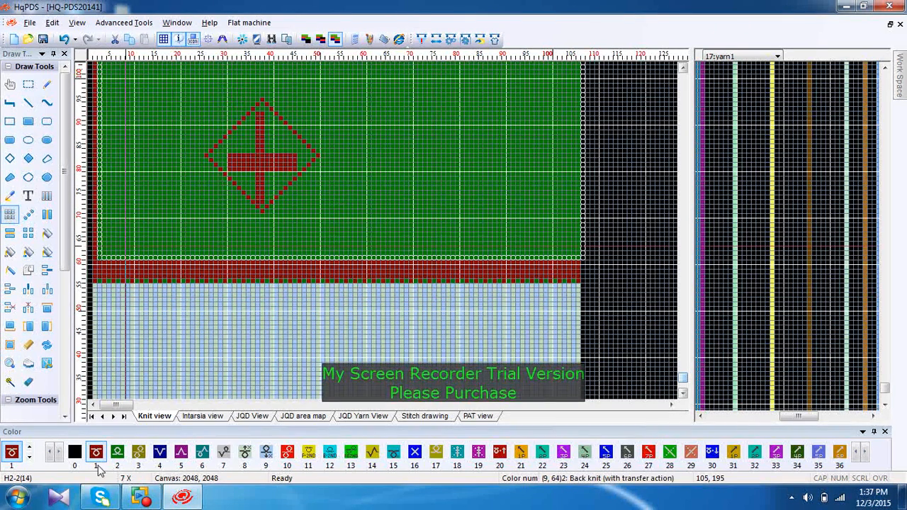
pyautogui.click(29, 384)
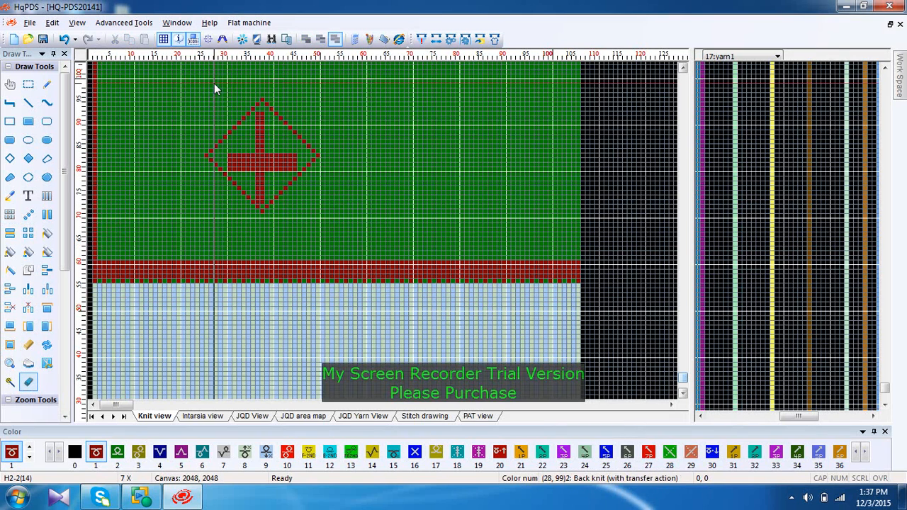
pyautogui.click(192, 84)
pyautogui.moveTo(223, 97); pyautogui.dragTo(277, 189)
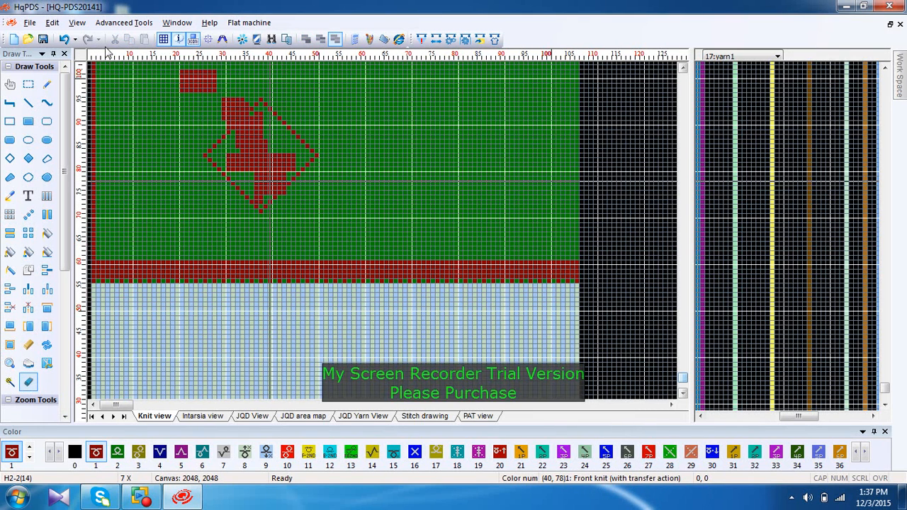
pyautogui.click(63, 39)
pyautogui.click(64, 39)
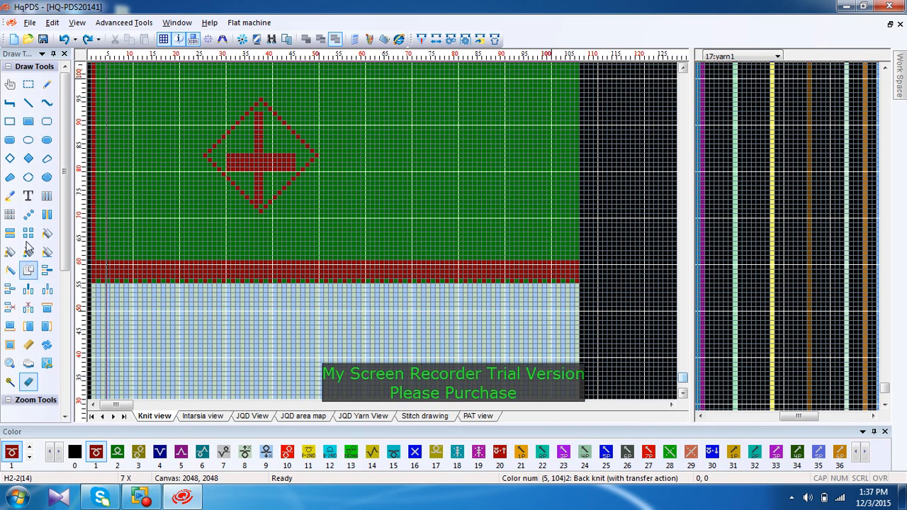
# Select a 28 by 30 stitch area around the diamond motif and repeat it horizontally across the full body width
pyautogui.click(9, 217)
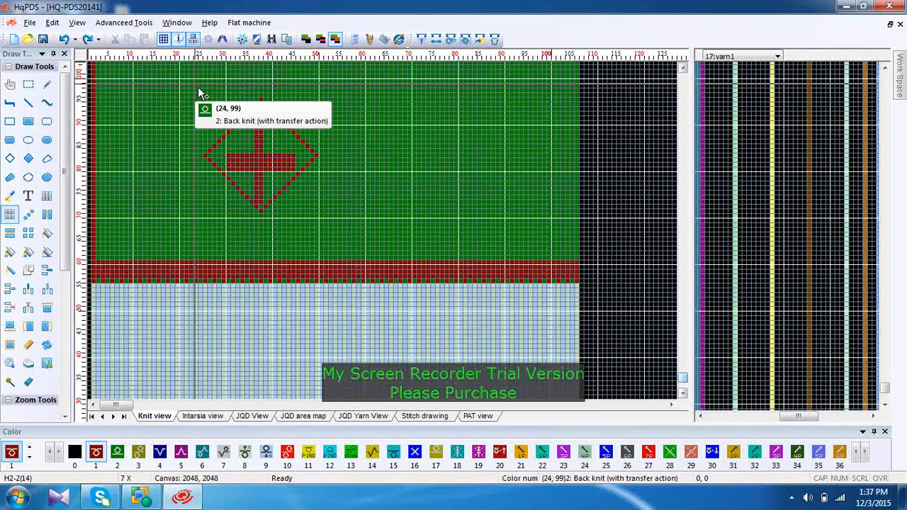
pyautogui.moveTo(236, 132); pyautogui.dragTo(320, 219)
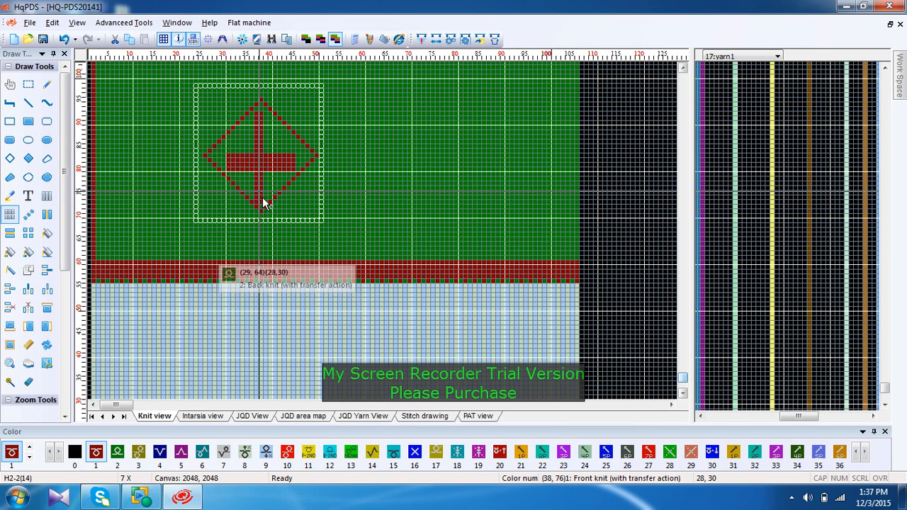
pyautogui.moveTo(268, 167); pyautogui.dragTo(577, 174)
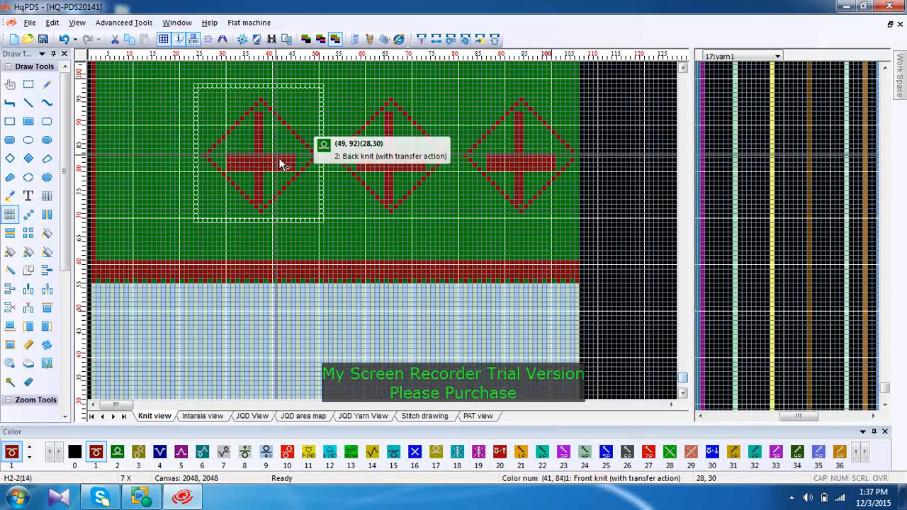
pyautogui.moveTo(262, 166); pyautogui.dragTo(99, 141)
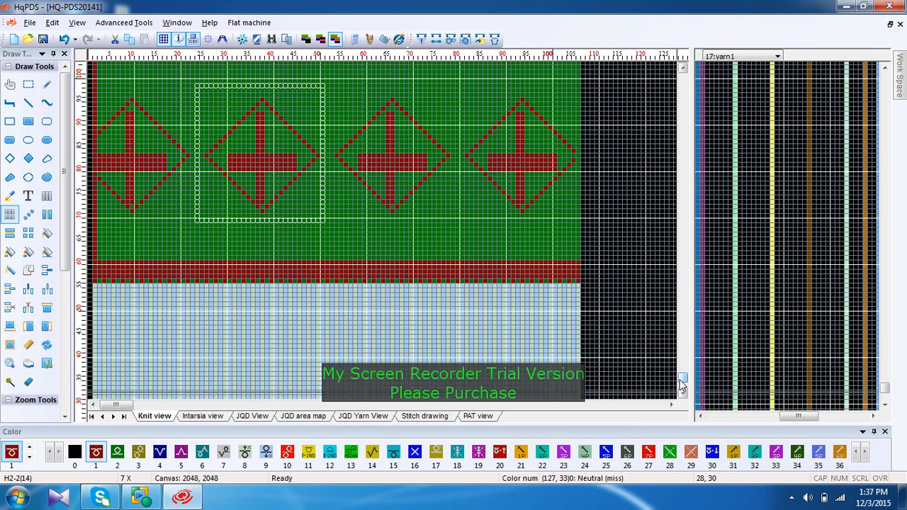
# Draw two color 1 rectangle outlines side by side above the diamonds, about 17 by 7 and 16 by 7 stitches
pyautogui.moveTo(683, 381); pyautogui.dragTo(682, 376)
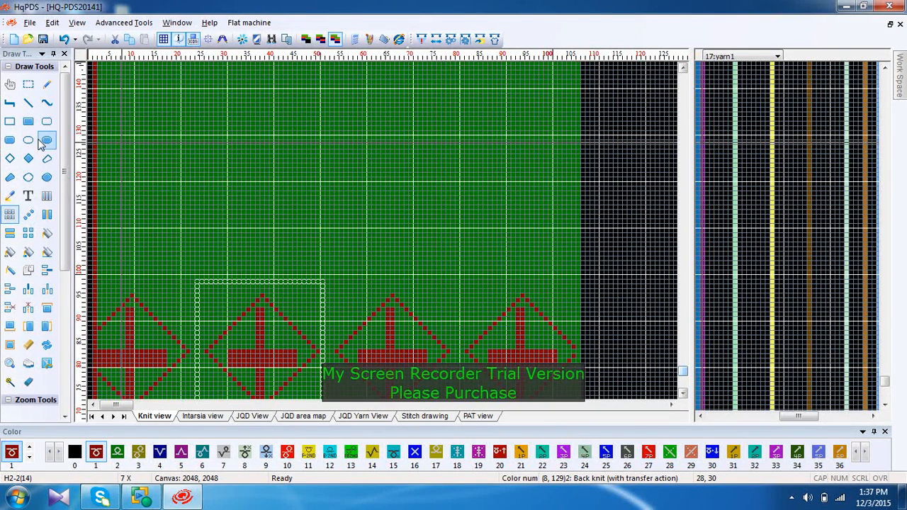
pyautogui.click(9, 123)
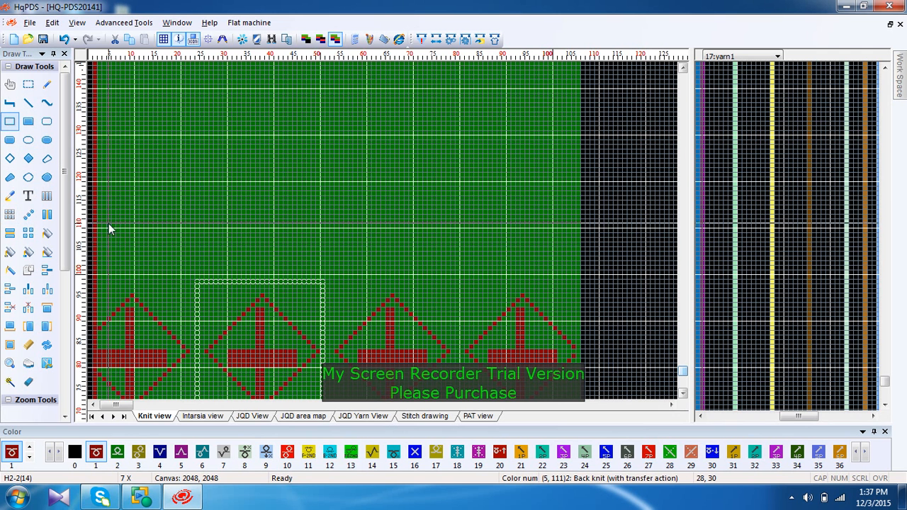
pyautogui.moveTo(103, 216); pyautogui.dragTo(179, 244)
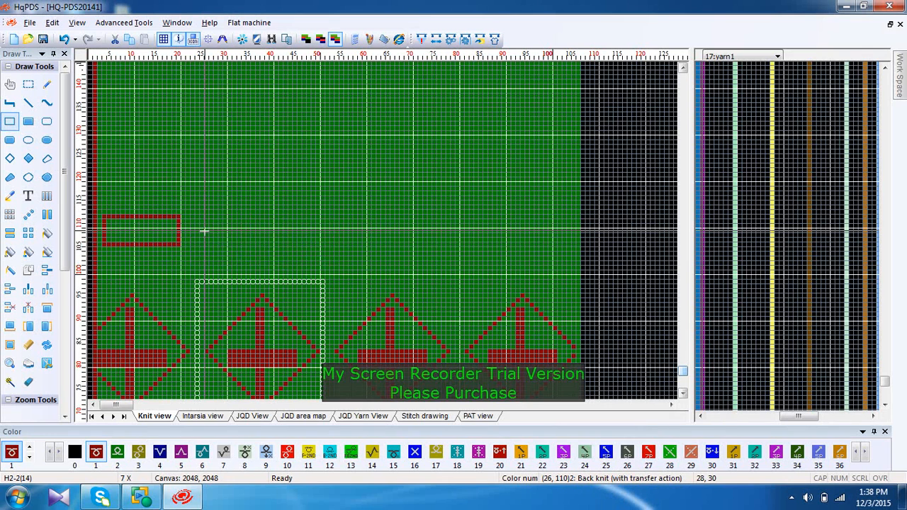
pyautogui.moveTo(201, 211); pyautogui.dragTo(255, 253)
pyautogui.hotkey('ctrl', 'z')
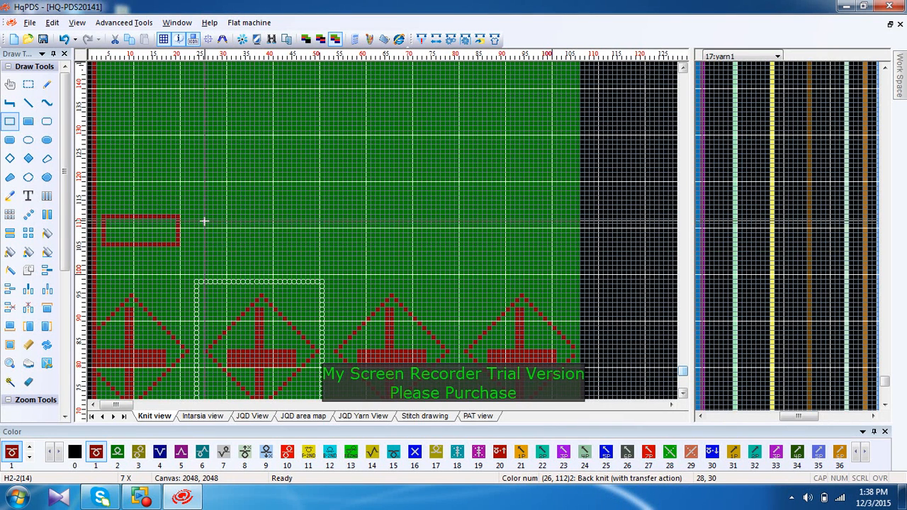
pyautogui.moveTo(205, 217); pyautogui.dragTo(275, 243)
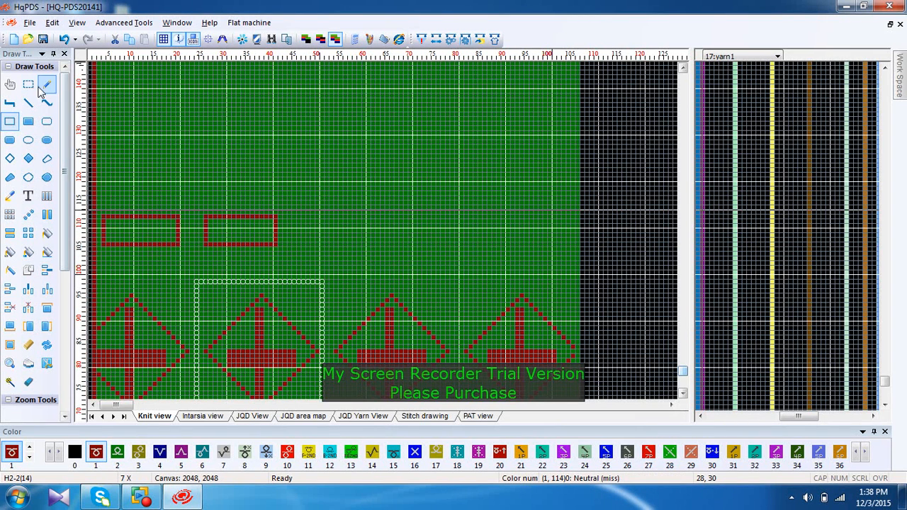
# Repeat a 22 by 13 stitch section of the rectangle row across the body to its right edge
pyautogui.click(10, 215)
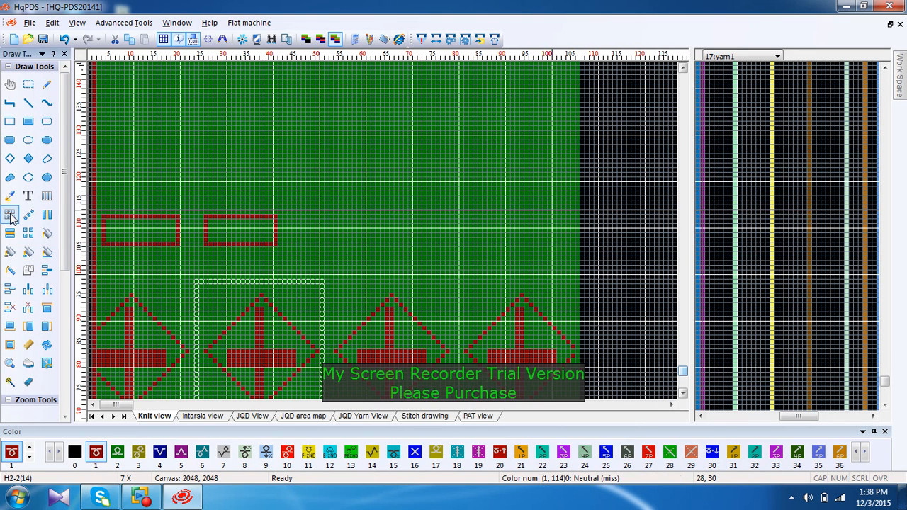
pyautogui.moveTo(153, 242)
pyautogui.mouseDown()
pyautogui.moveTo(168, 262)
pyautogui.moveTo(258, 267)
pyautogui.moveTo(238, 271)
pyautogui.moveTo(272, 243)
pyautogui.moveTo(627, 275)
pyautogui.moveTo(585, 270)
pyautogui.mouseUp()
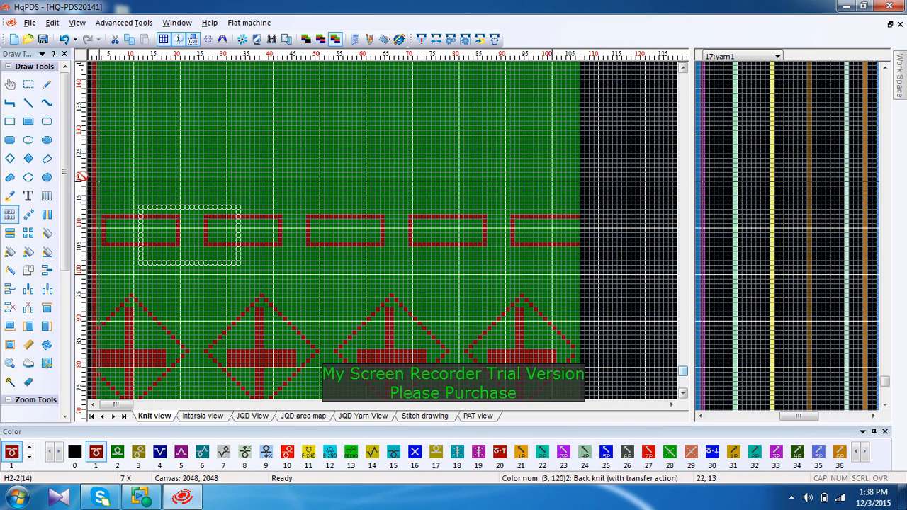
# Select the 104 by 60 stitch band containing the diamond and rectangle rows and repeat it upward over the rest of the green body
pyautogui.moveTo(99, 179); pyautogui.dragTo(399, 263)
pyautogui.scroll(-2, 314, 240)
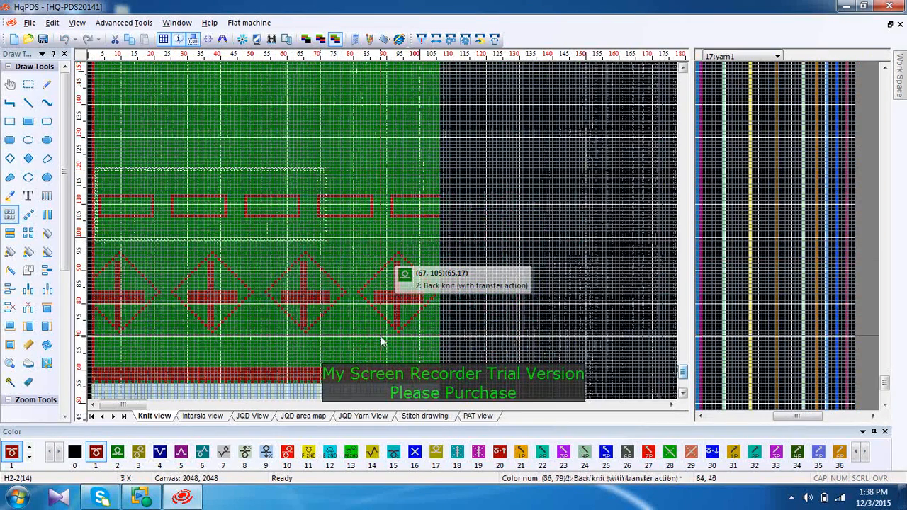
pyautogui.moveTo(399, 268); pyautogui.dragTo(438, 283)
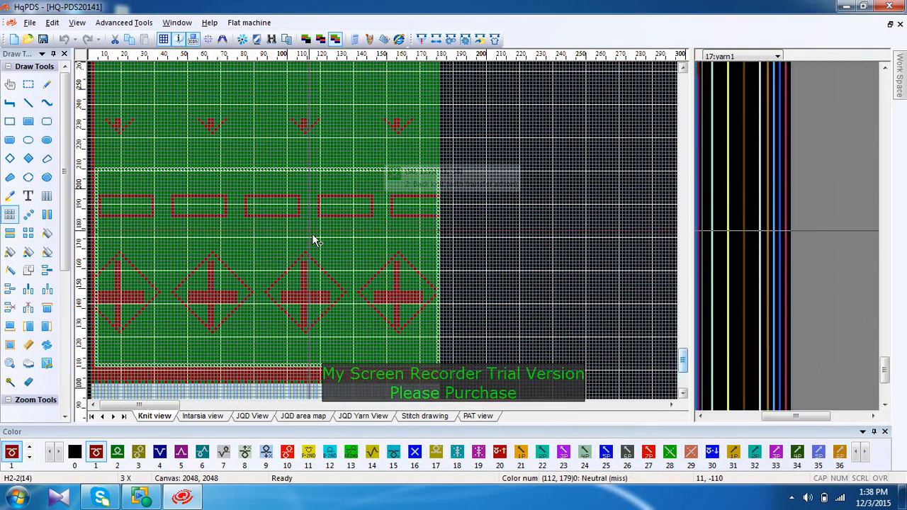
pyautogui.scroll(-2, 305, 204)
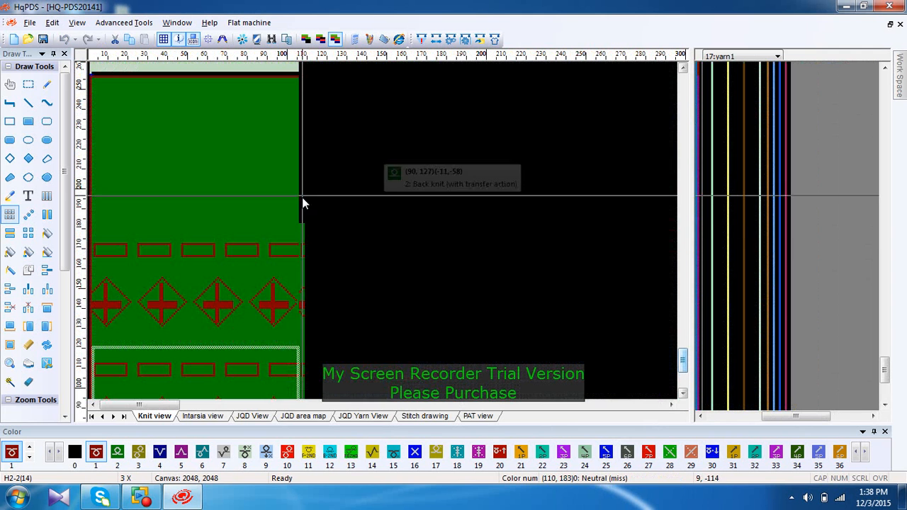
pyautogui.click(286, 97)
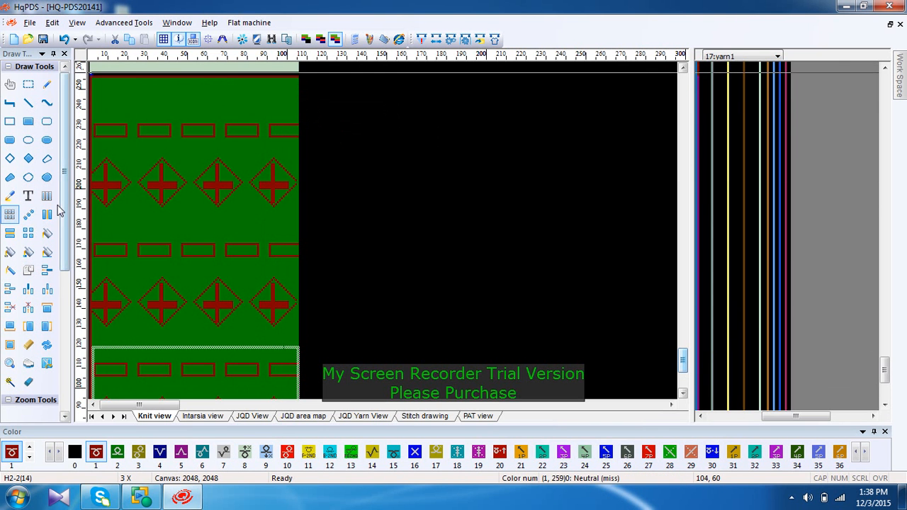
# Save the pattern as an HQ-PDS file named fhf in the design folder
pyautogui.click(422, 39)
pyautogui.hotkey('ctrl', 's')
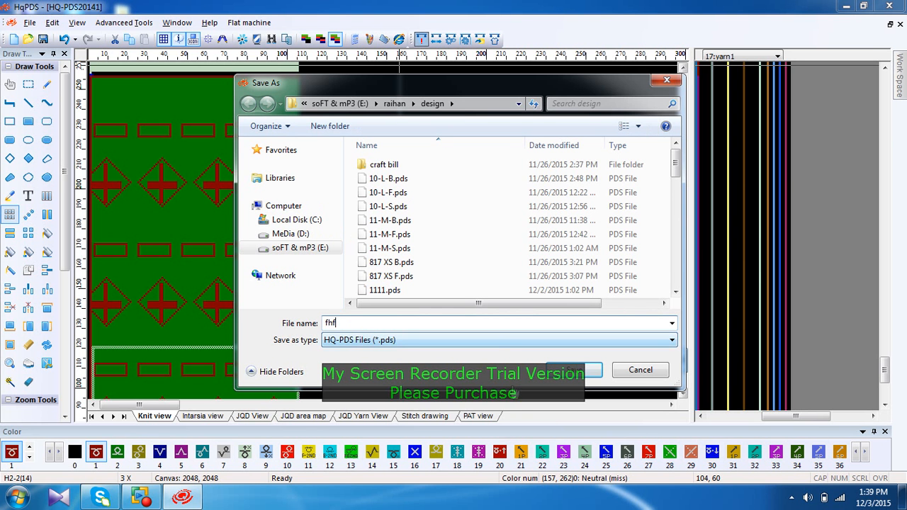
pyautogui.press('Return')
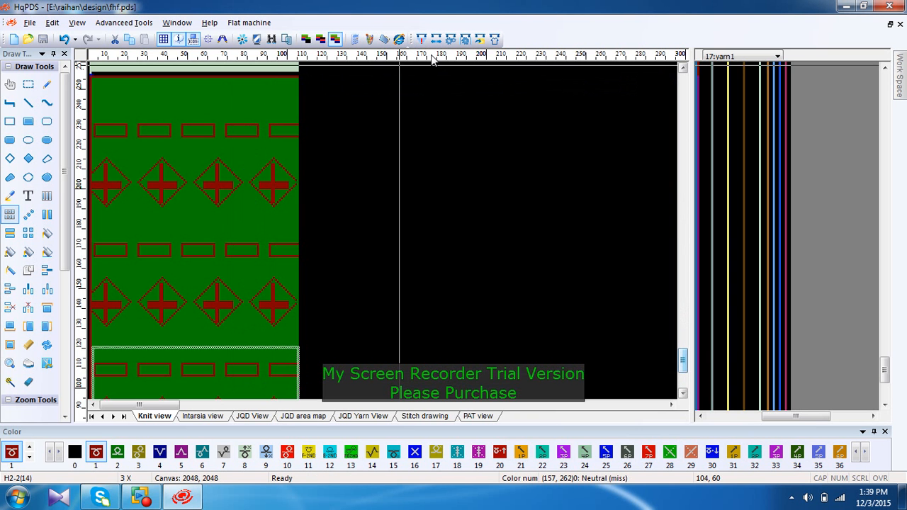
# Switch the control-line area beside the pattern from yarn1 to 16: weave mode
pyautogui.scroll(-2, 319, 305)
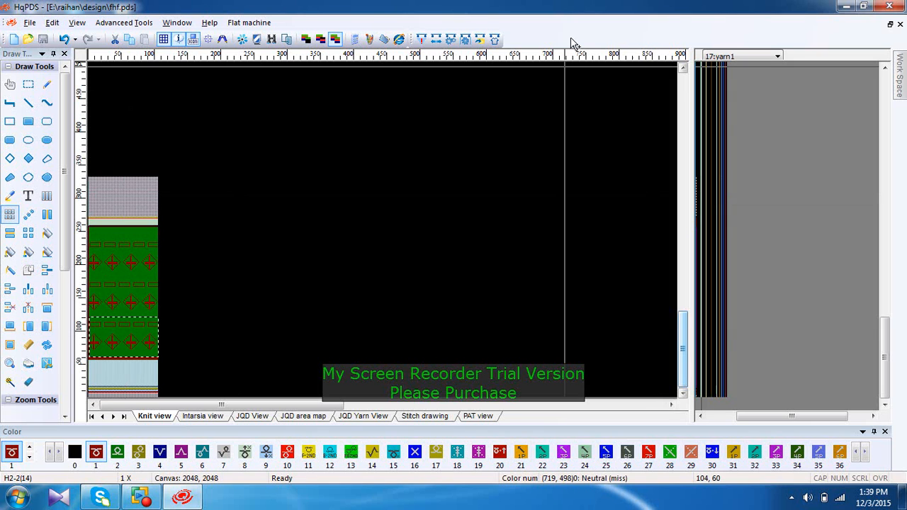
pyautogui.scroll(1, 730, 305)
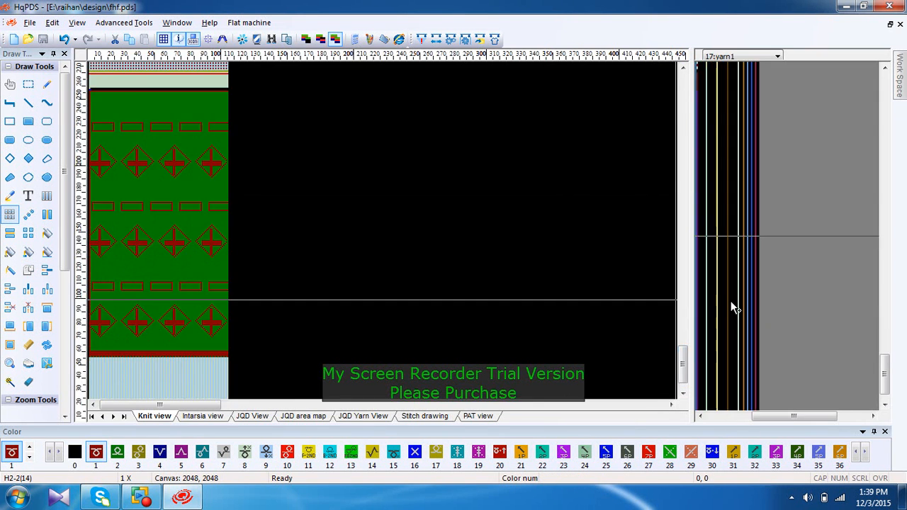
pyautogui.scroll(4, 764, 244)
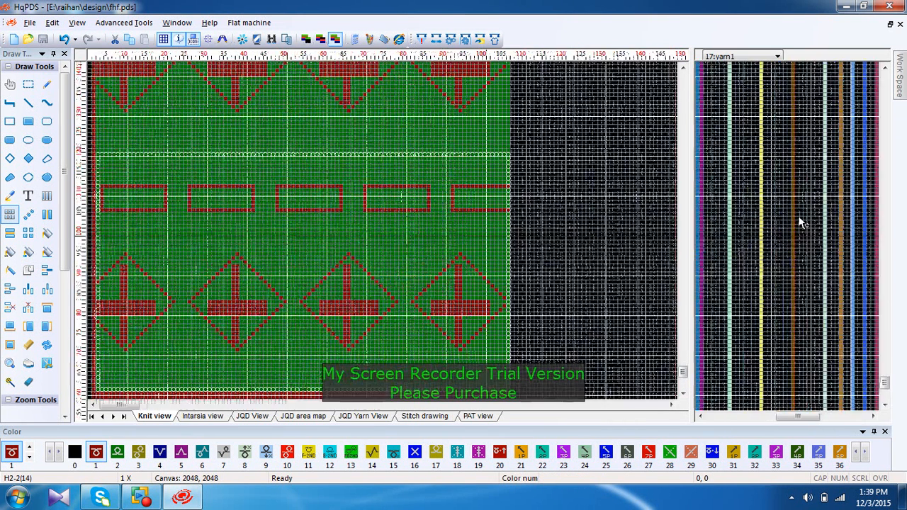
pyautogui.click(745, 57)
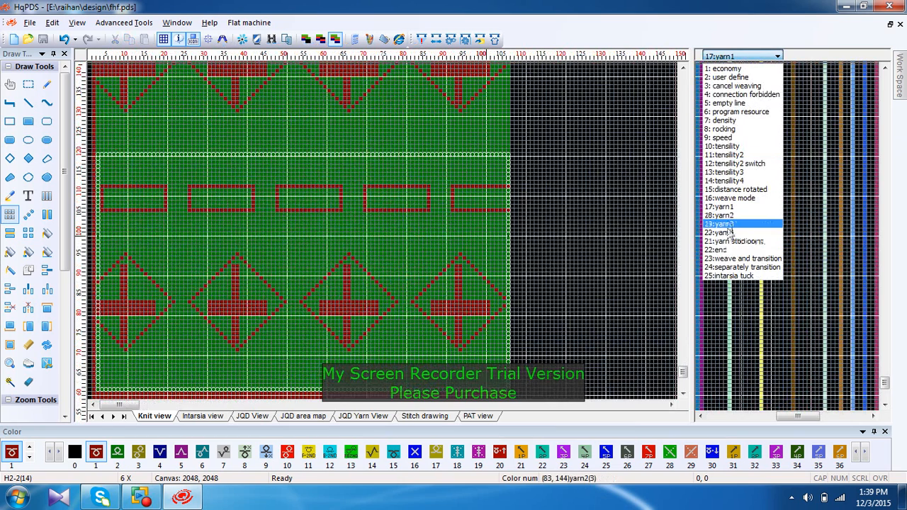
pyautogui.click(730, 200)
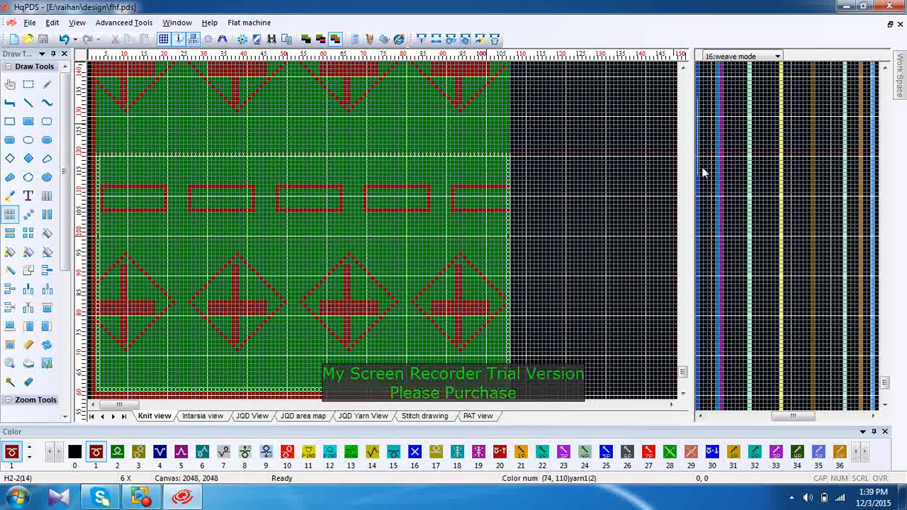
# Insert two empty rows in the color 1 band between the ribbing and the green body
pyautogui.scroll(1, 719, 270)
pyautogui.scroll(3, 719, 269)
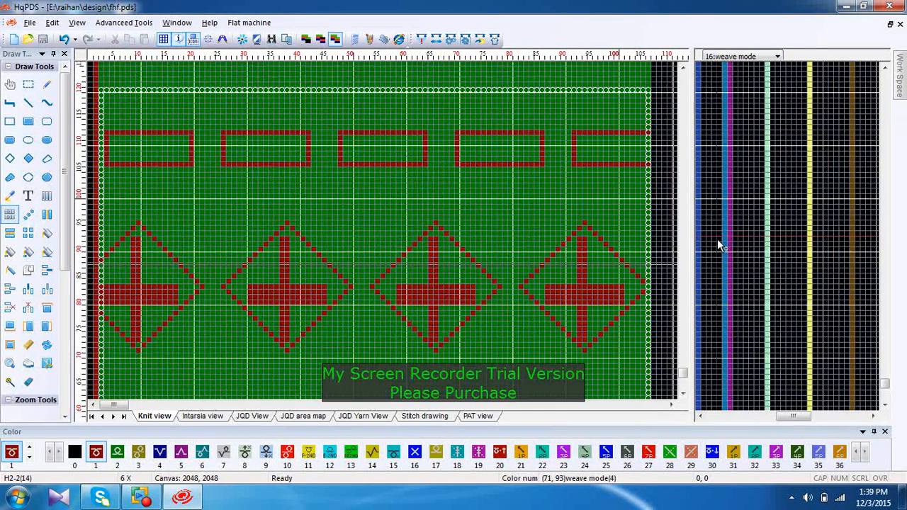
pyautogui.scroll(1, 726, 244)
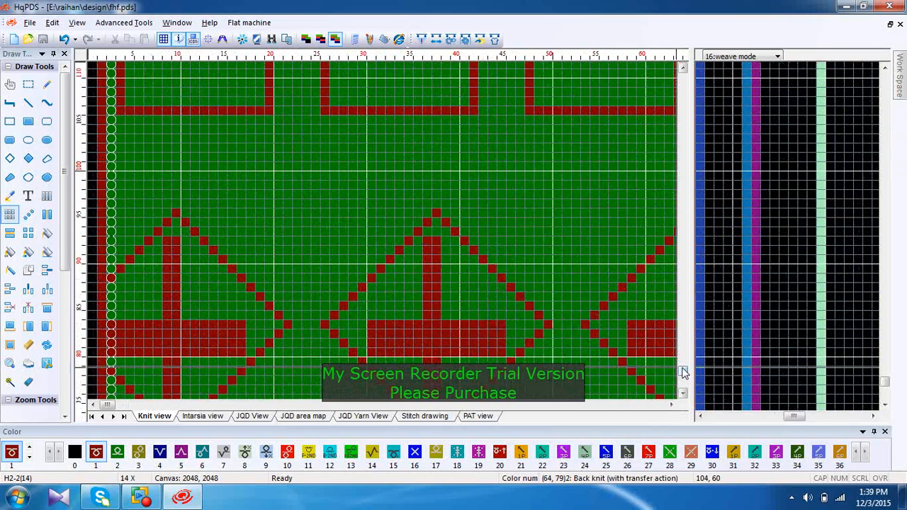
pyautogui.moveTo(684, 373); pyautogui.dragTo(684, 379)
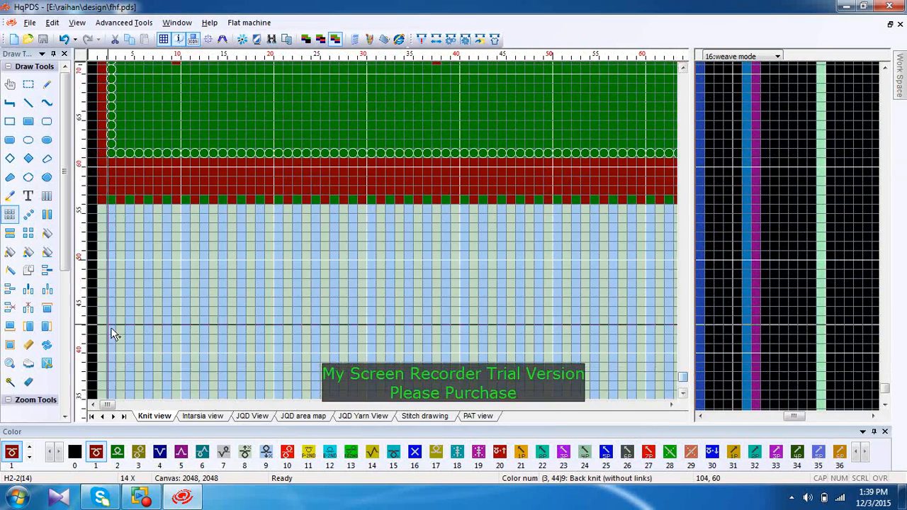
pyautogui.click(10, 288)
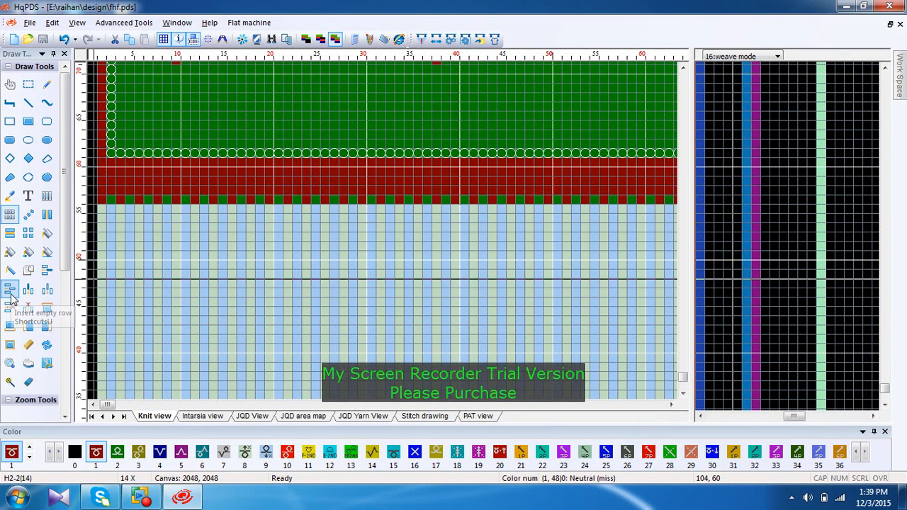
pyautogui.click(173, 177)
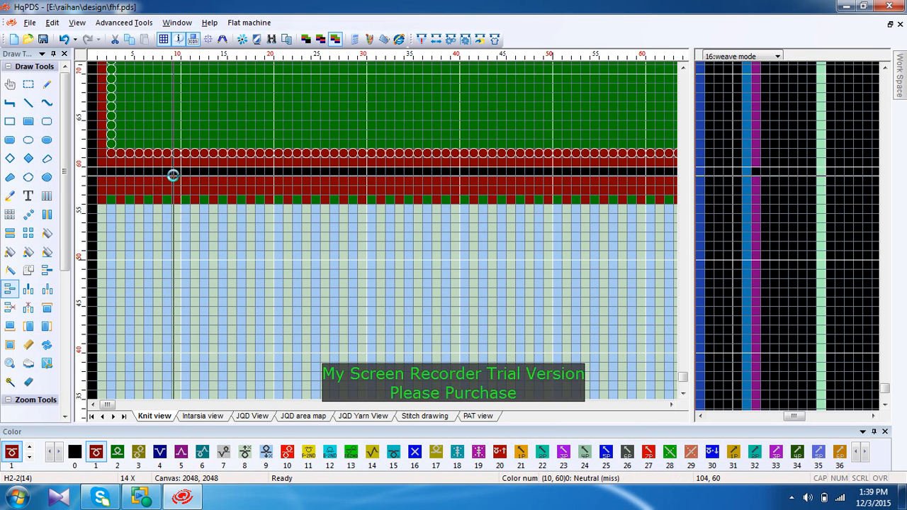
pyautogui.click(174, 177)
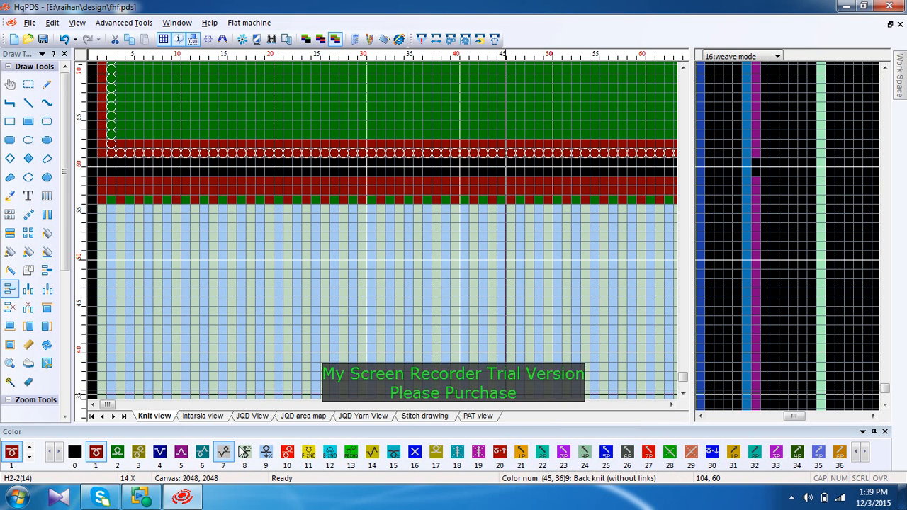
# Draw one color 7 stitch with one color 9 stitch directly above it in the third column of the empty rows
pyautogui.click(225, 455)
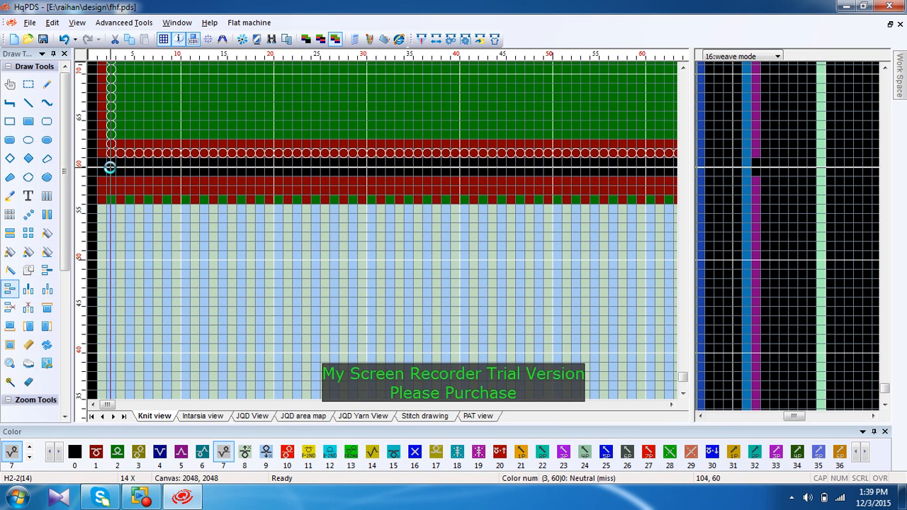
pyautogui.click(92, 164)
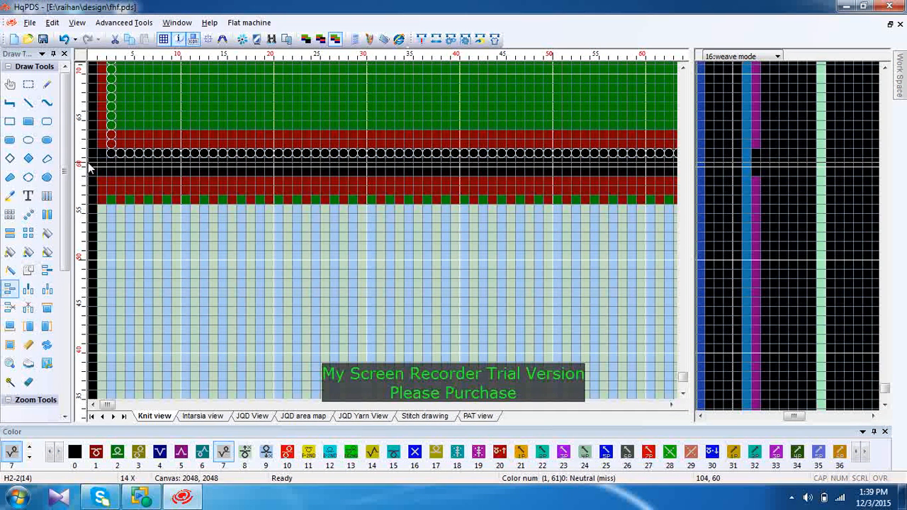
pyautogui.click(64, 39)
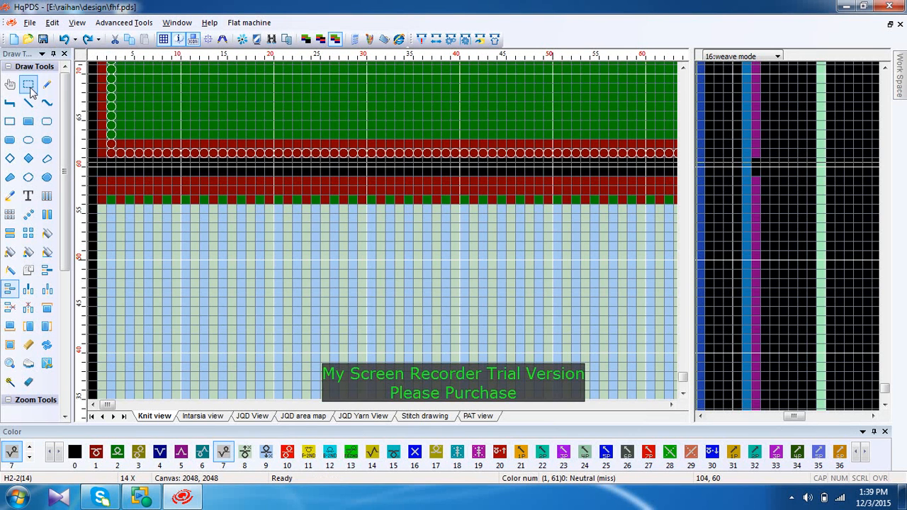
pyautogui.click(47, 83)
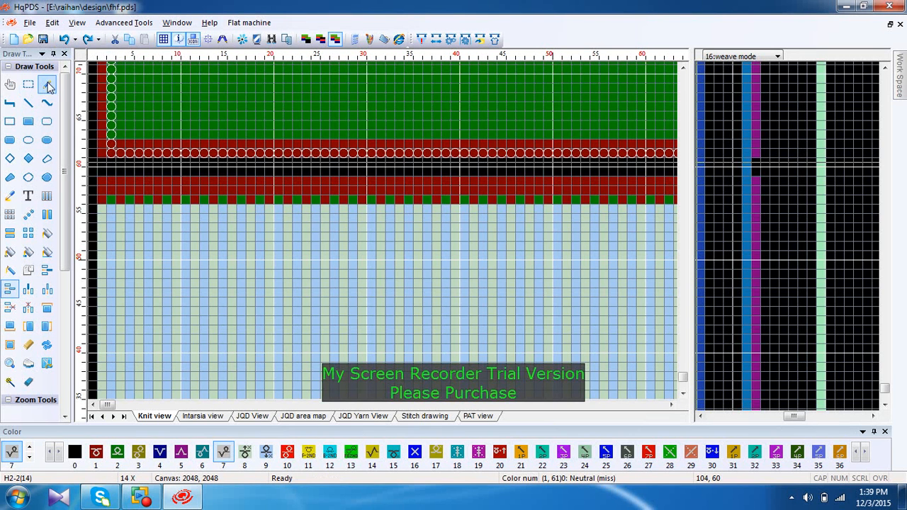
pyautogui.click(111, 172)
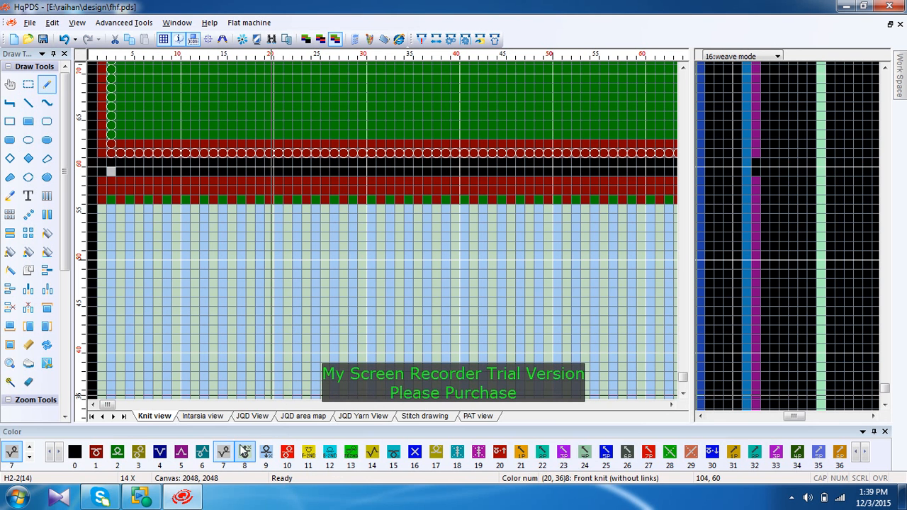
pyautogui.click(266, 453)
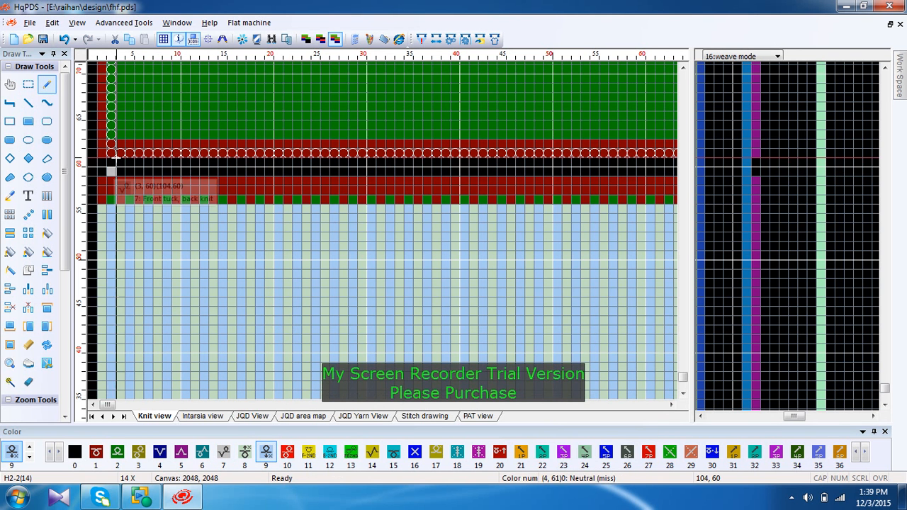
pyautogui.click(111, 162)
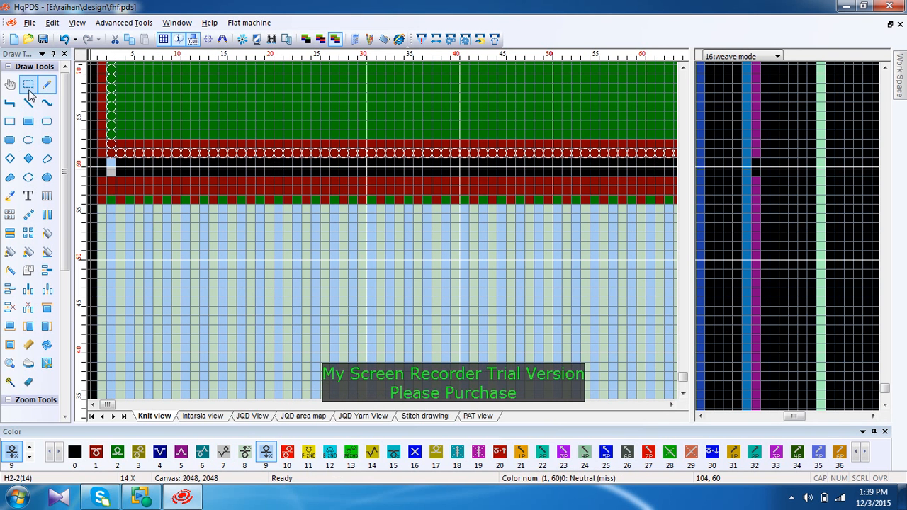
# Repeat the small section containing the color 7 and color 9 stitches along both inserted rows to the panel's right edge
pyautogui.click(10, 214)
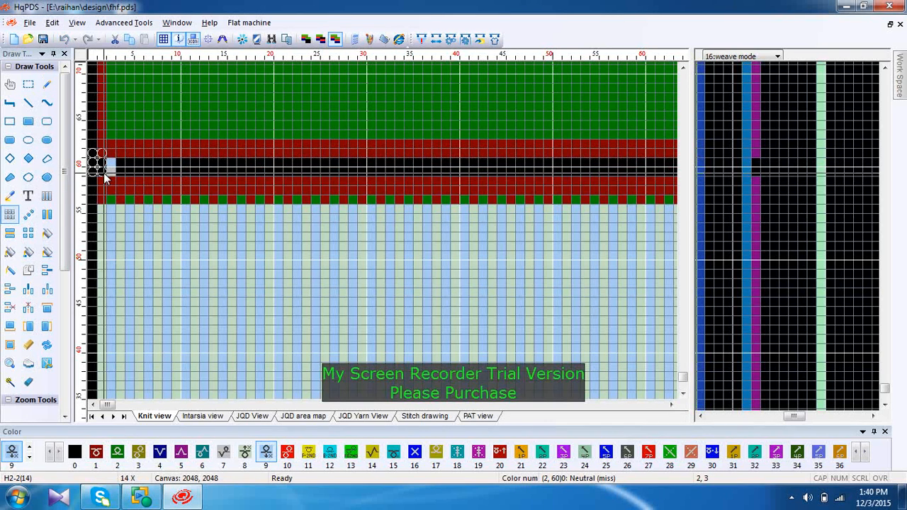
pyautogui.click(99, 164)
pyautogui.hotkey('ctrl', 'z')
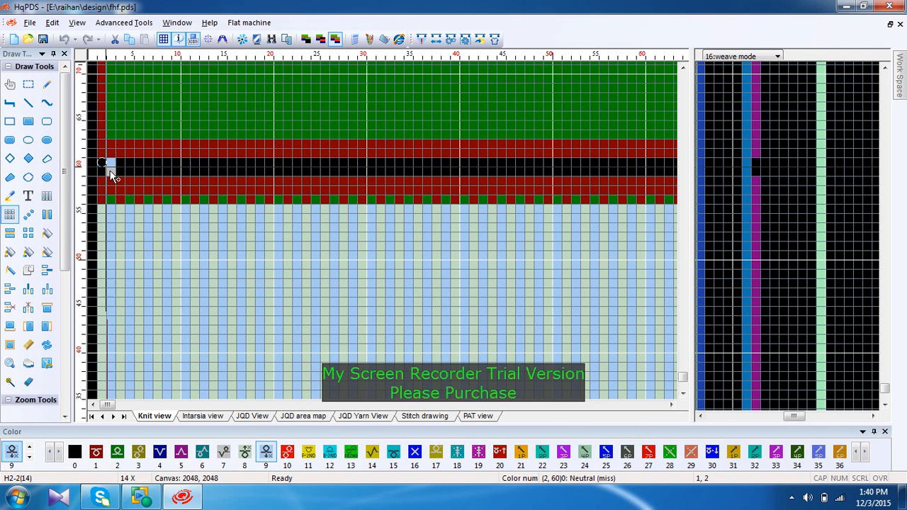
pyautogui.moveTo(112, 170); pyautogui.dragTo(213, 177)
pyautogui.scroll(-1, 374, 174)
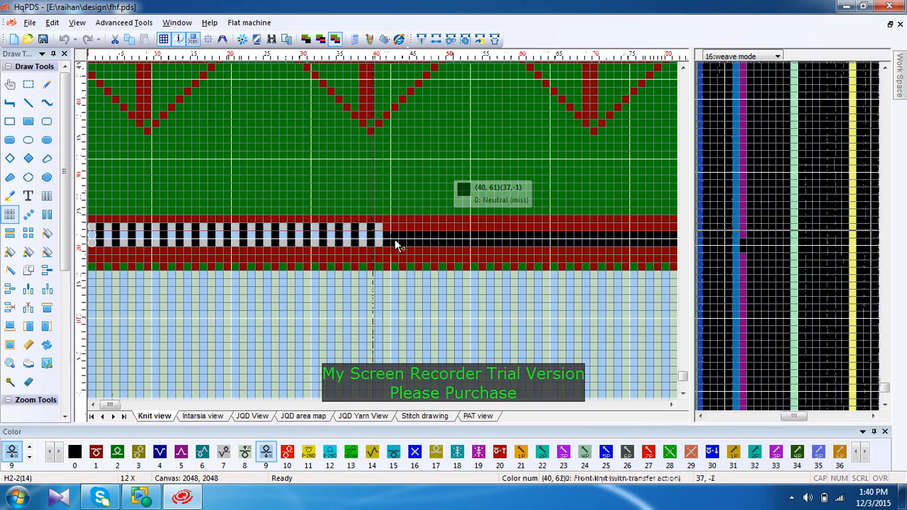
pyautogui.moveTo(354, 237); pyautogui.dragTo(580, 274)
pyautogui.scroll(-2, 429, 230)
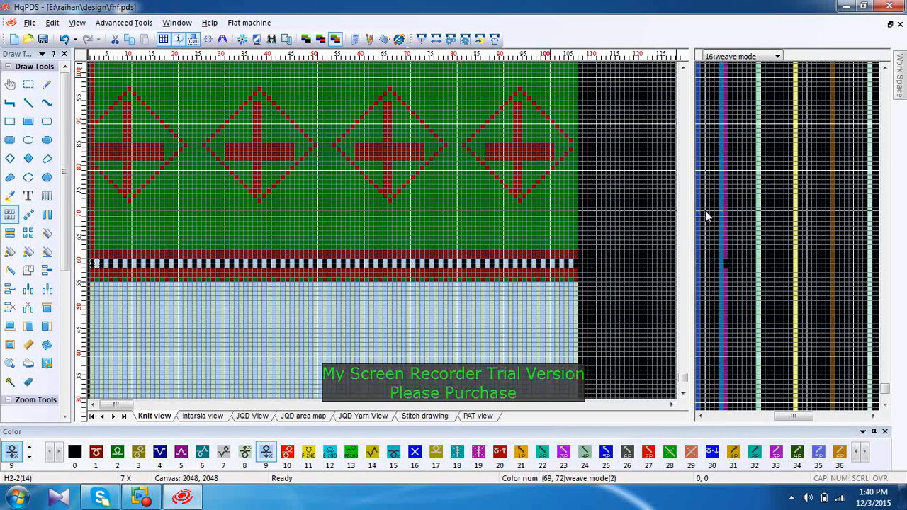
# Select the 104 by 48 stitch band around the uppermost diamond row, just below its rectangle row
pyautogui.scroll(1, 885, 389)
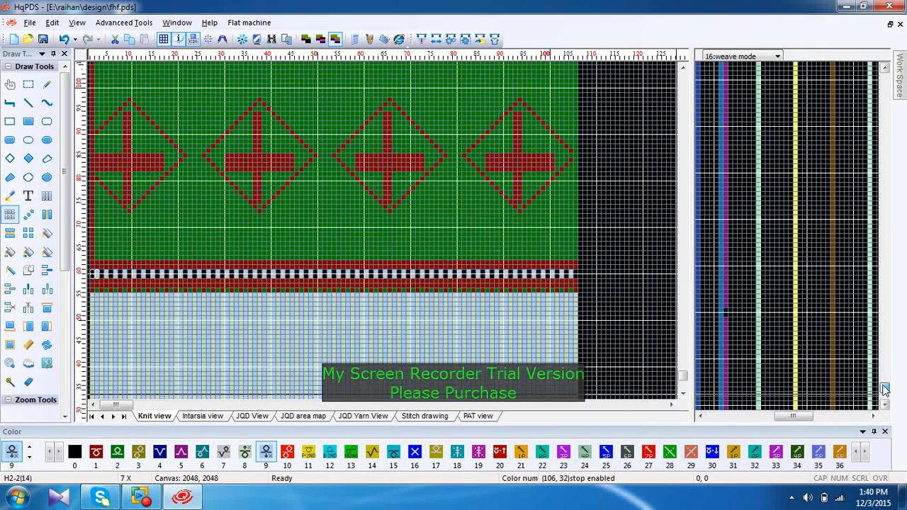
pyautogui.moveTo(885, 389); pyautogui.dragTo(883, 366)
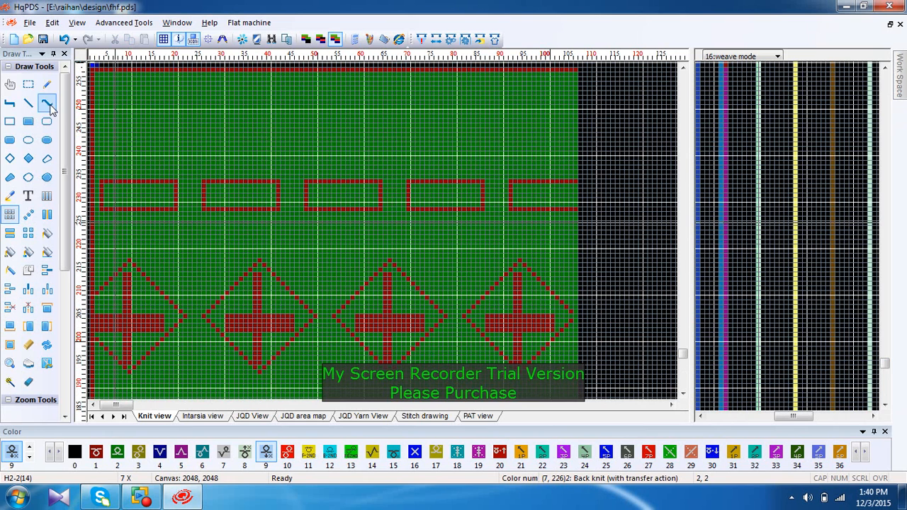
pyautogui.click(29, 84)
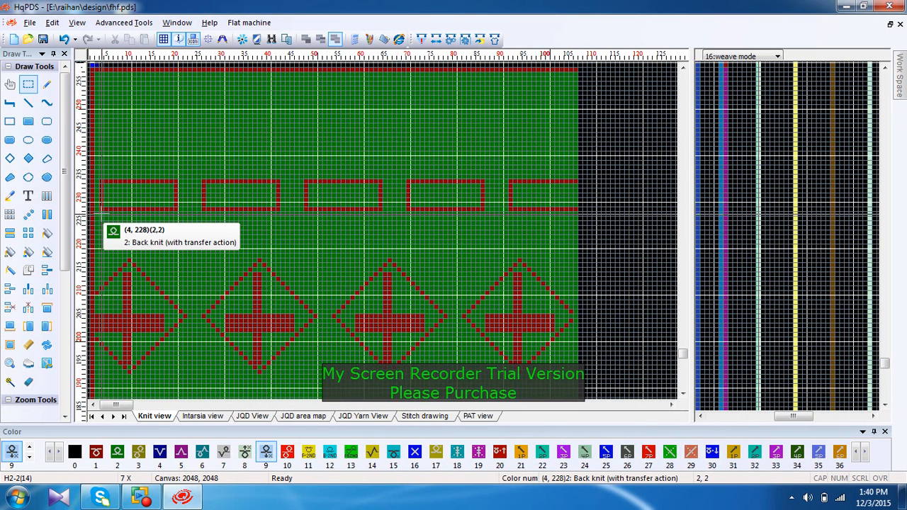
pyautogui.moveTo(97, 214); pyautogui.dragTo(580, 374)
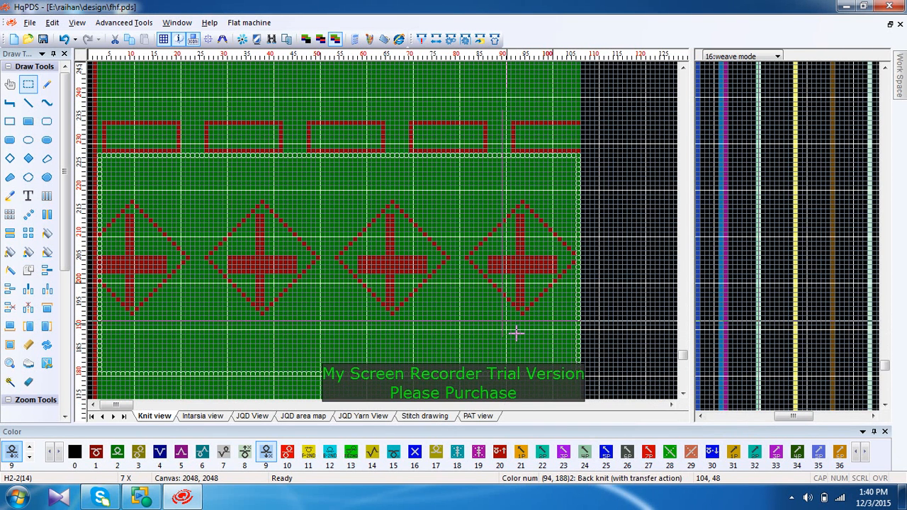
pyautogui.moveTo(82, 212); pyautogui.dragTo(82, 212)
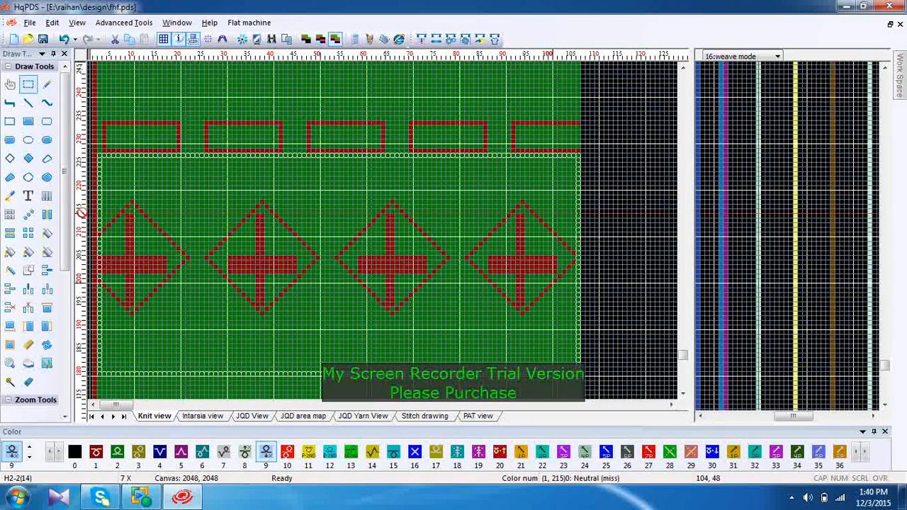
# Replace color 1 with color 4 inside the selected diamond band, keep color 2, and clear the selection
pyautogui.click(30, 254)
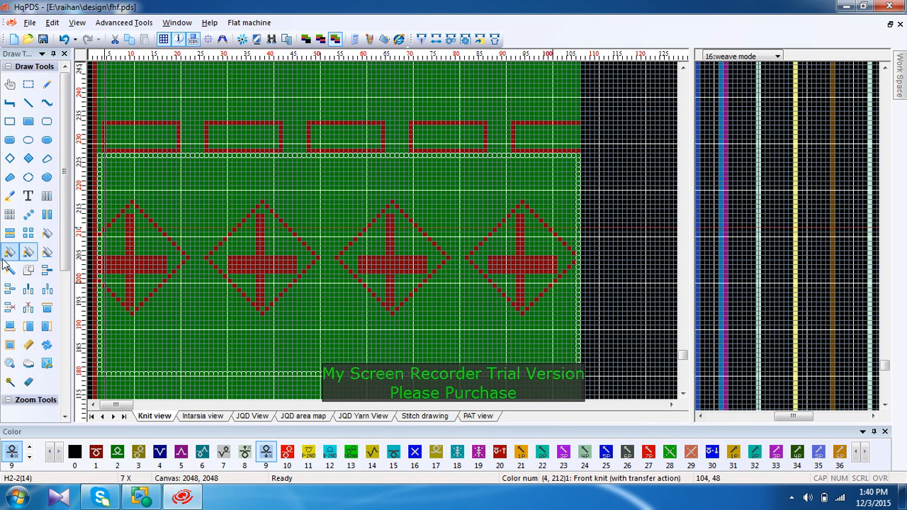
pyautogui.click(339, 128)
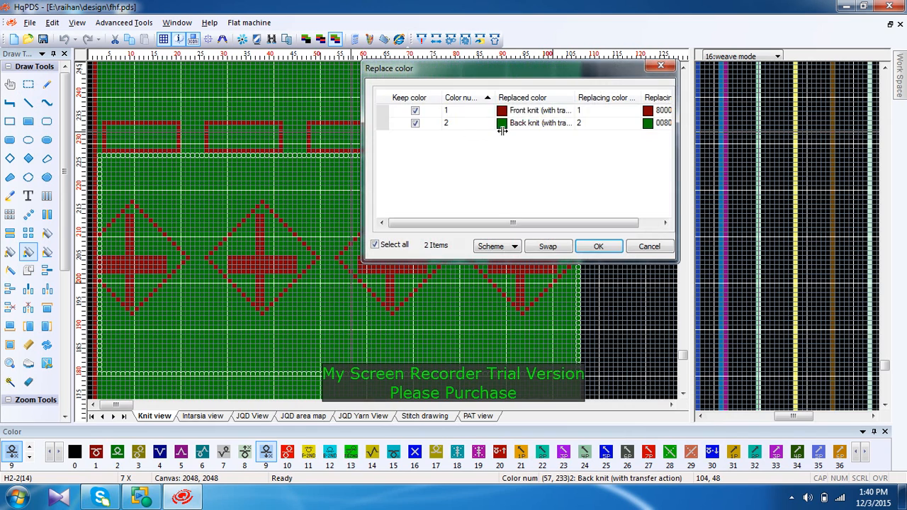
pyautogui.click(594, 111)
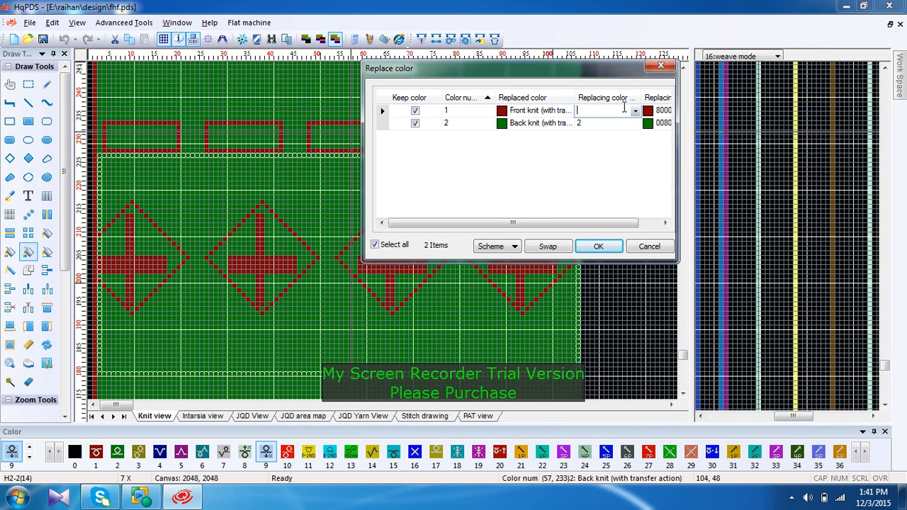
pyautogui.click(598, 246)
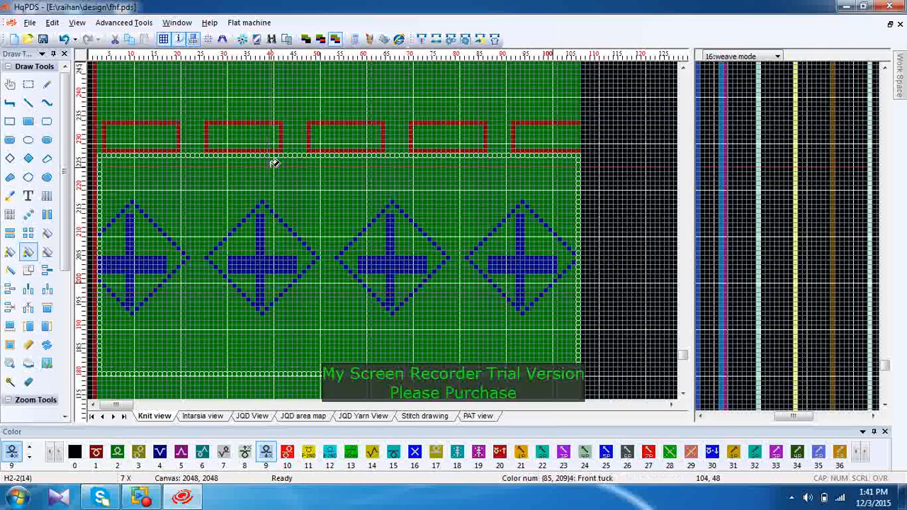
pyautogui.click(29, 382)
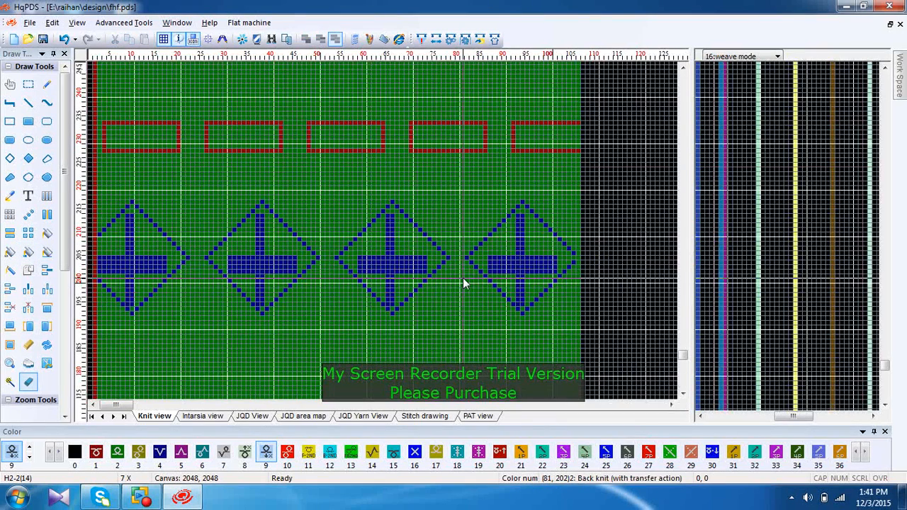
pyautogui.click(361, 224)
pyautogui.click(360, 223)
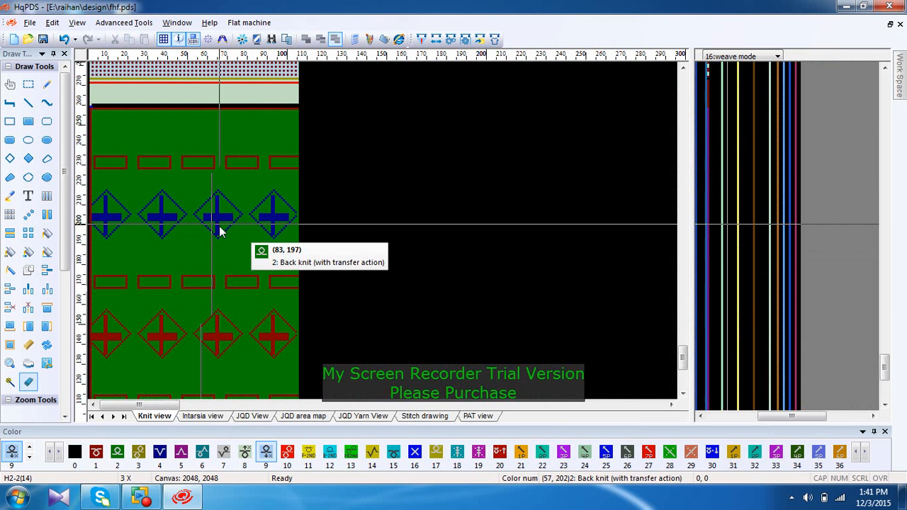
pyautogui.click(168, 283)
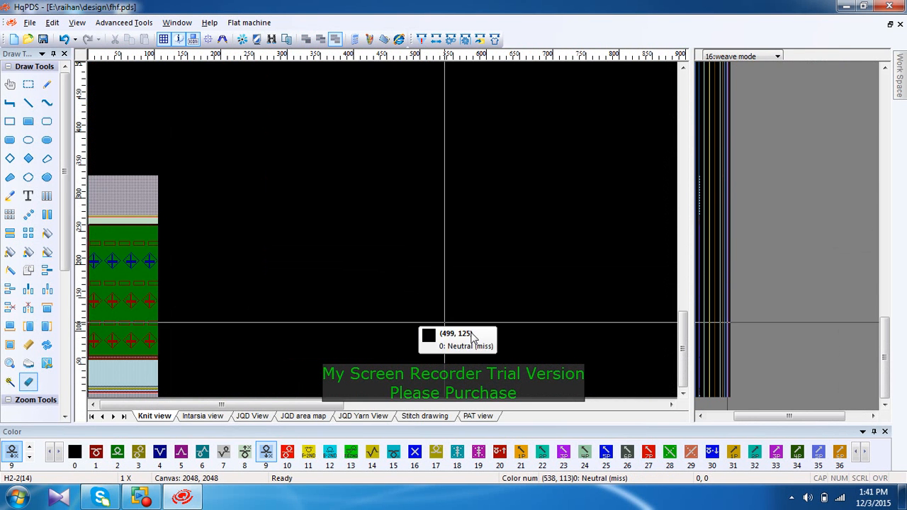
pyautogui.click(254, 247)
pyautogui.click(382, 236)
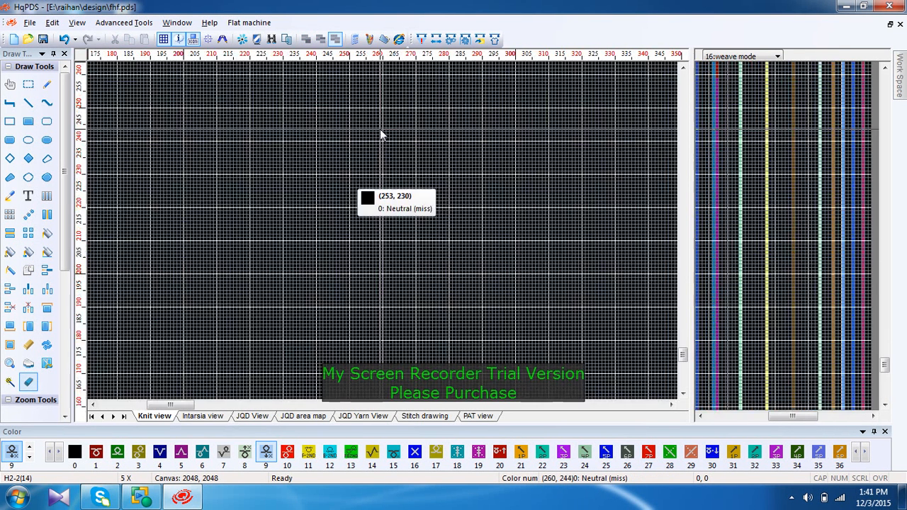
# Try to compile the pattern with the current machine compilation options and dismiss the compiler messages
pyautogui.click(422, 39)
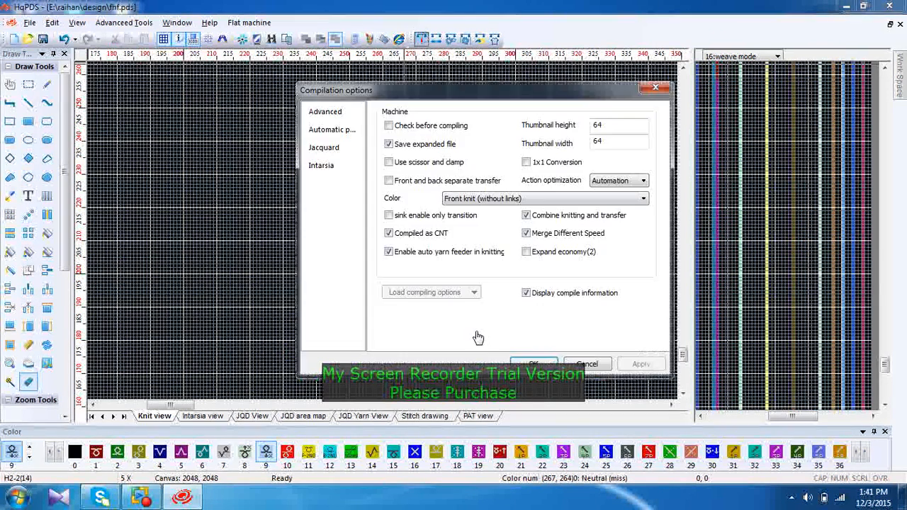
pyautogui.click(533, 363)
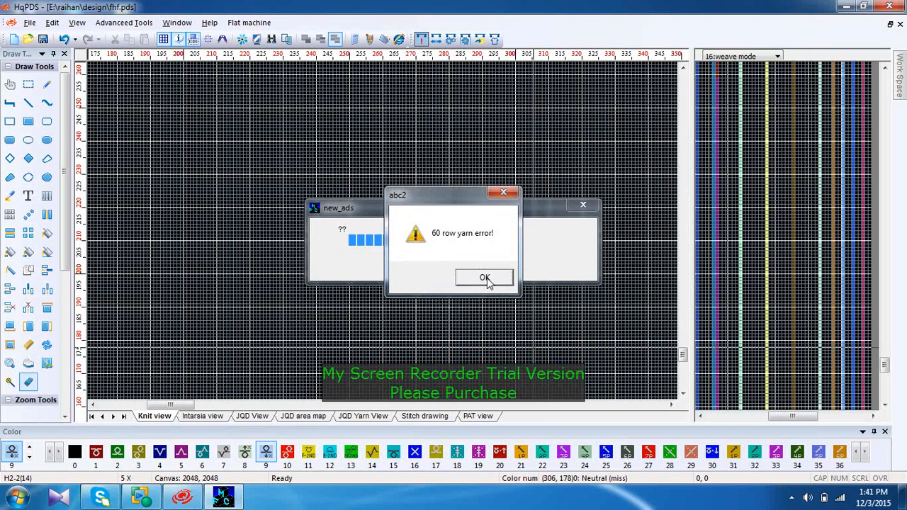
pyautogui.click(484, 279)
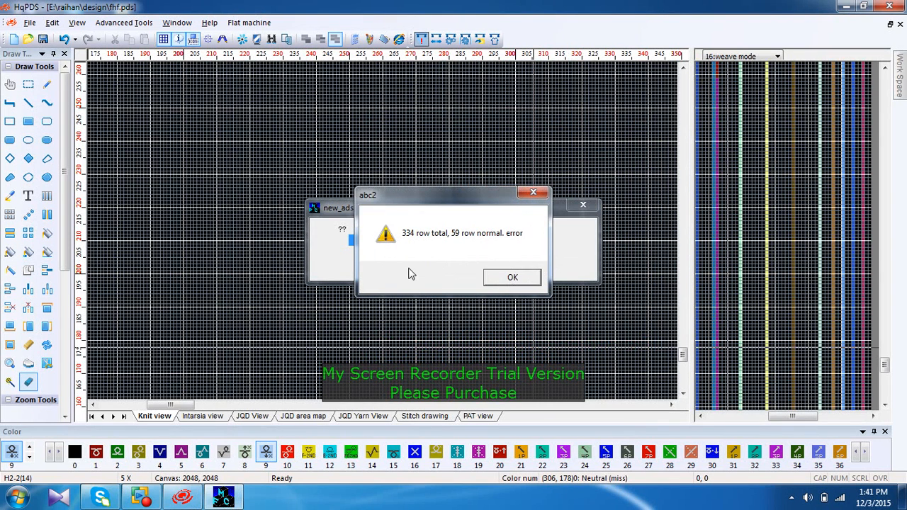
pyautogui.click(511, 278)
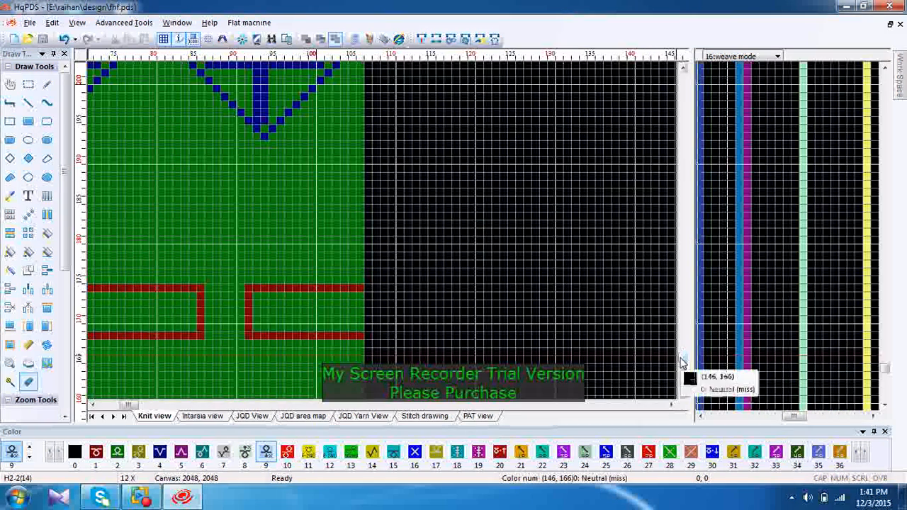
# Set the weave mode of row 64, just above the transition rows, to 2Colors with 1x1 mesh
pyautogui.moveTo(685, 366); pyautogui.dragTo(685, 382)
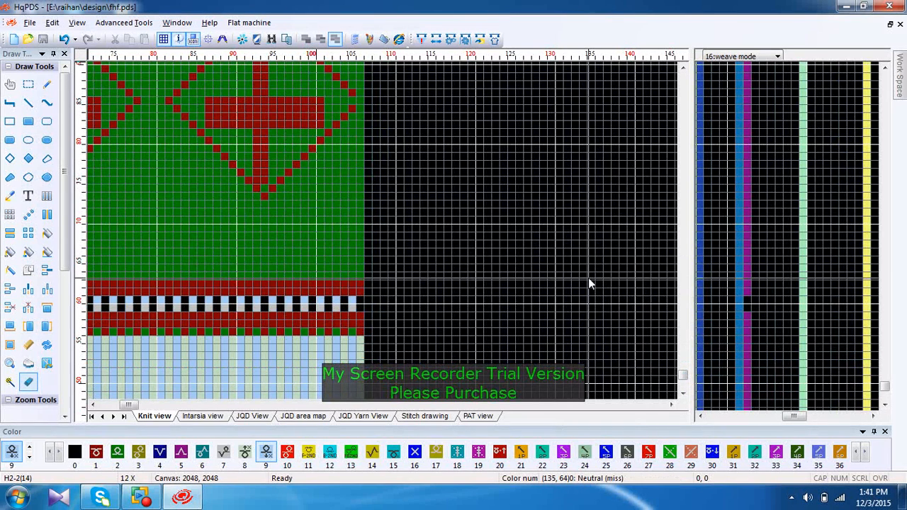
pyautogui.rightClick(712, 283)
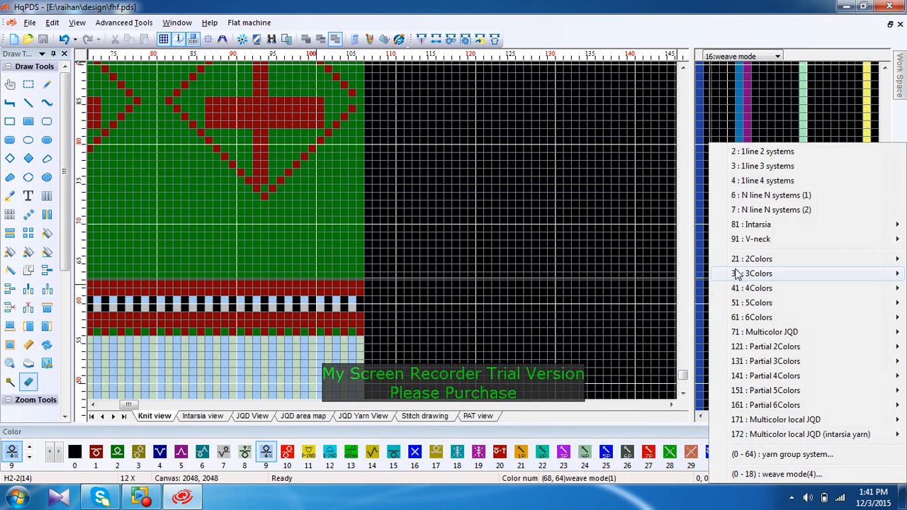
pyautogui.moveTo(749, 263)
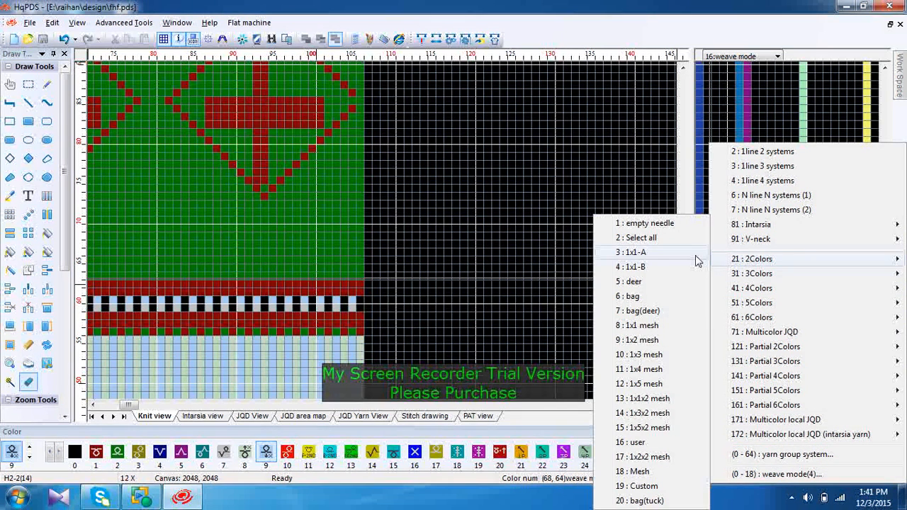
pyautogui.click(649, 329)
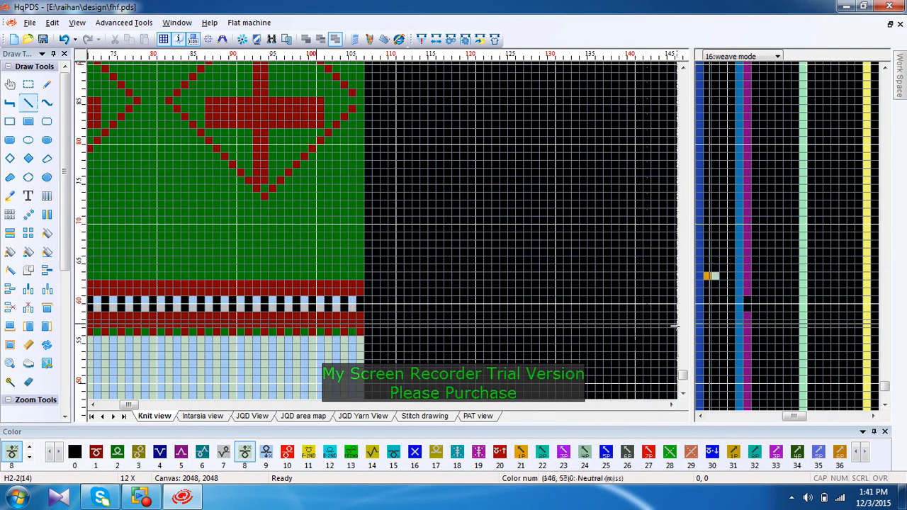
# Draw color 1 in the third weave mode cell of row 64, beside the two mesh values
pyautogui.click(97, 457)
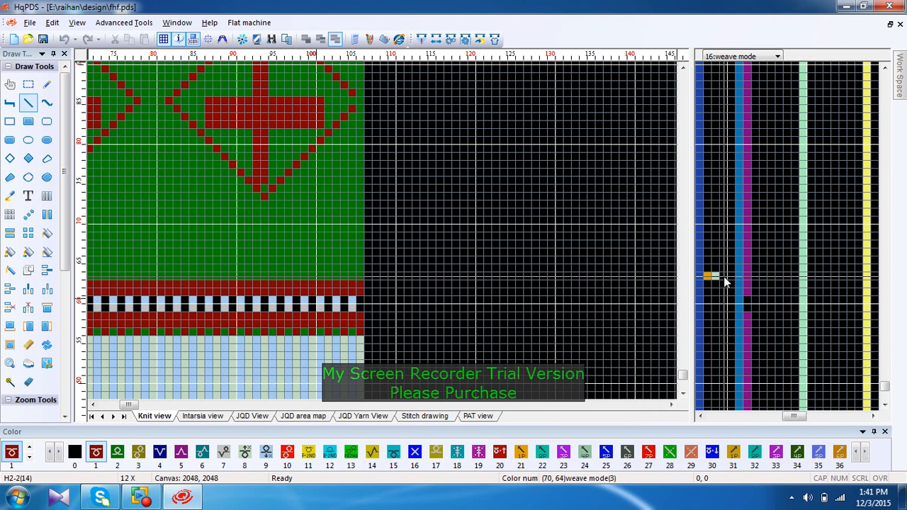
pyautogui.click(47, 84)
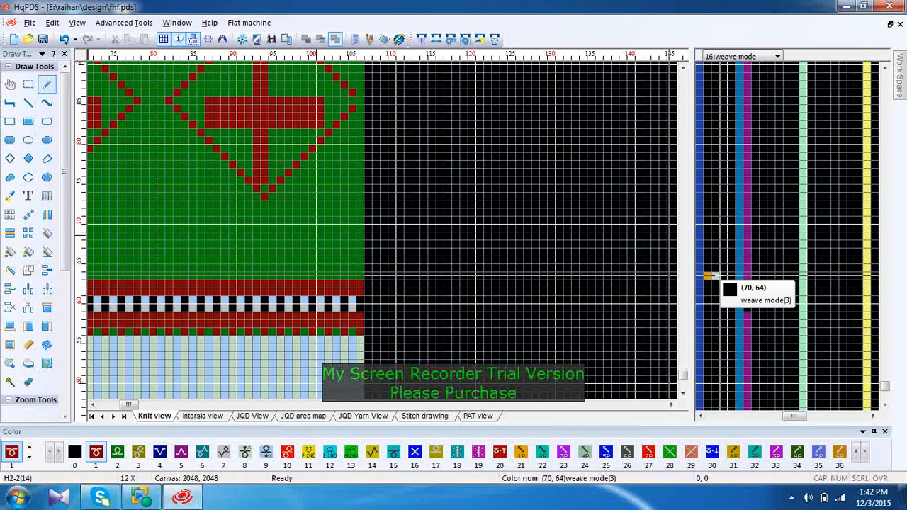
pyautogui.click(722, 276)
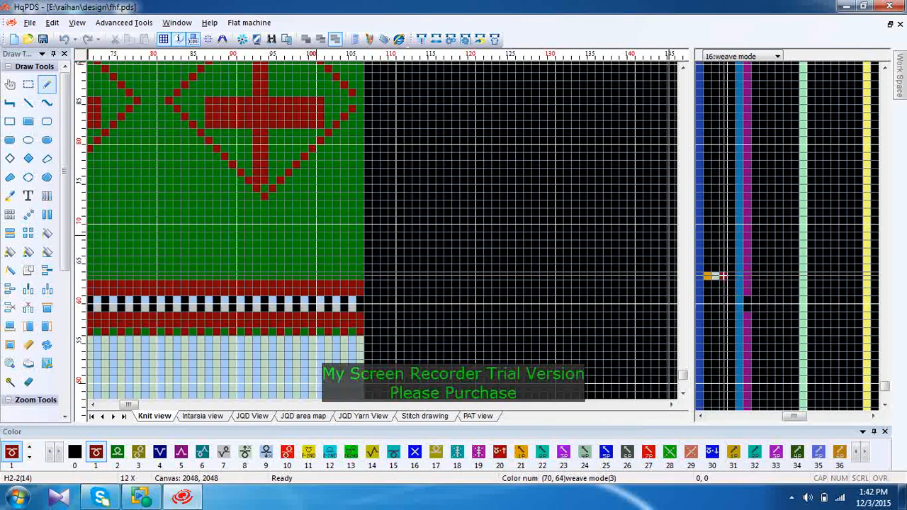
# Repeat the three weave mode cells of row 64 upward through row 259, at the top of the green motif area
pyautogui.click(10, 214)
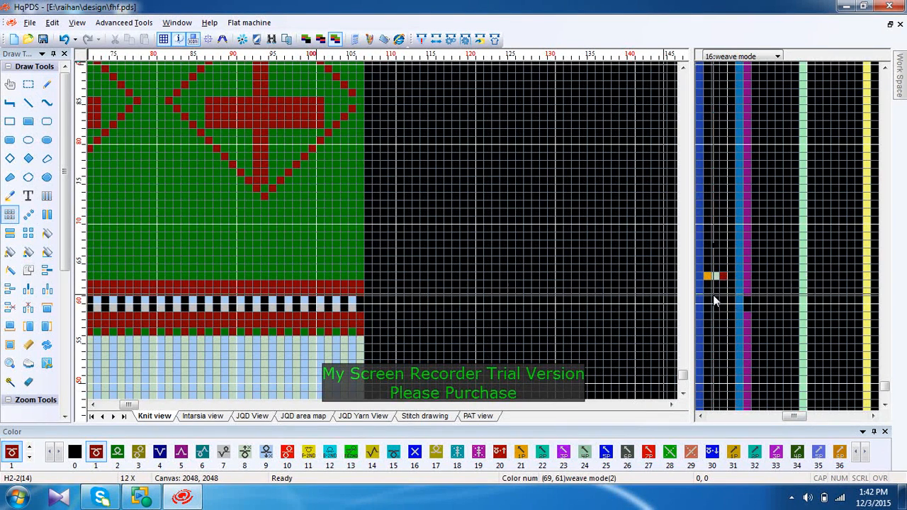
pyautogui.moveTo(708, 277); pyautogui.dragTo(724, 277)
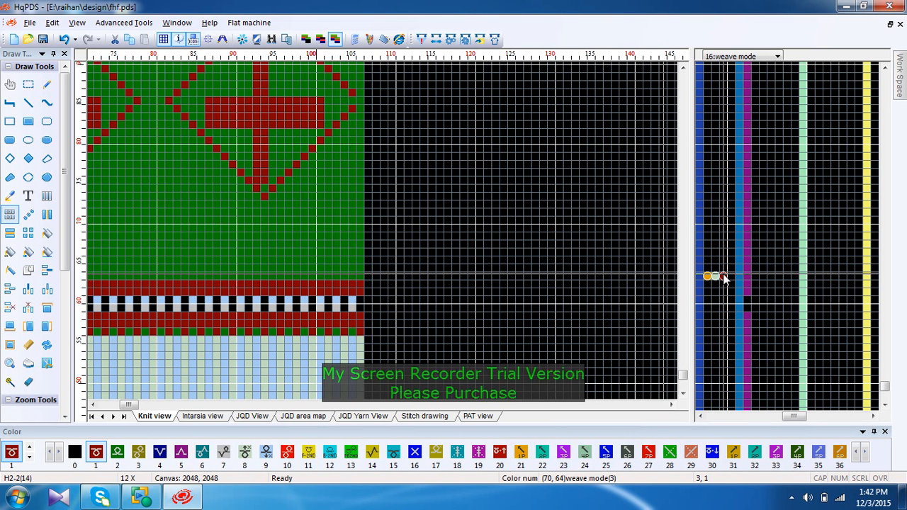
pyautogui.moveTo(722, 276); pyautogui.dragTo(717, 163)
pyautogui.scroll(-2, 722, 179)
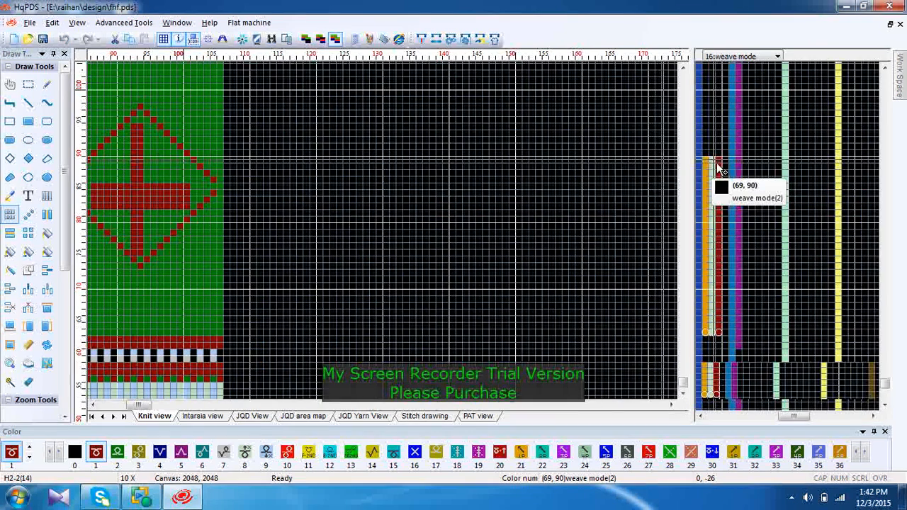
pyautogui.scroll(-2, 718, 170)
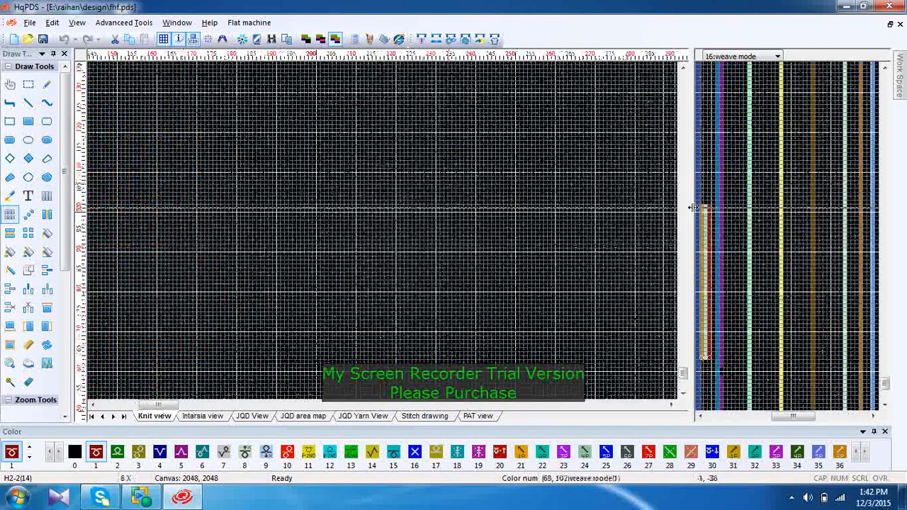
pyautogui.scroll(1, 702, 245)
pyautogui.scroll(2, 702, 245)
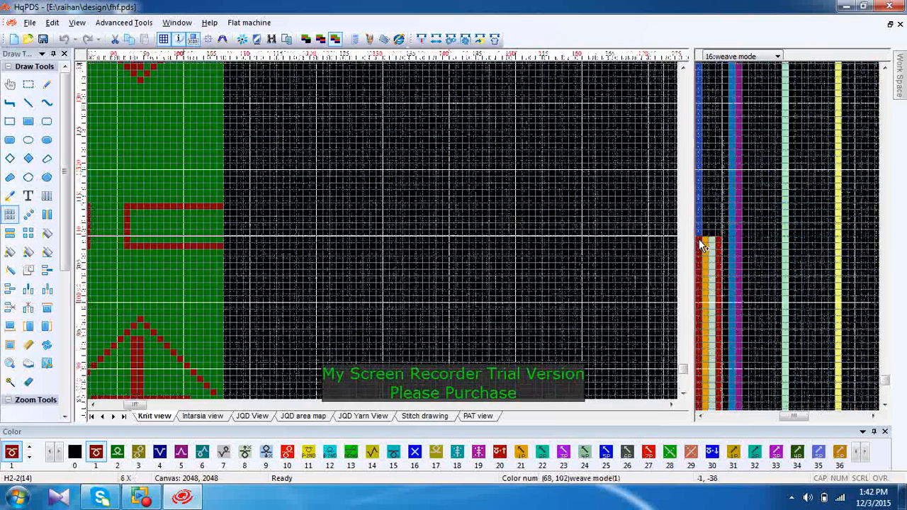
pyautogui.moveTo(709, 227)
pyautogui.mouseDown()
pyautogui.moveTo(727, 83)
pyautogui.moveTo(721, 78)
pyautogui.moveTo(703, 150)
pyautogui.moveTo(715, 87)
pyautogui.moveTo(719, 94)
pyautogui.mouseUp()
pyautogui.scroll(-1, 721, 77)
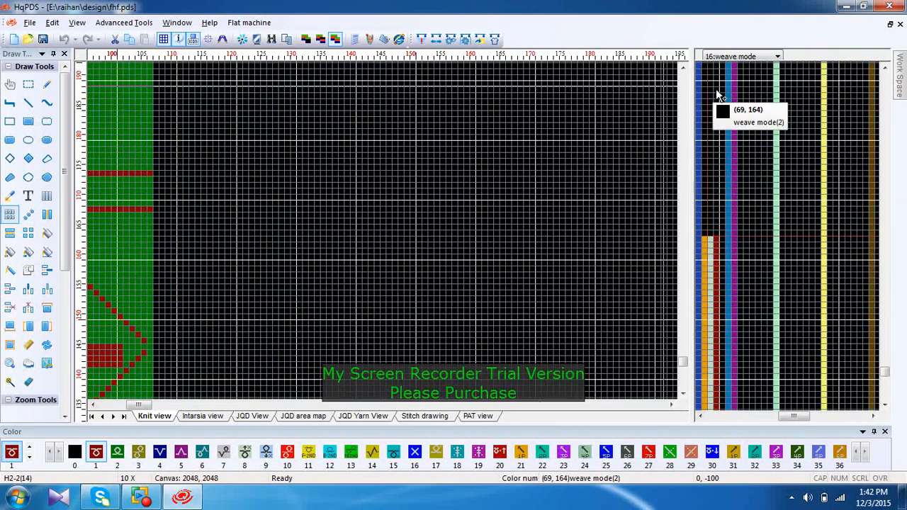
pyautogui.scroll(-1, 718, 95)
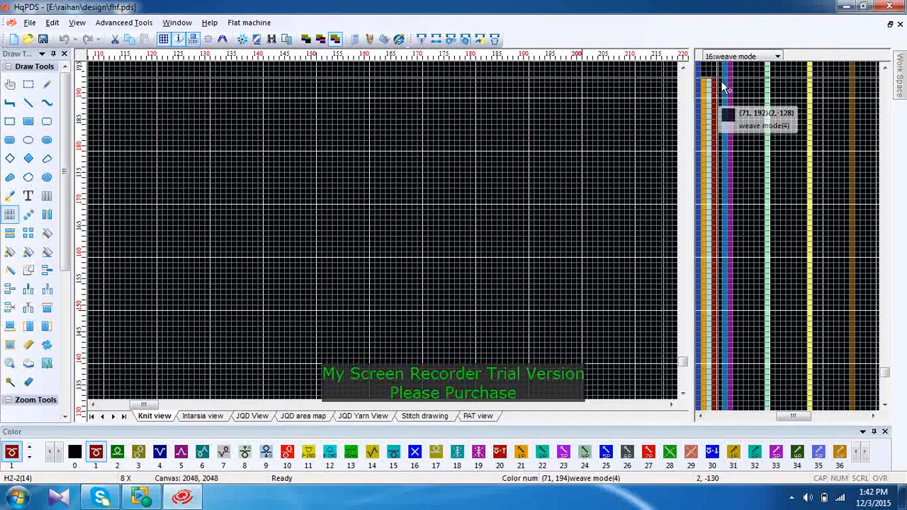
pyautogui.scroll(-2, 709, 243)
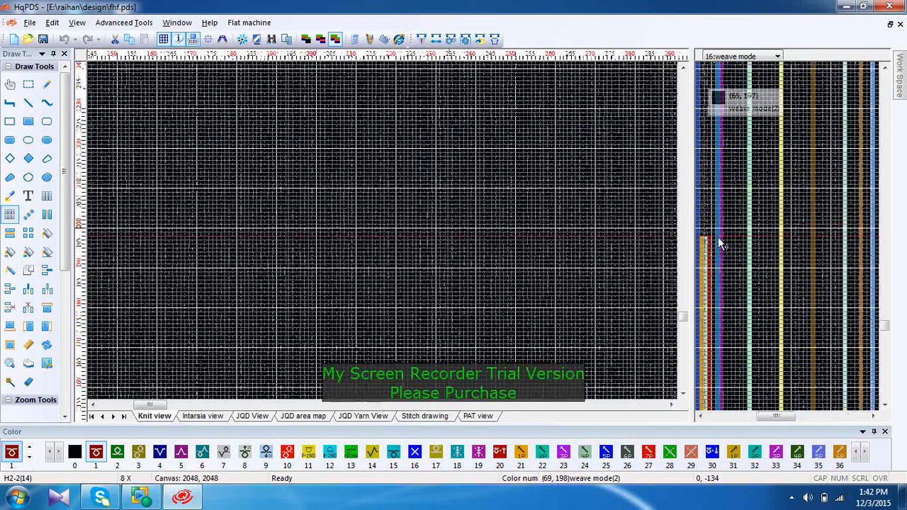
pyautogui.scroll(1, 706, 229)
pyautogui.scroll(4, 706, 229)
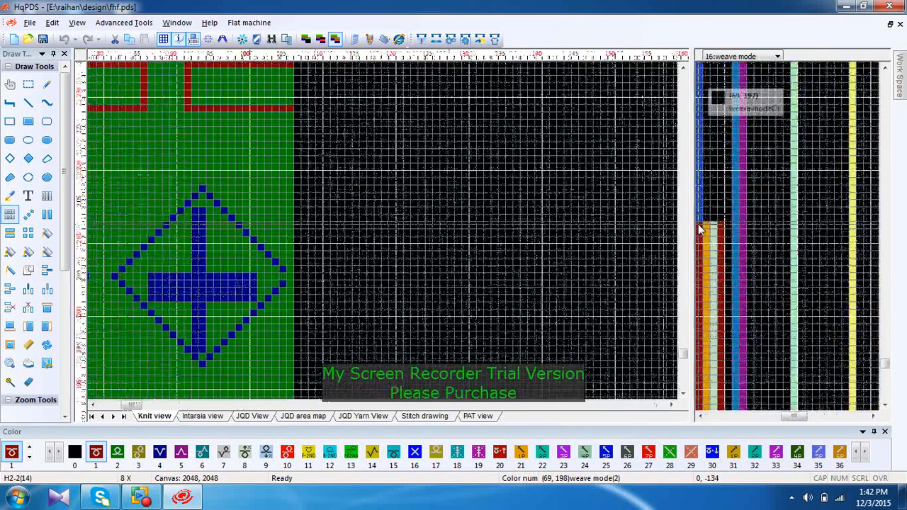
pyautogui.scroll(1, 721, 245)
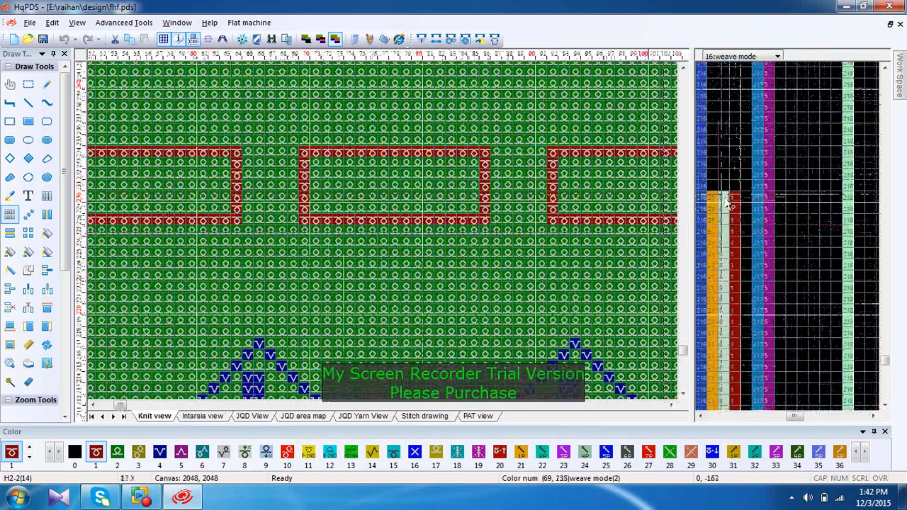
pyautogui.scroll(-1, 731, 128)
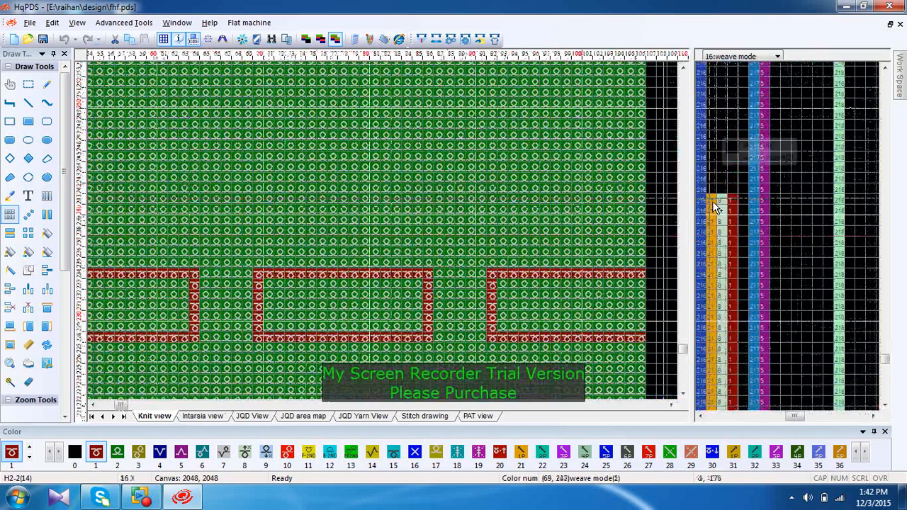
pyautogui.scroll(2, 715, 203)
pyautogui.scroll(2, 714, 237)
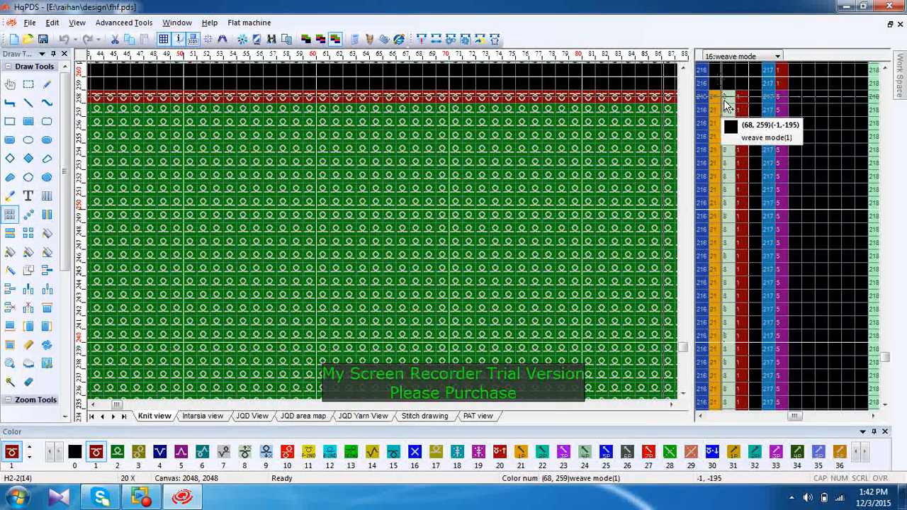
pyautogui.moveTo(724, 101); pyautogui.dragTo(726, 99)
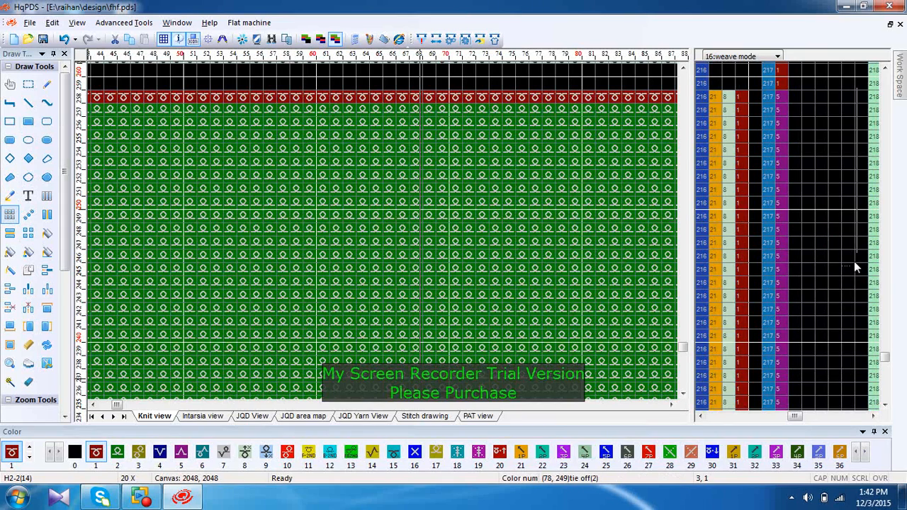
# Repeat the two-by-two section with empty yarn1 cells at rows 60 and 61 upward through row 259, clearing the yarn values beside the motif area
pyautogui.moveTo(889, 363); pyautogui.dragTo(886, 390)
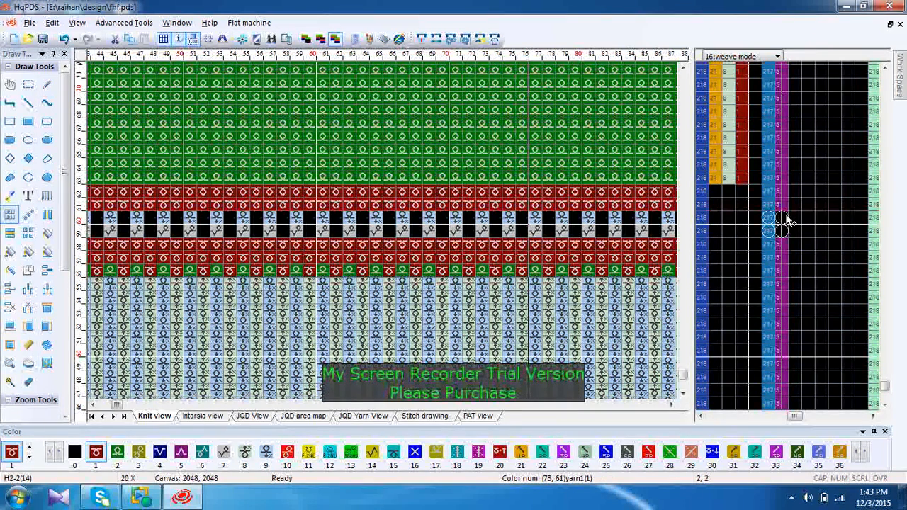
pyautogui.moveTo(785, 217)
pyautogui.mouseDown()
pyautogui.moveTo(785, 235)
pyautogui.moveTo(777, 155)
pyautogui.moveTo(785, 115)
pyautogui.moveTo(775, 240)
pyautogui.moveTo(767, 151)
pyautogui.moveTo(766, 238)
pyautogui.moveTo(771, 109)
pyautogui.moveTo(757, 234)
pyautogui.moveTo(757, 103)
pyautogui.mouseUp()
pyautogui.scroll(-1, 786, 114)
pyautogui.scroll(-1, 767, 104)
pyautogui.scroll(-1, 767, 239)
pyautogui.scroll(-1, 771, 108)
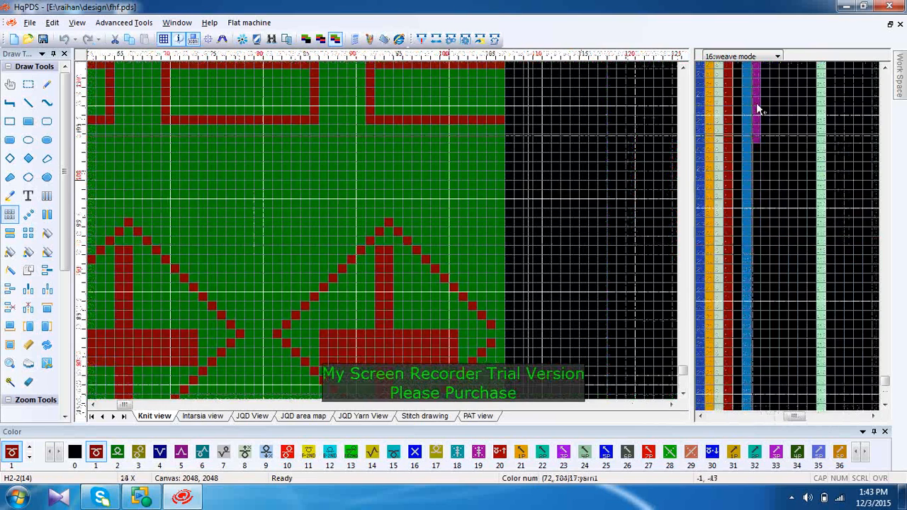
pyautogui.scroll(5, 759, 74)
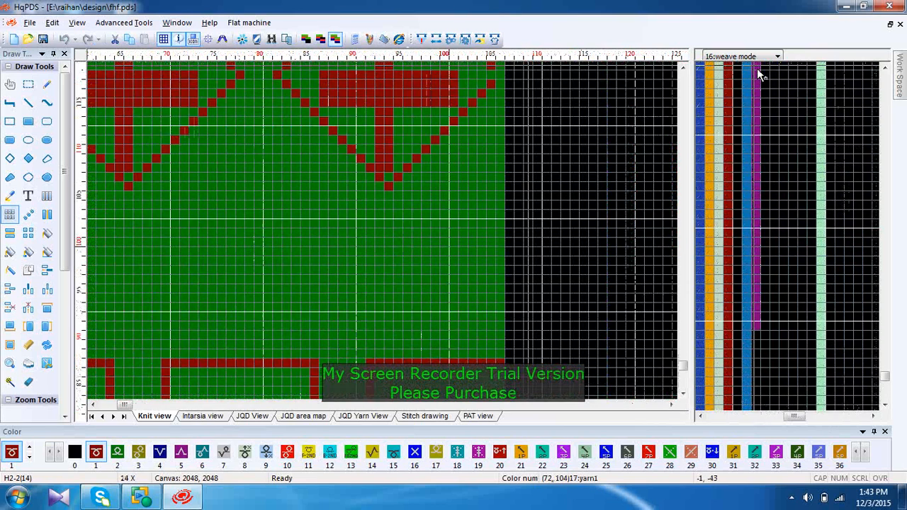
pyautogui.scroll(5, 758, 72)
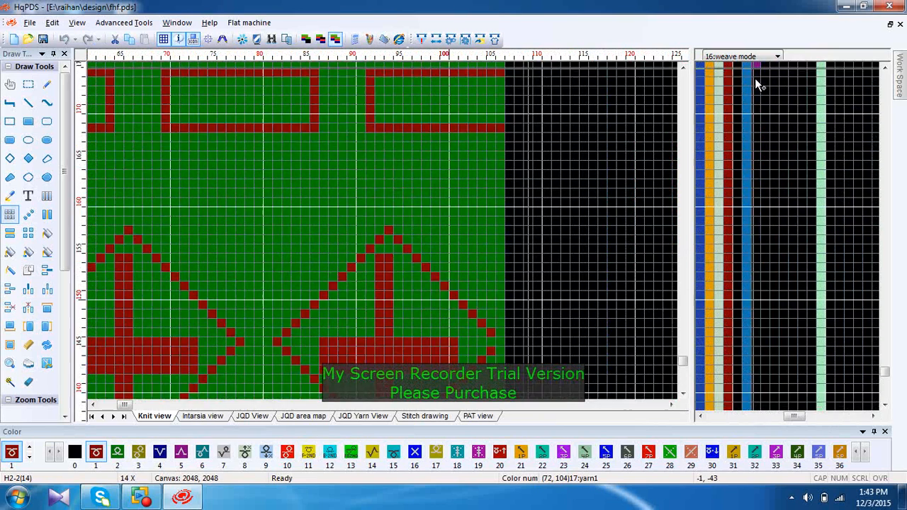
pyautogui.scroll(5, 755, 78)
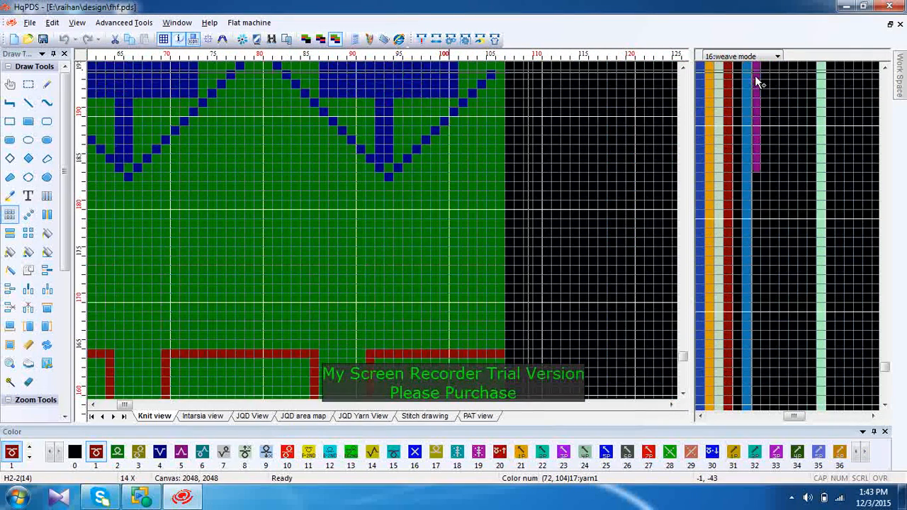
pyautogui.scroll(5, 756, 79)
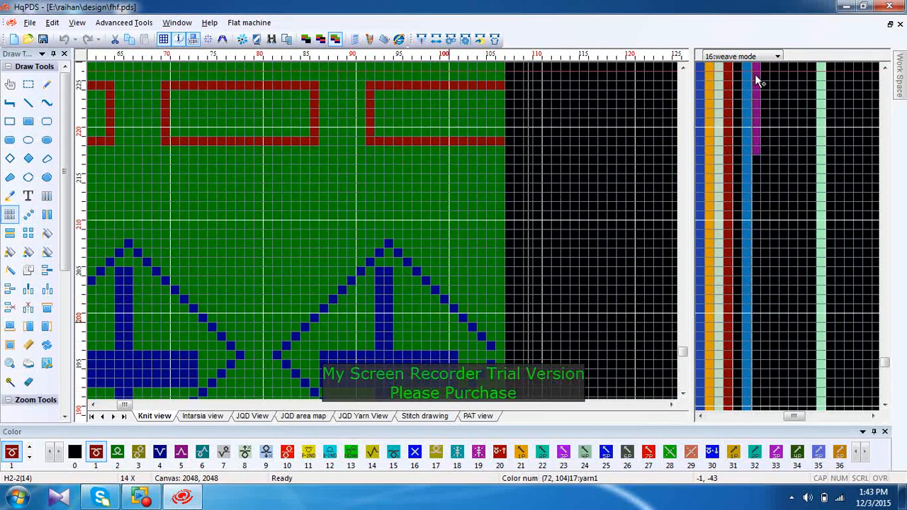
pyautogui.scroll(5, 755, 73)
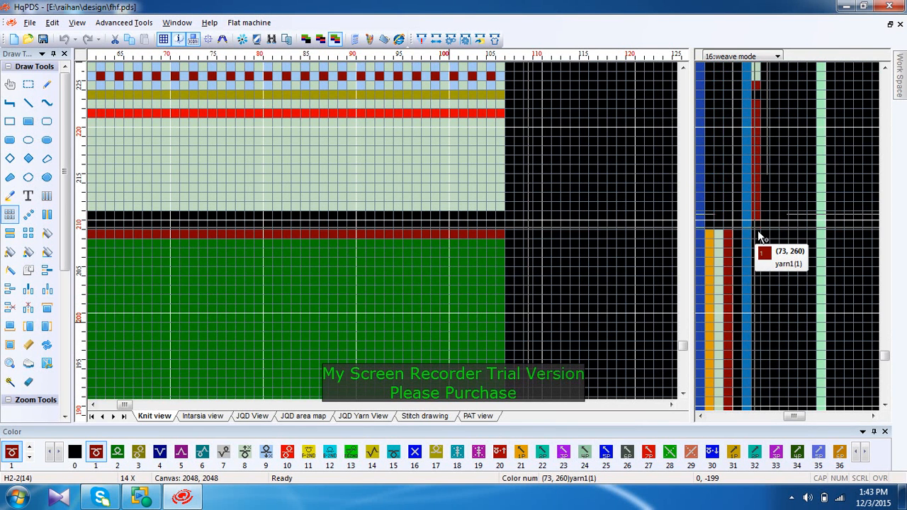
pyautogui.click(755, 95)
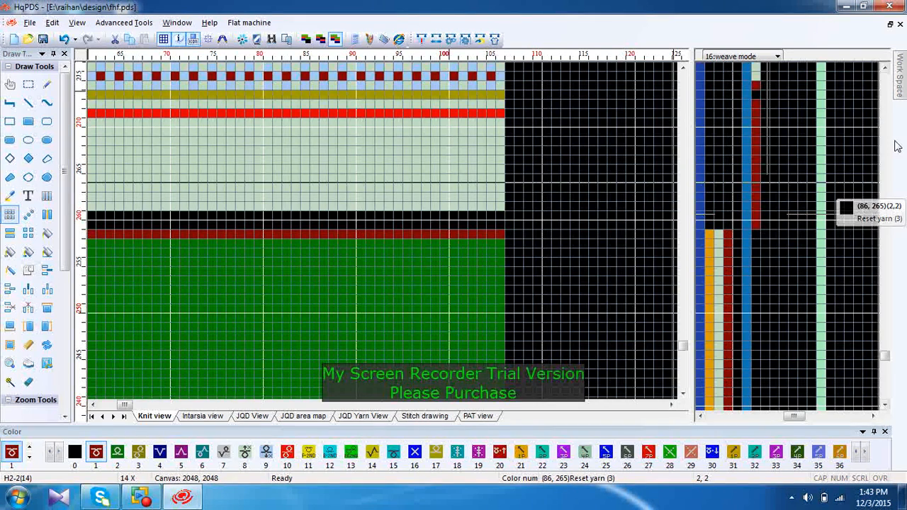
pyautogui.scroll(-4, 387, 238)
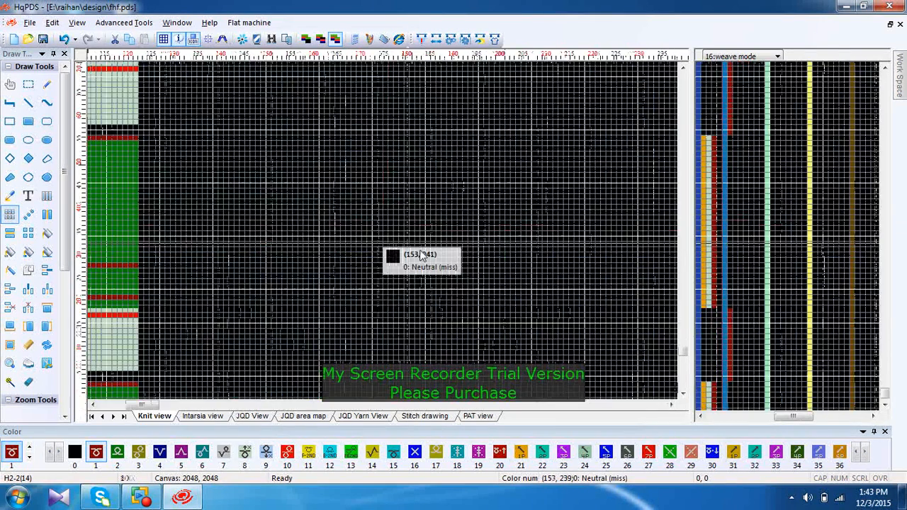
pyautogui.scroll(-2, 387, 240)
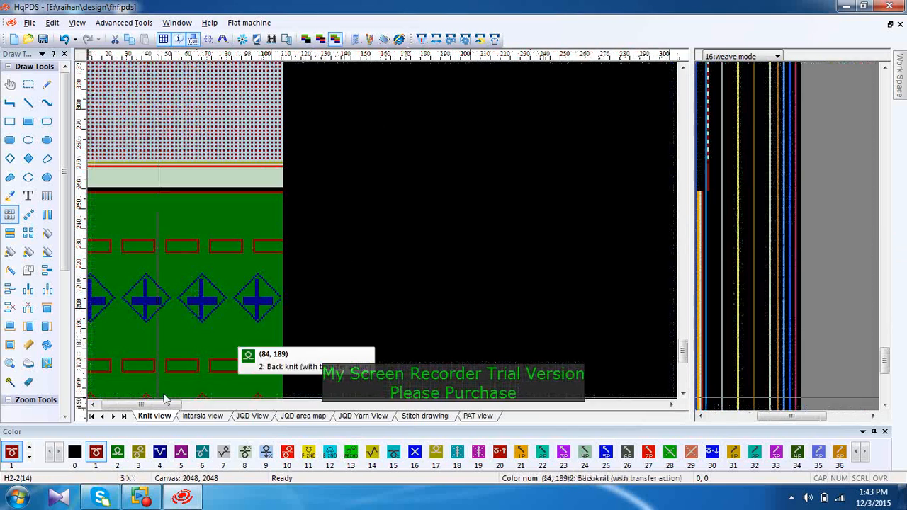
pyautogui.click(93, 404)
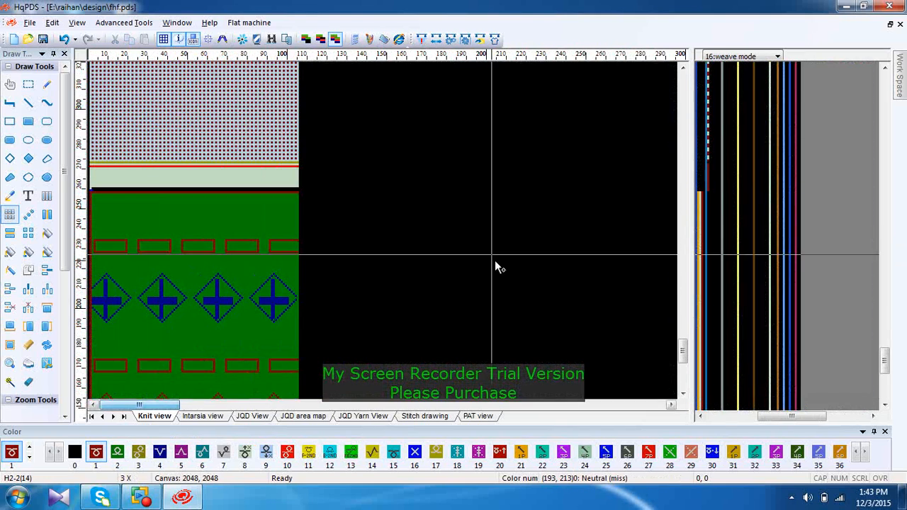
# Examine the blue diamond rows and the weave mode columns beside them
pyautogui.scroll(5, 387, 239)
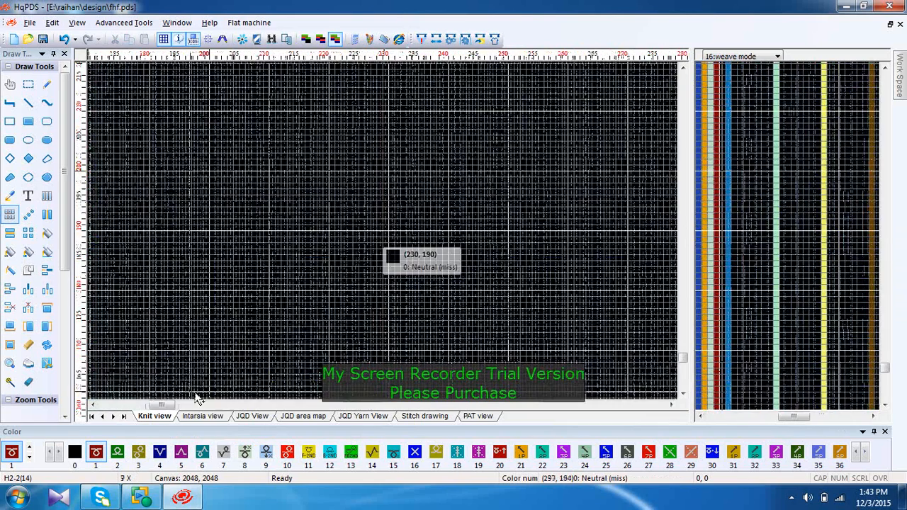
pyautogui.click(140, 404)
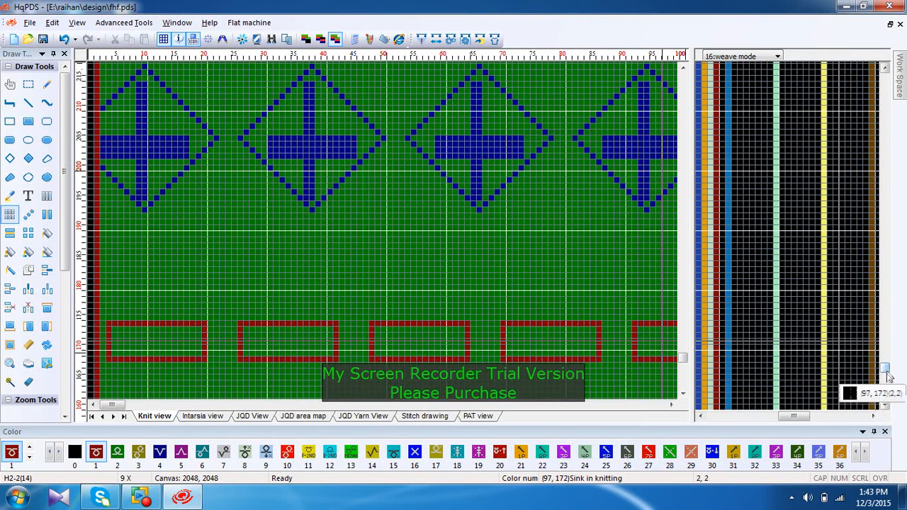
pyautogui.scroll(10, 872, 370)
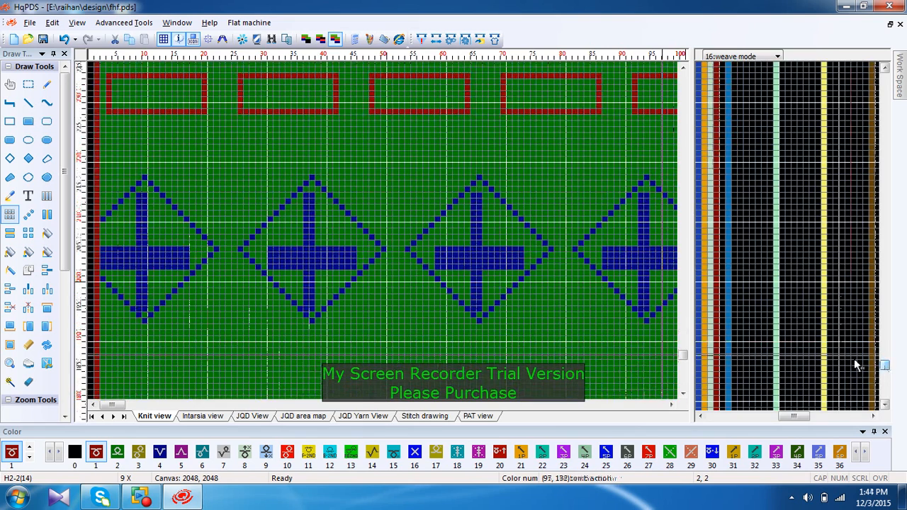
pyautogui.scroll(-3, 721, 284)
pyautogui.scroll(2, 723, 244)
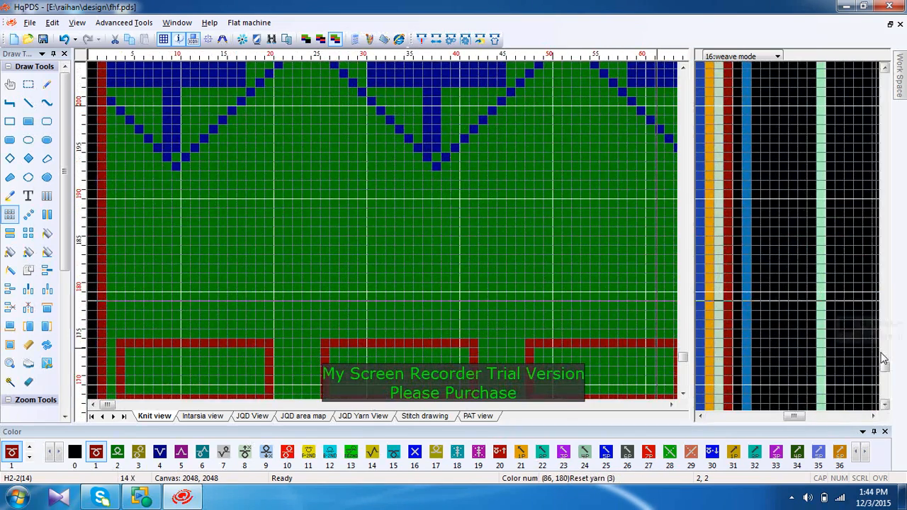
pyautogui.scroll(5, 884, 361)
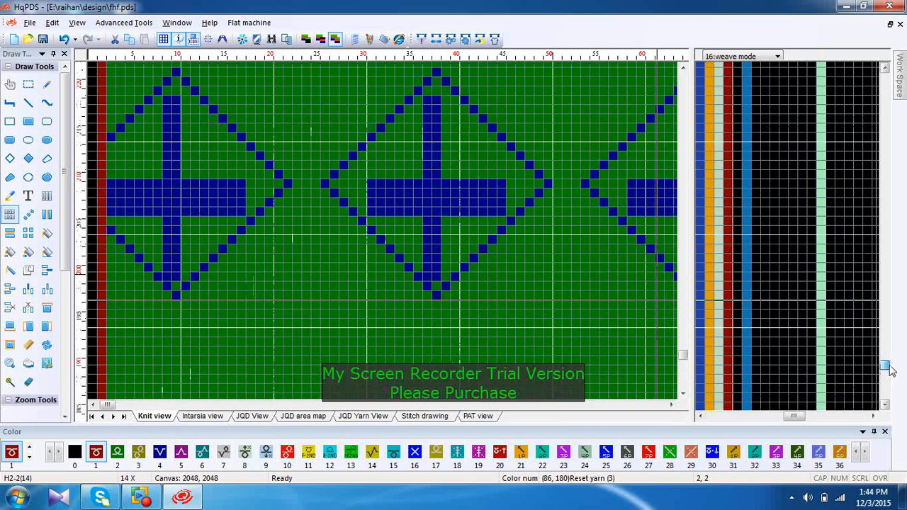
pyautogui.scroll(2, 891, 370)
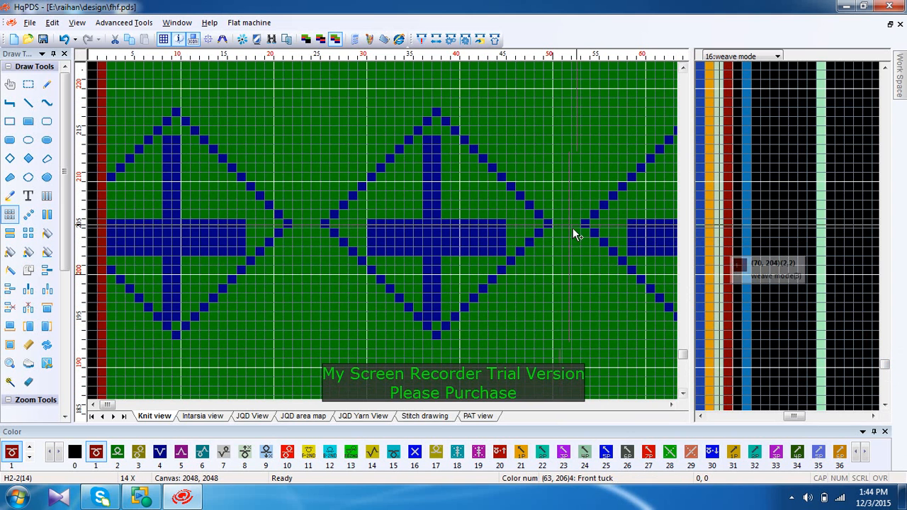
pyautogui.click(27, 86)
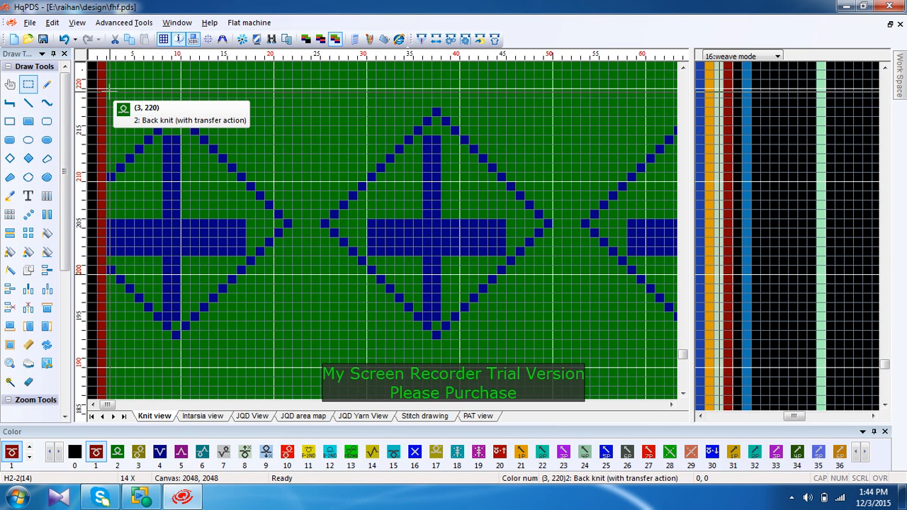
pyautogui.moveTo(109, 91); pyautogui.dragTo(391, 261)
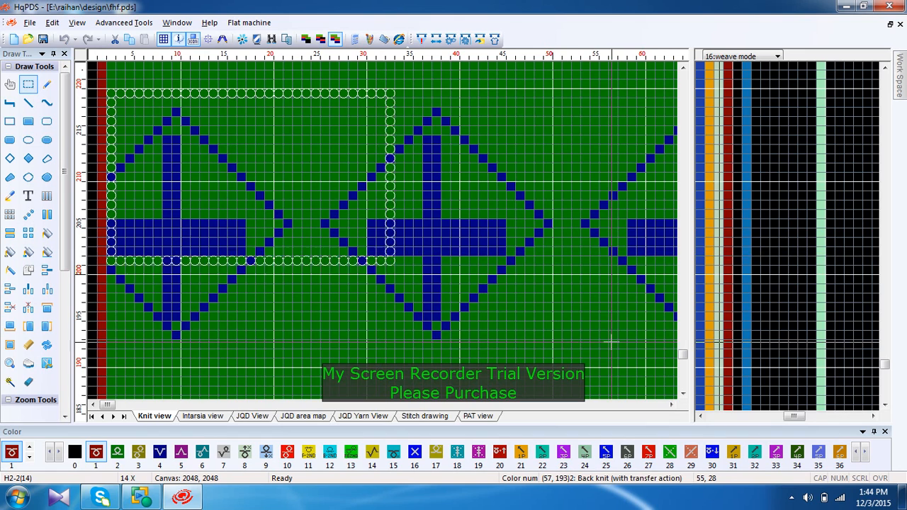
pyautogui.moveTo(611, 343); pyautogui.dragTo(603, 301)
pyautogui.scroll(-1, 604, 326)
pyautogui.scroll(-1, 603, 301)
pyautogui.moveTo(383, 230)
pyautogui.mouseDown()
pyautogui.moveTo(439, 264)
pyautogui.moveTo(551, 264)
pyautogui.moveTo(383, 231)
pyautogui.mouseUp()
pyautogui.scroll(1, 544, 265)
pyautogui.scroll(-3, 363, 231)
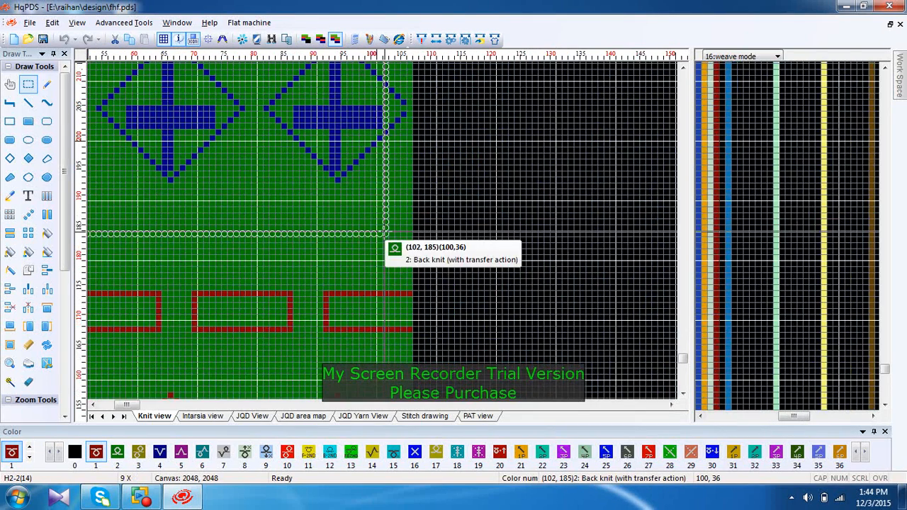
pyautogui.scroll(-1, 363, 230)
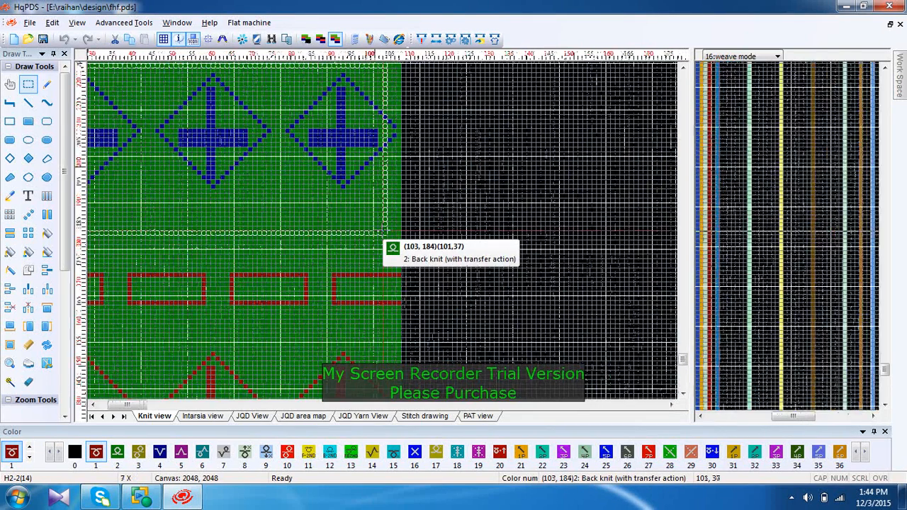
pyautogui.scroll(-2, 382, 232)
pyautogui.scroll(-2, 383, 230)
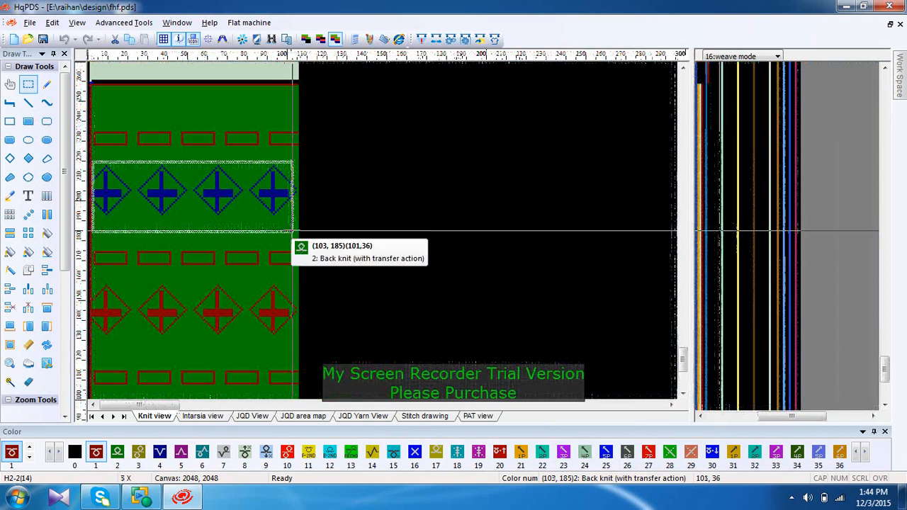
pyautogui.moveTo(297, 229); pyautogui.dragTo(299, 241)
pyautogui.click(279, 236)
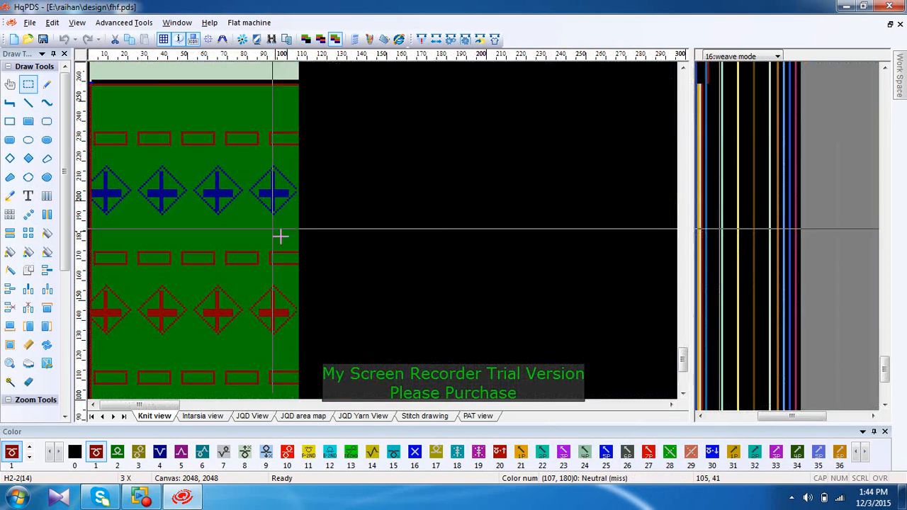
pyautogui.moveTo(98, 149); pyautogui.dragTo(234, 251)
pyautogui.click(229, 247)
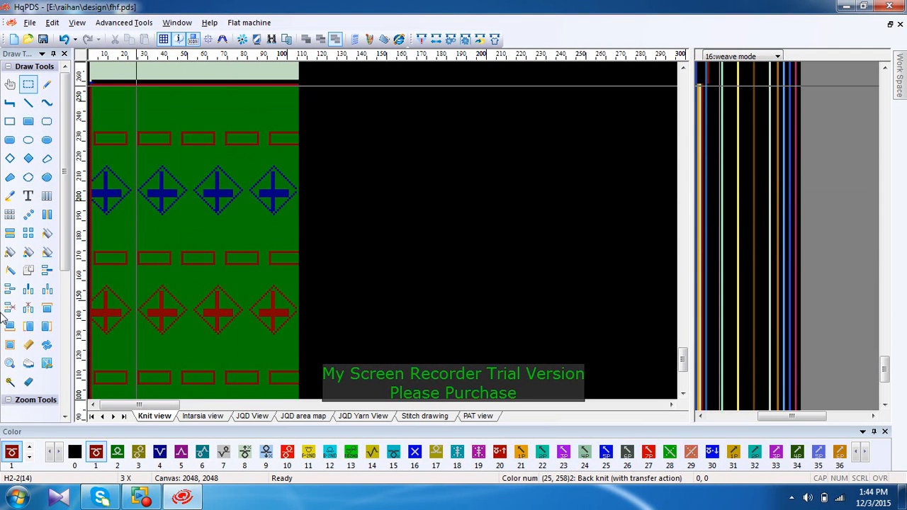
# Draw filled color 1 bands across the panel, one just above and one just below the blue diamond row
pyautogui.click(28, 158)
pyautogui.click(44, 85)
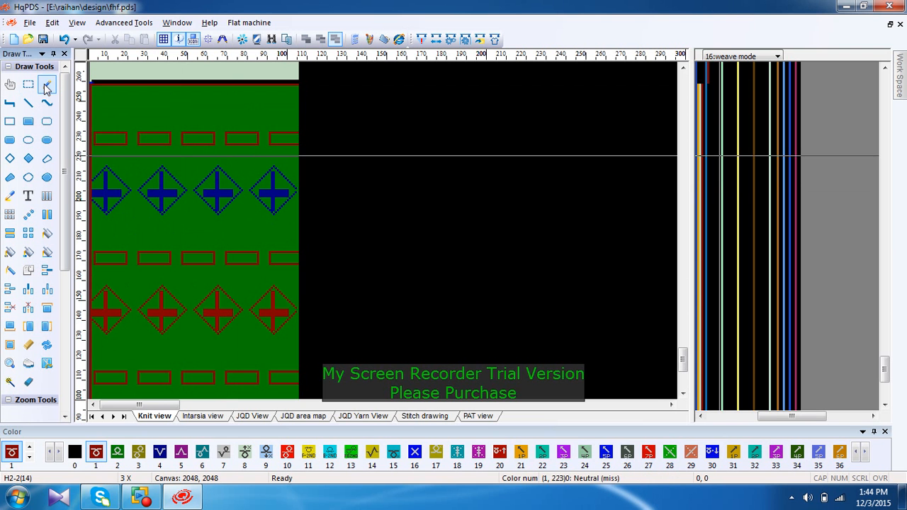
pyautogui.click(29, 123)
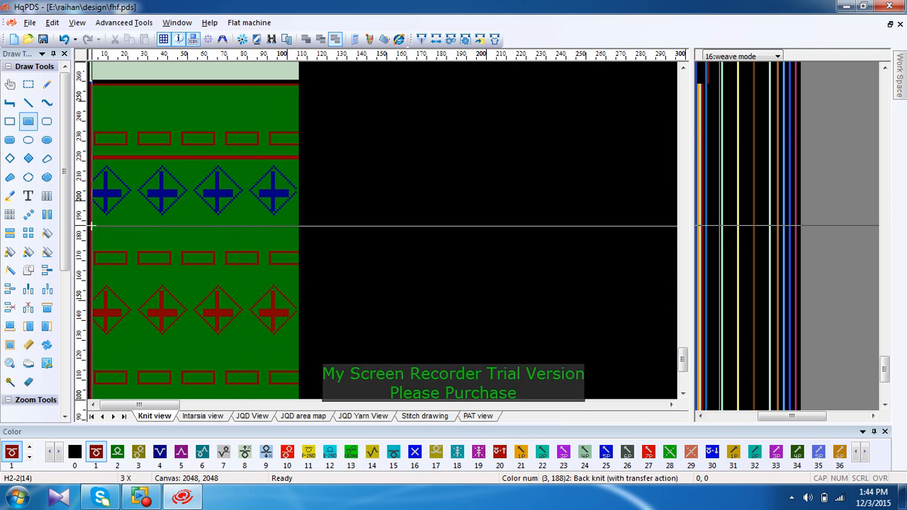
pyautogui.moveTo(110, 227); pyautogui.dragTo(299, 224)
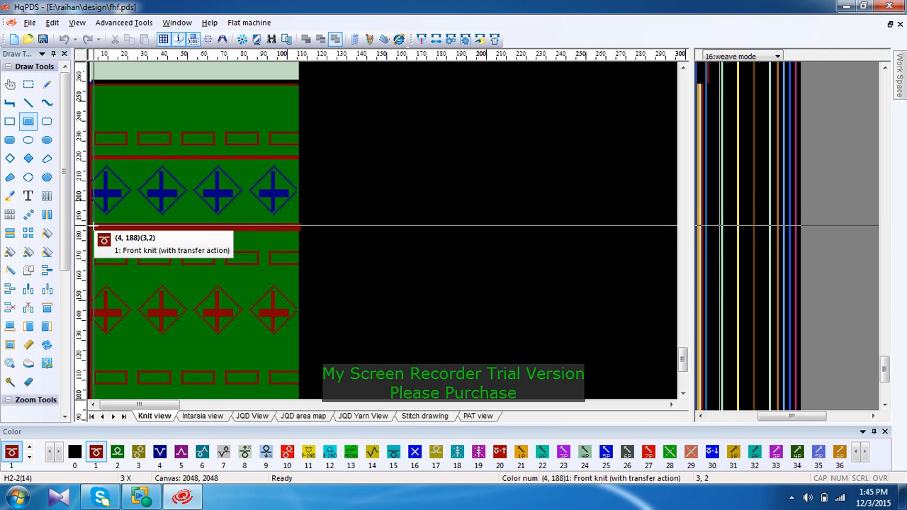
pyautogui.moveTo(92, 225); pyautogui.dragTo(95, 225)
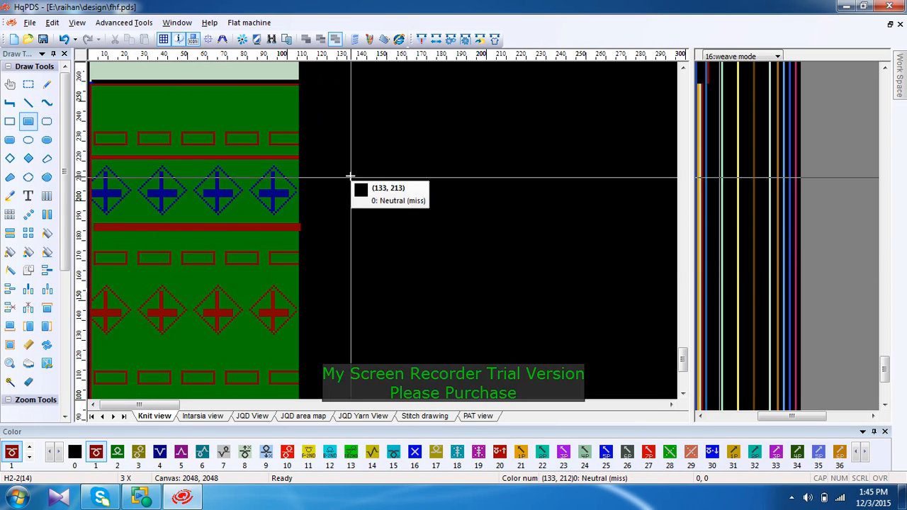
# Draw color 2 in the third weave mode cell beside the blue diamonds, from the upper red band down to row 189
pyautogui.scroll(2, 273, 227)
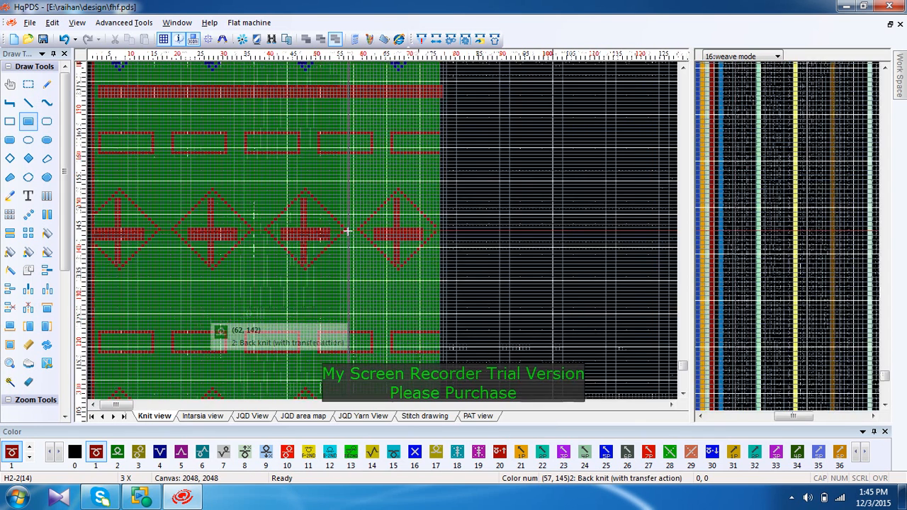
pyautogui.scroll(4, 348, 230)
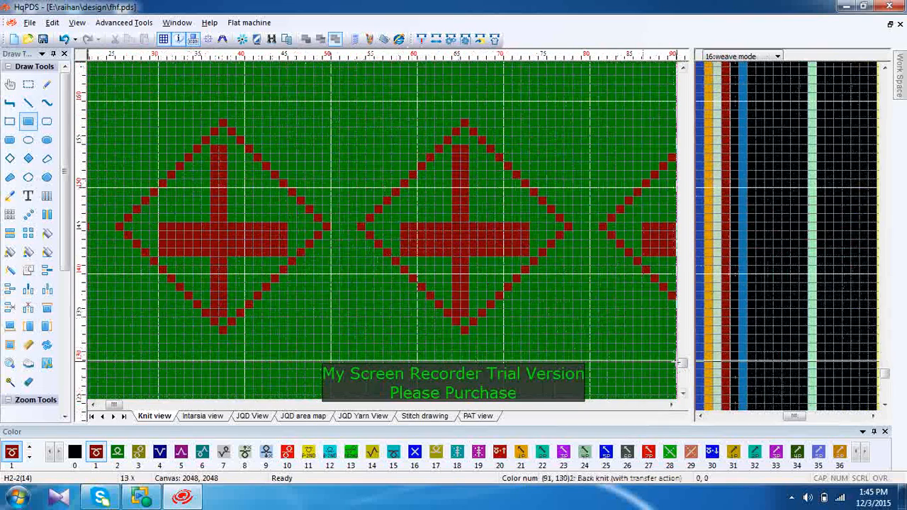
pyautogui.moveTo(683, 366); pyautogui.dragTo(679, 357)
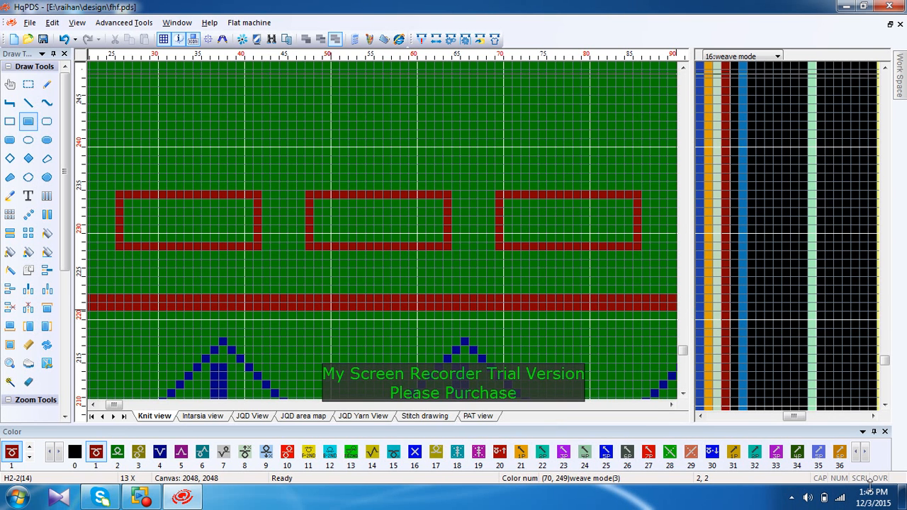
pyautogui.click(118, 455)
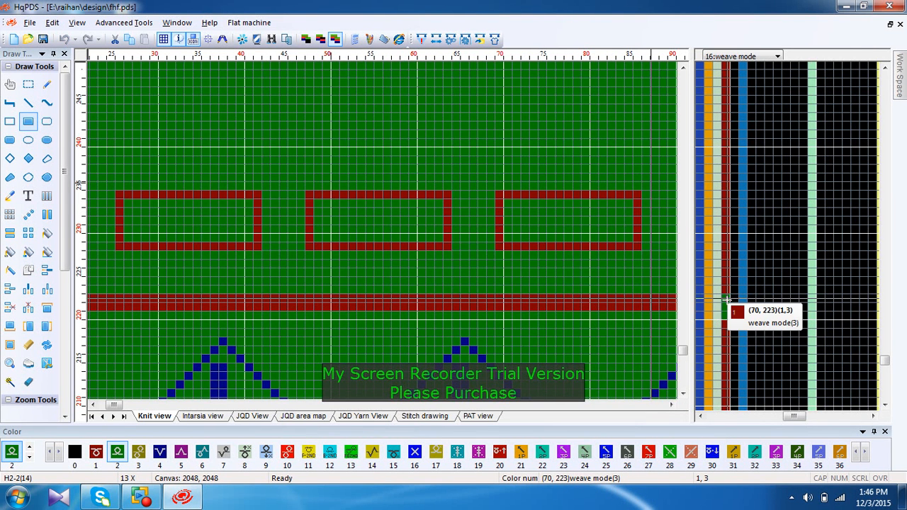
pyautogui.moveTo(723, 330); pyautogui.dragTo(722, 359)
pyautogui.scroll(-1, 722, 359)
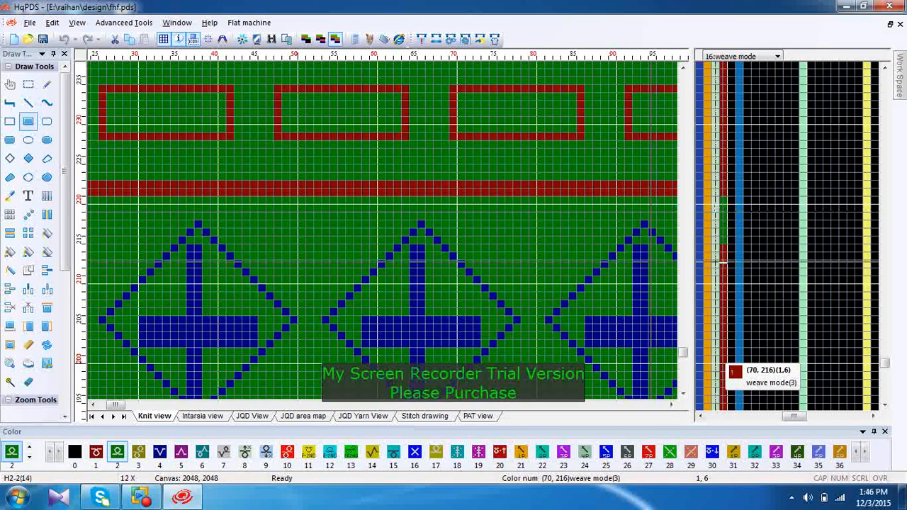
pyautogui.scroll(-1, 716, 213)
pyautogui.scroll(-1, 721, 264)
pyautogui.moveTo(722, 264); pyautogui.dragTo(720, 366)
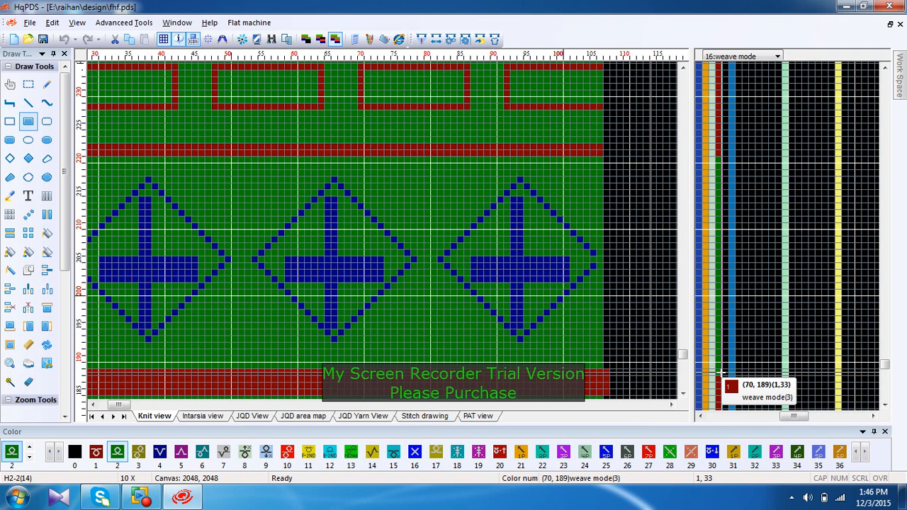
pyautogui.moveTo(721, 372); pyautogui.dragTo(722, 372)
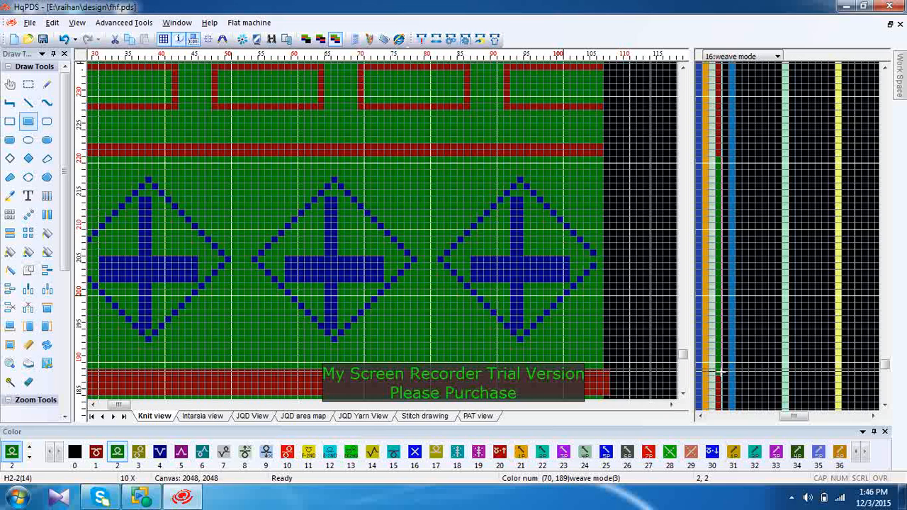
pyautogui.click(720, 158)
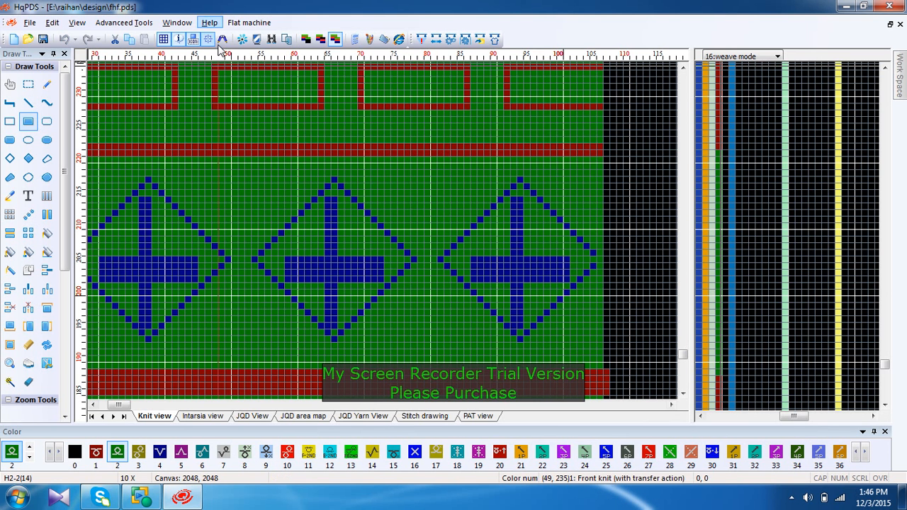
# Check the yarn feeder group settings and close them without changes
pyautogui.click(452, 41)
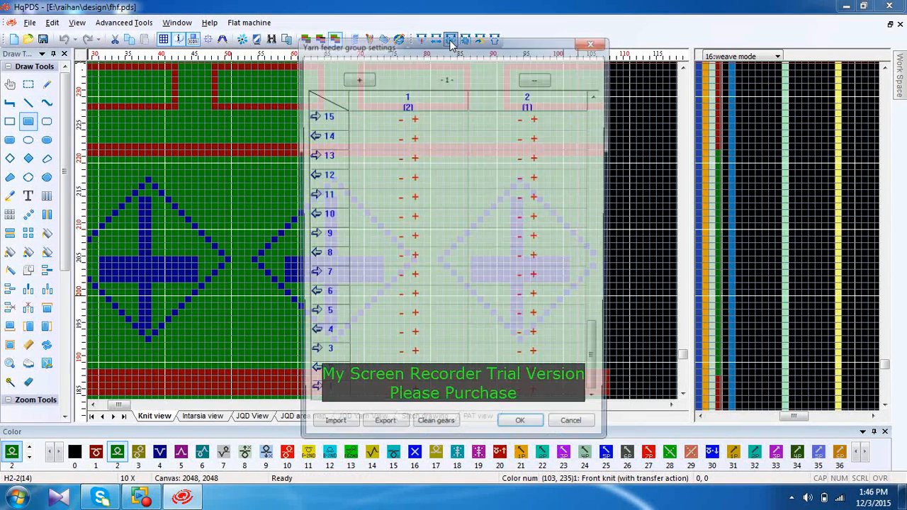
pyautogui.click(593, 43)
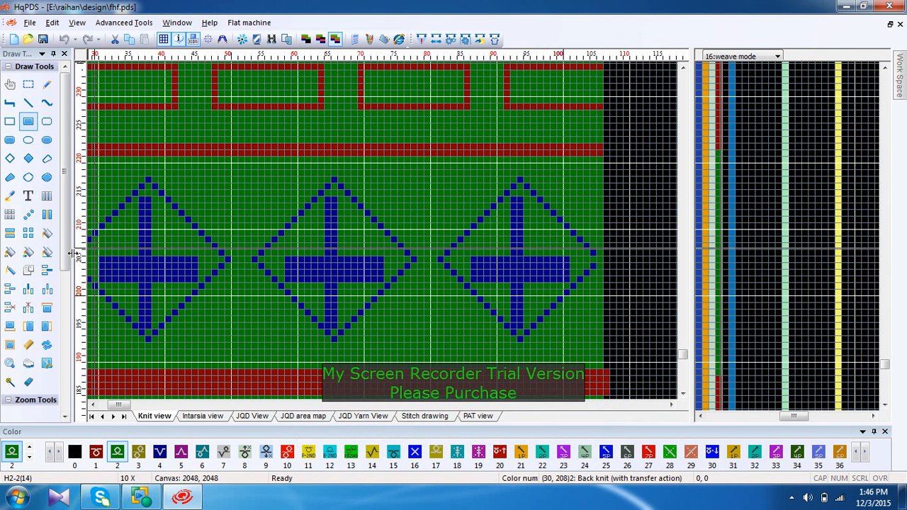
pyautogui.scroll(-5, 42, 283)
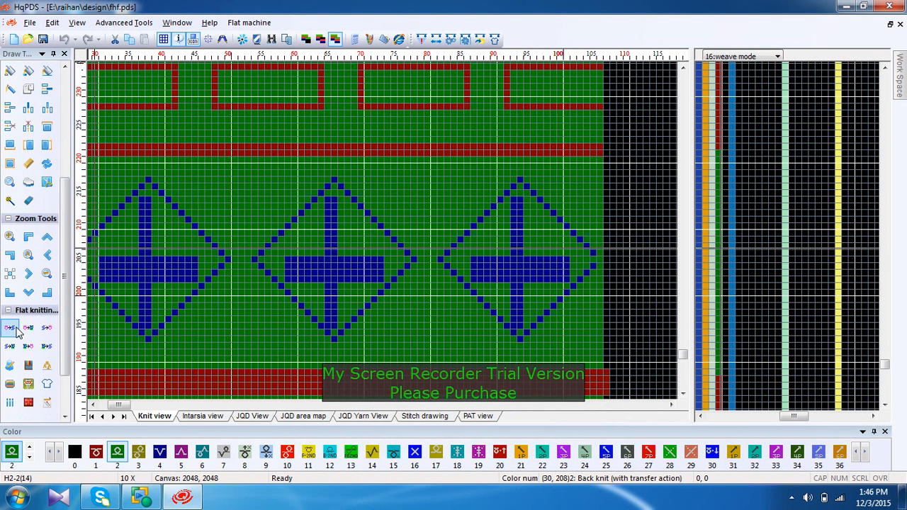
# Show the Intarsia view, try to generate the action file, and dismiss the resulting messages
pyautogui.click(203, 417)
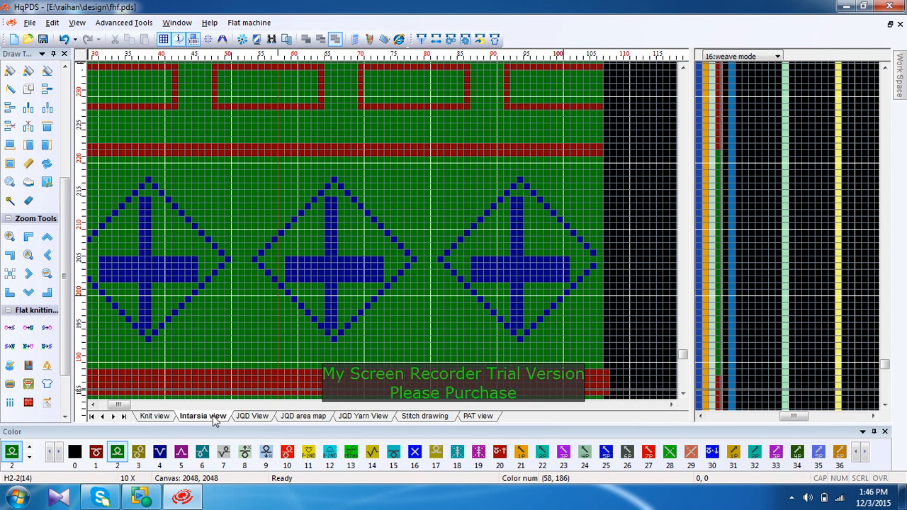
pyautogui.click(423, 43)
pyautogui.click(533, 363)
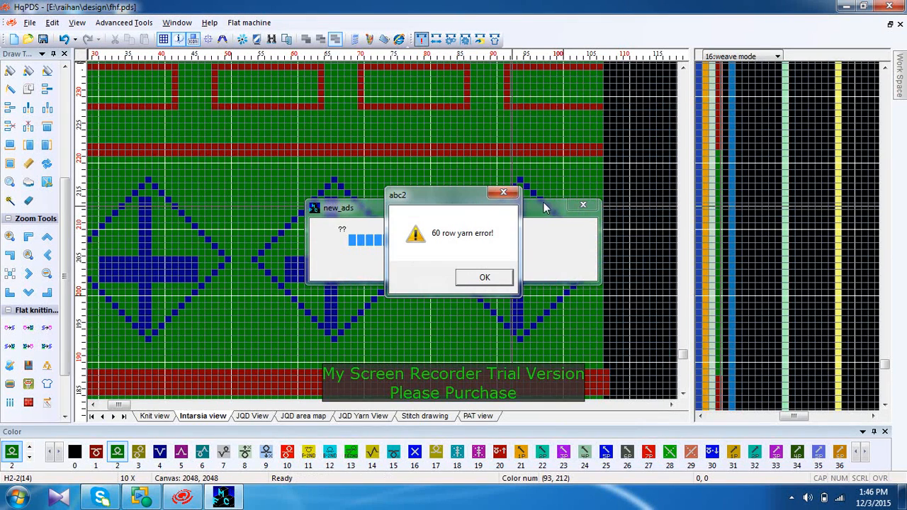
pyautogui.click(489, 278)
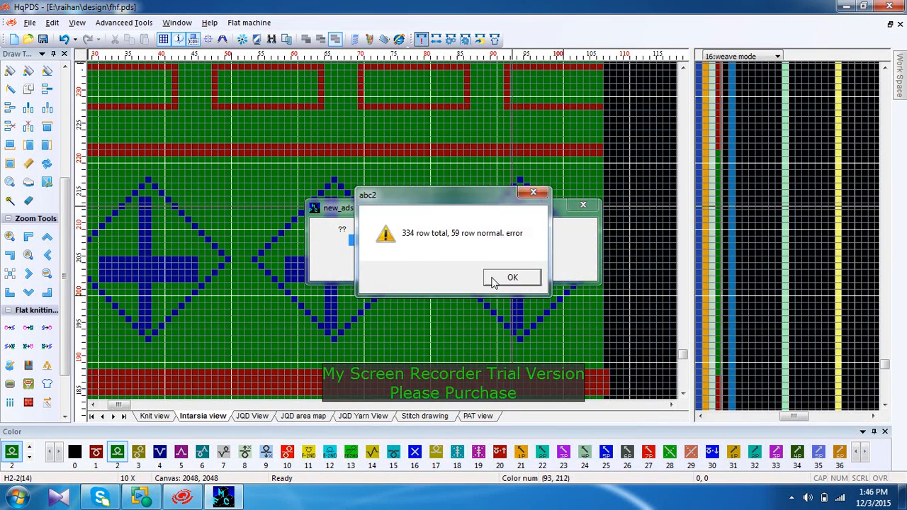
pyautogui.click(494, 280)
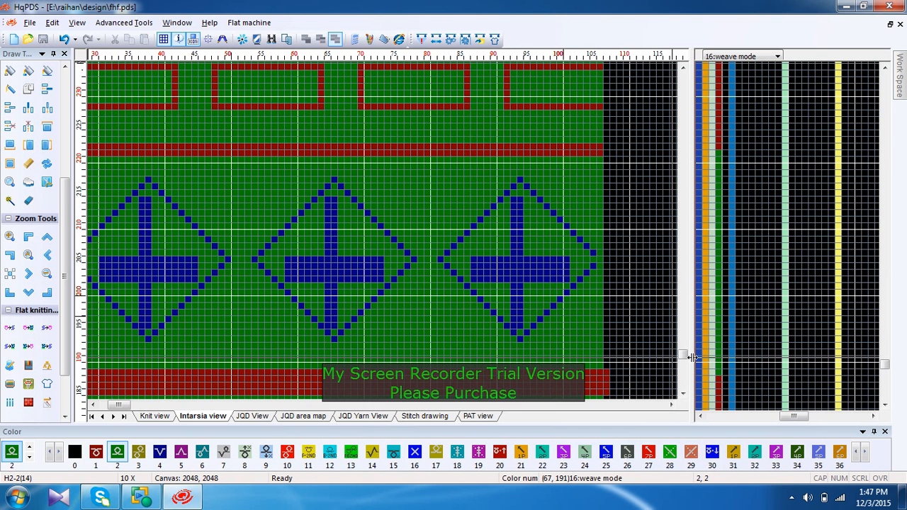
# For yarn feeder group 1, assign feeders 1 and 2 to color 1 and feeders 2 and 4 to color 2 in row 1
pyautogui.scroll(-5, 684, 358)
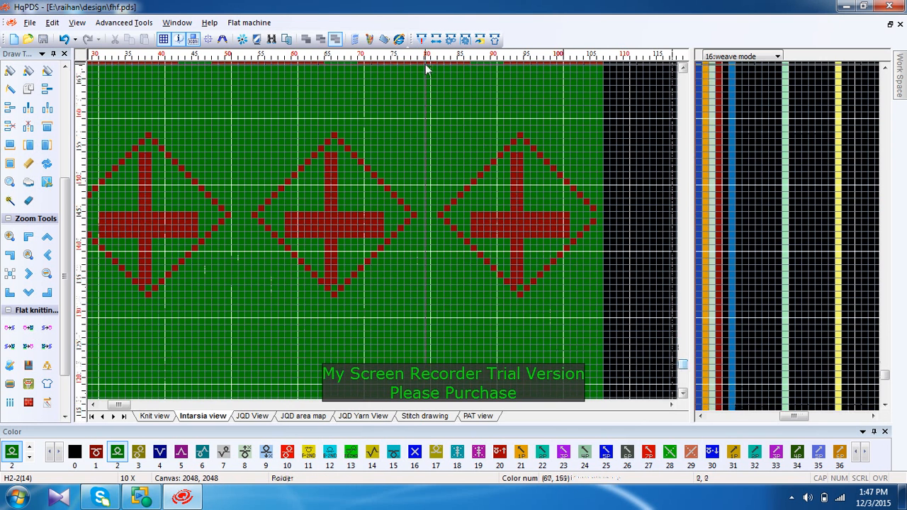
pyautogui.click(421, 39)
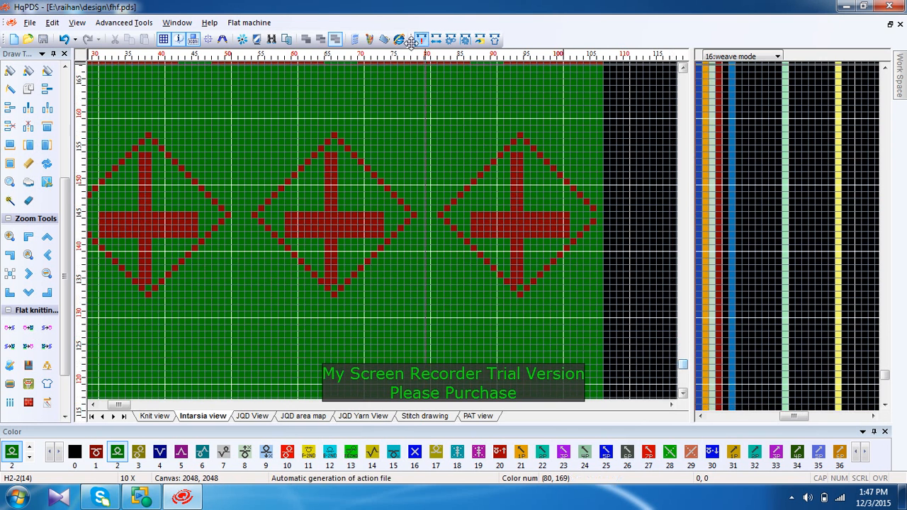
pyautogui.click(451, 39)
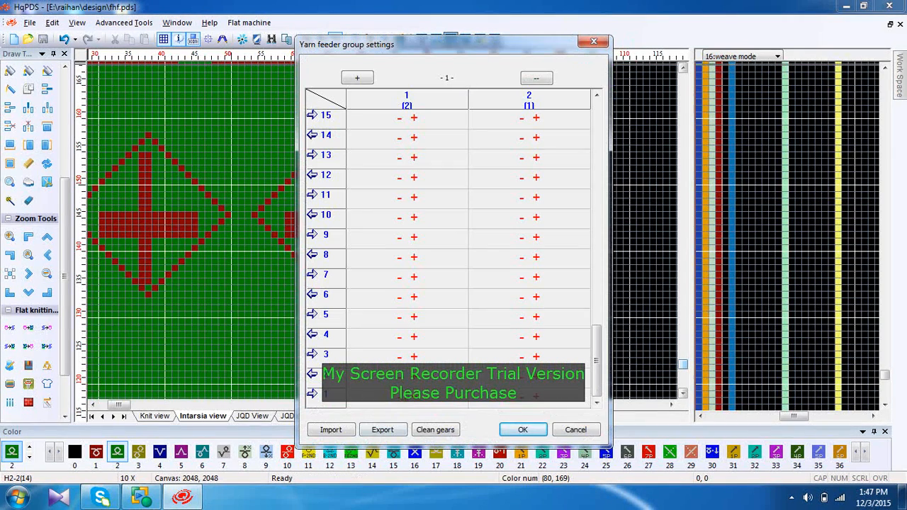
pyautogui.click(402, 401)
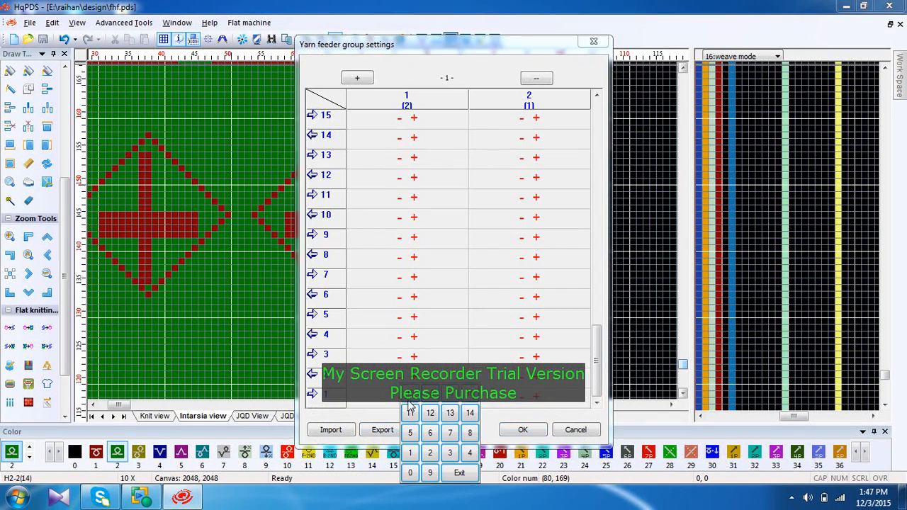
pyautogui.click(412, 455)
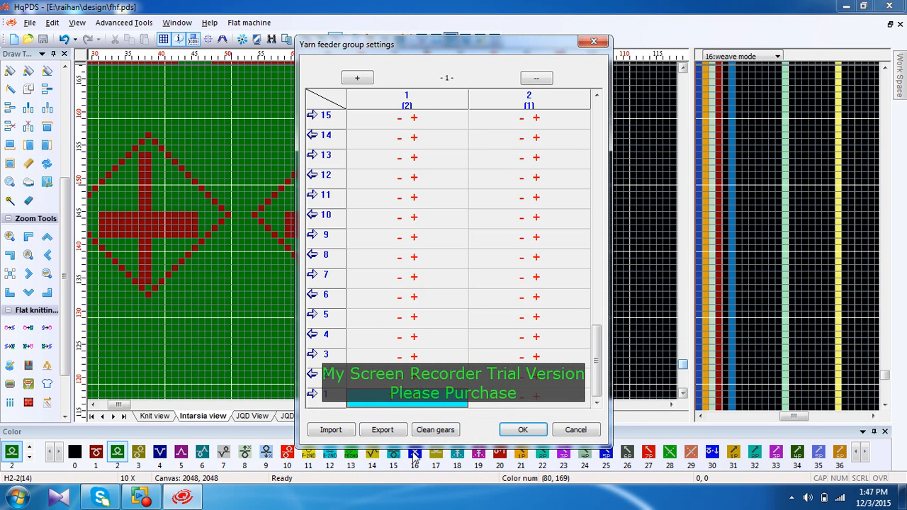
pyautogui.click(415, 404)
pyautogui.click(441, 454)
pyautogui.click(522, 404)
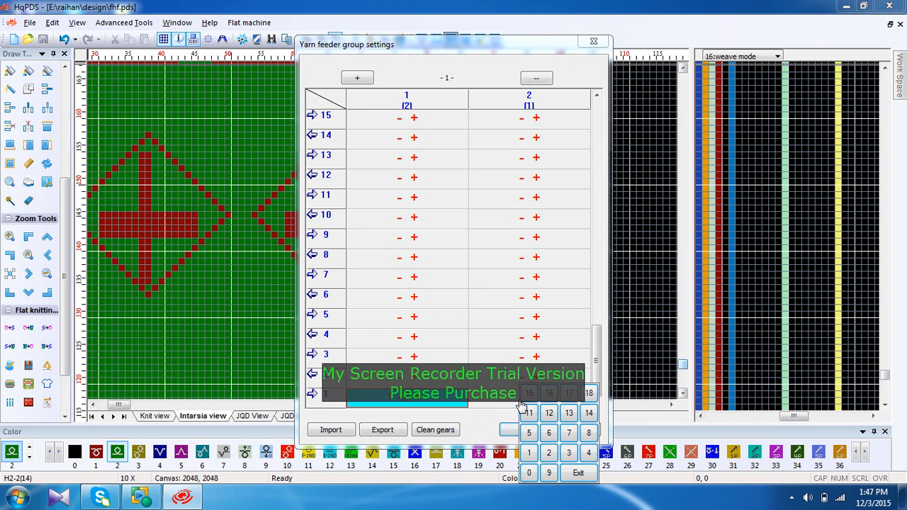
pyautogui.click(549, 454)
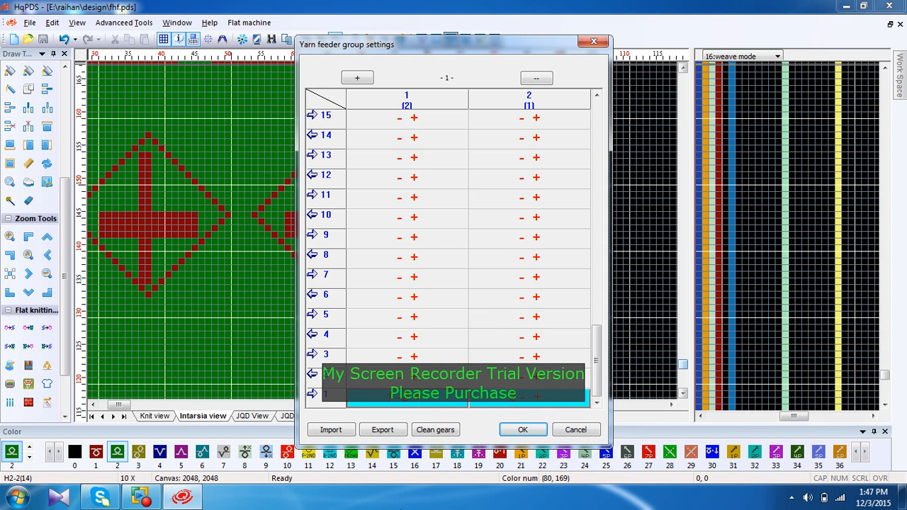
pyautogui.click(527, 403)
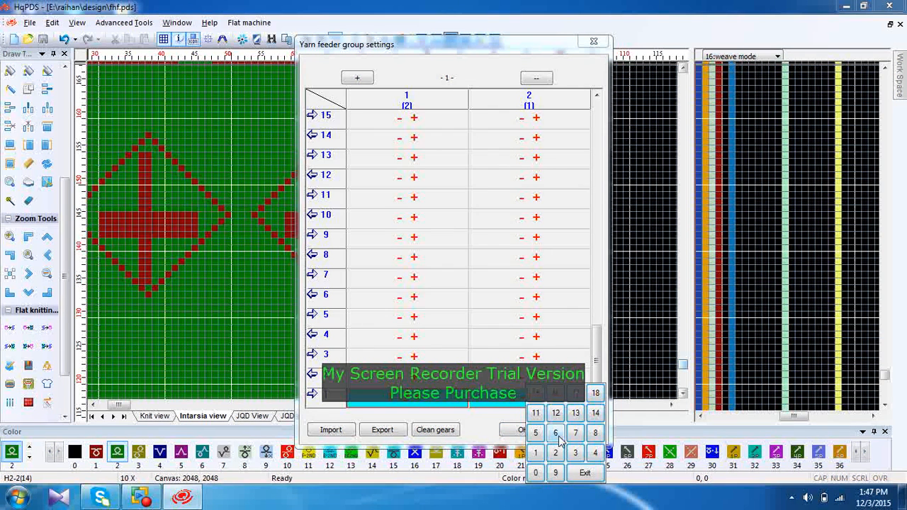
pyautogui.click(596, 457)
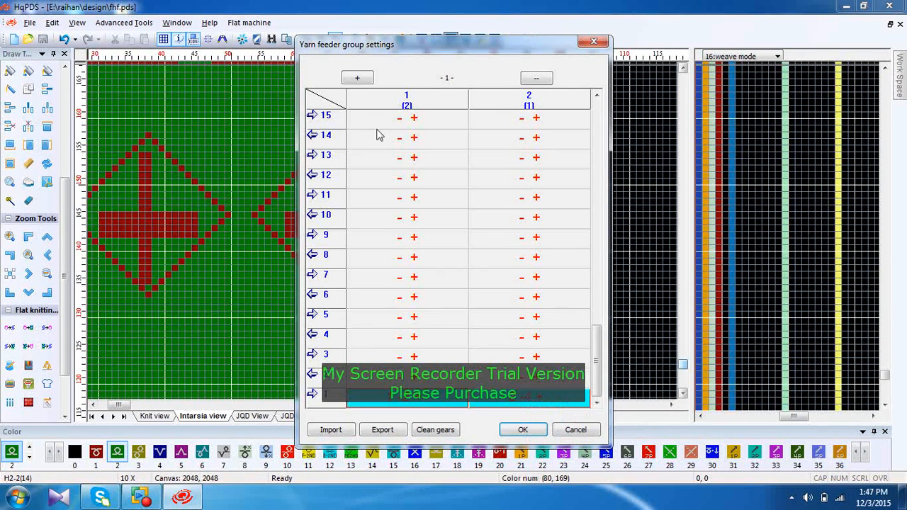
# For yarn feeder group 2, assign feeders 1 and 2 to color 1 and feeders 4 and 6 to color 2 in row 1, then apply the settings
pyautogui.click(357, 78)
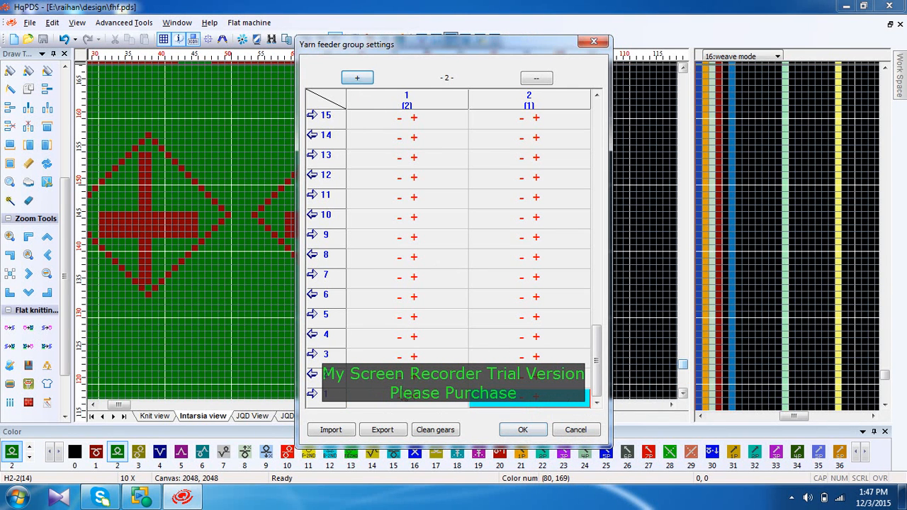
pyautogui.click(398, 403)
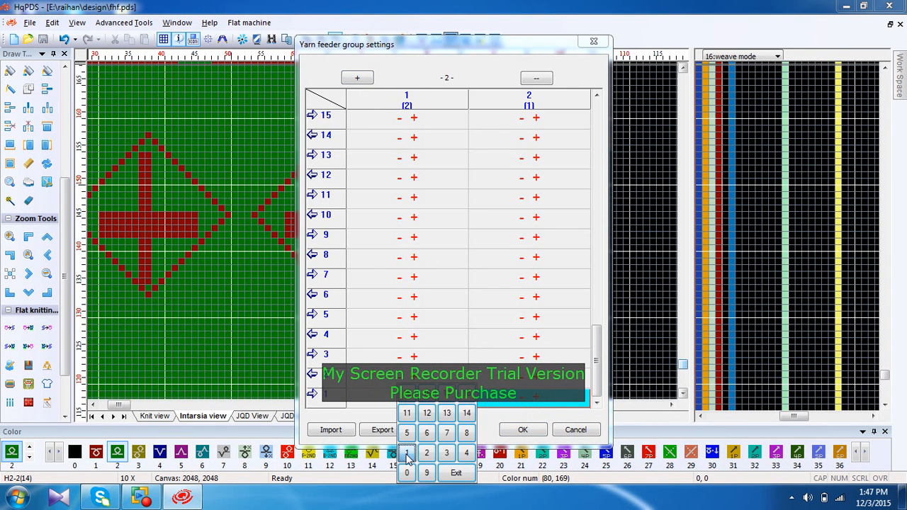
pyautogui.click(407, 455)
pyautogui.click(408, 404)
pyautogui.click(435, 462)
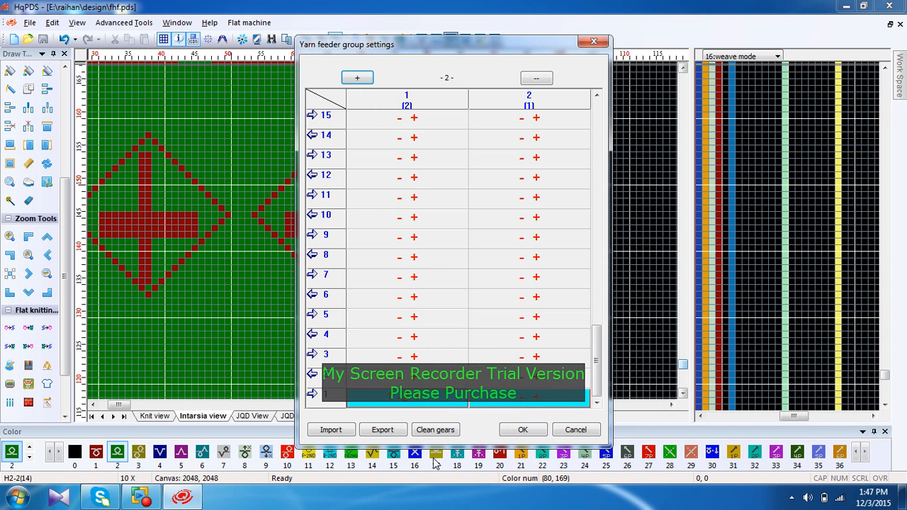
pyautogui.click(518, 404)
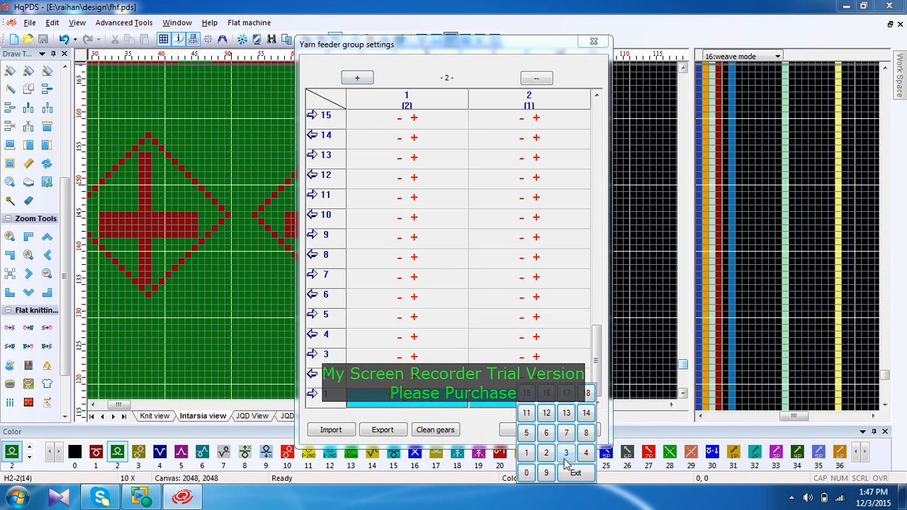
pyautogui.click(586, 453)
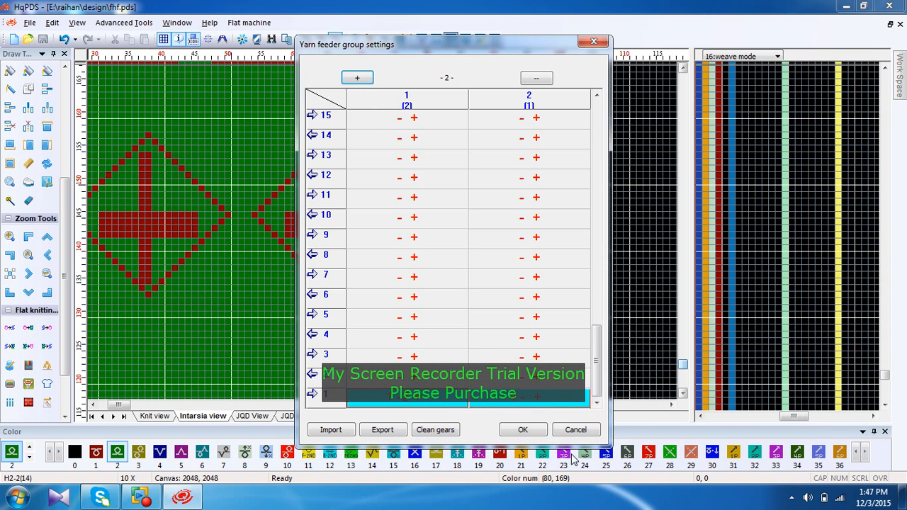
pyautogui.click(532, 404)
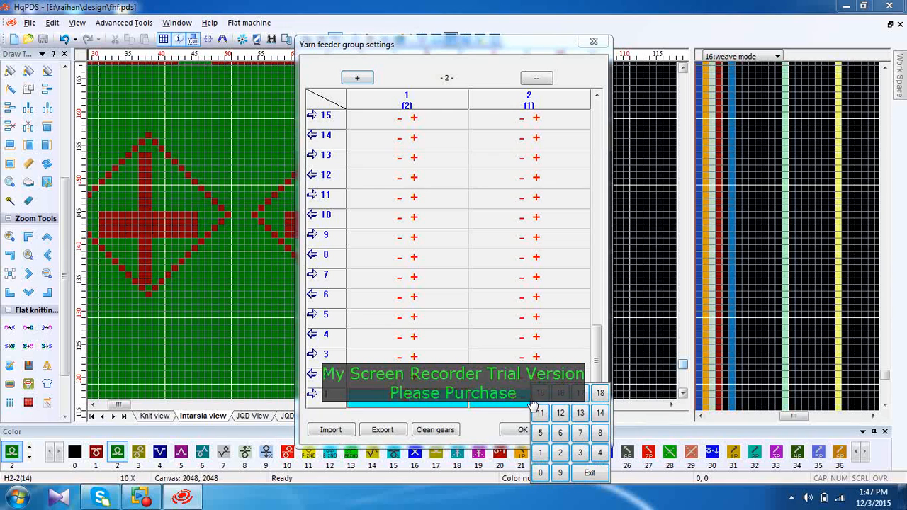
pyautogui.click(560, 435)
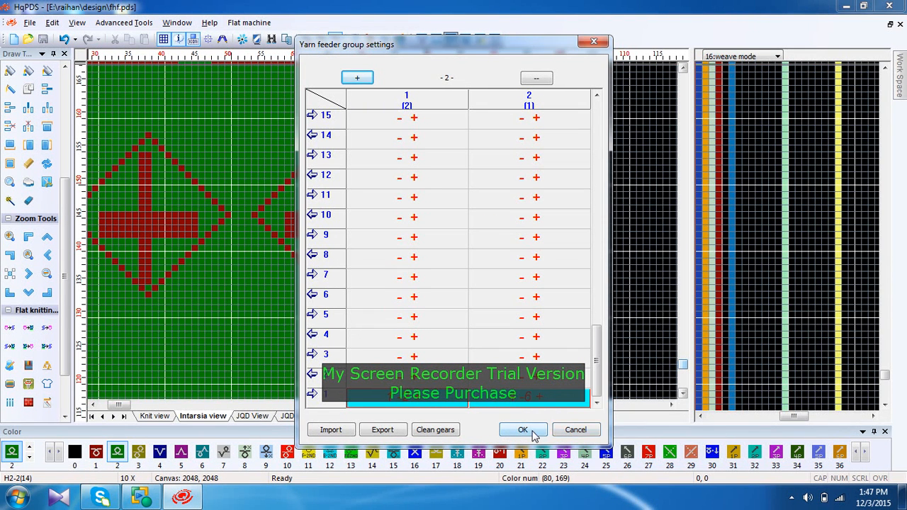
pyautogui.click(534, 434)
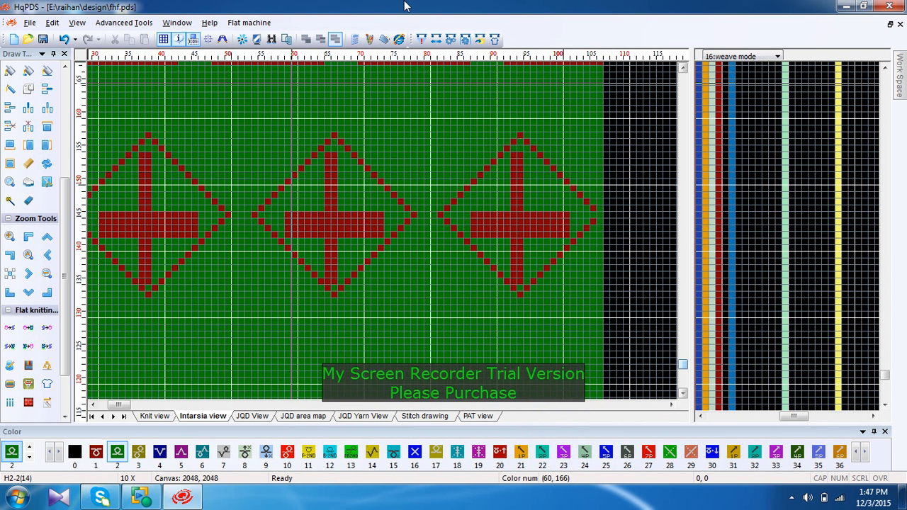
# Try to generate the action file with the existing compilation options and dismiss the resulting messages
pyautogui.click(436, 40)
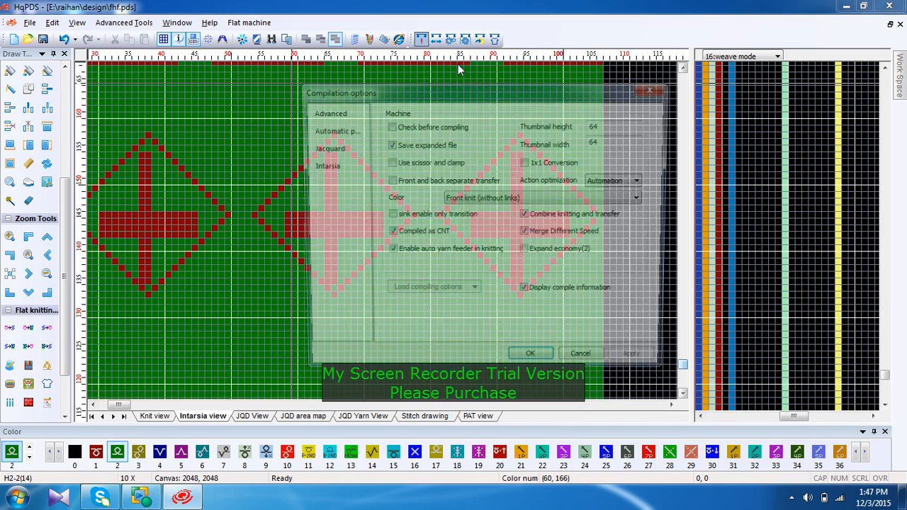
pyautogui.click(533, 364)
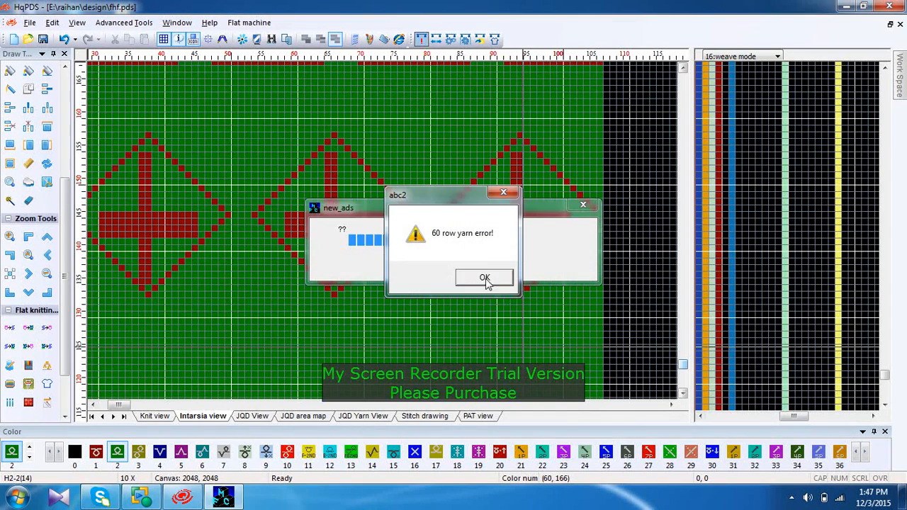
pyautogui.click(486, 280)
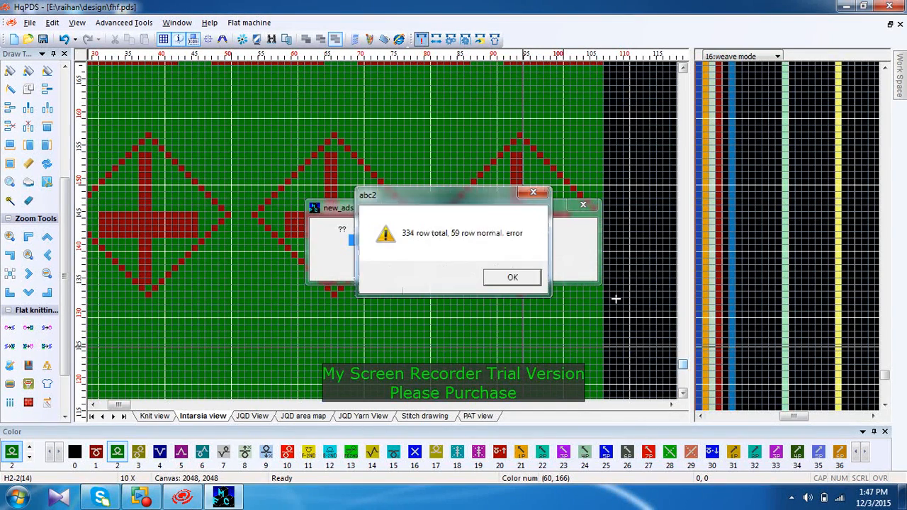
pyautogui.click(511, 281)
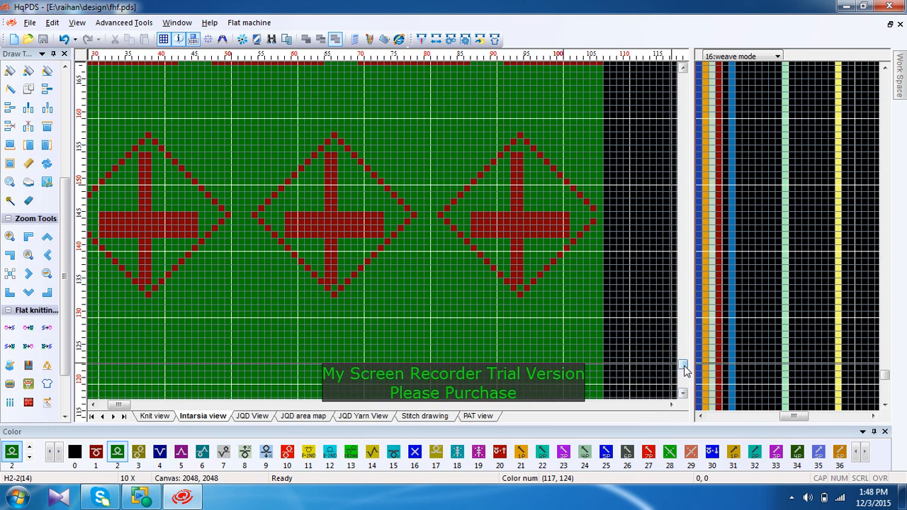
# Try deleting one row from the red band just above the checkered rows at the panel's base, and undo the deletion
pyautogui.moveTo(685, 367)
pyautogui.mouseDown()
pyautogui.moveTo(685, 392)
pyautogui.moveTo(686, 383)
pyautogui.mouseUp()
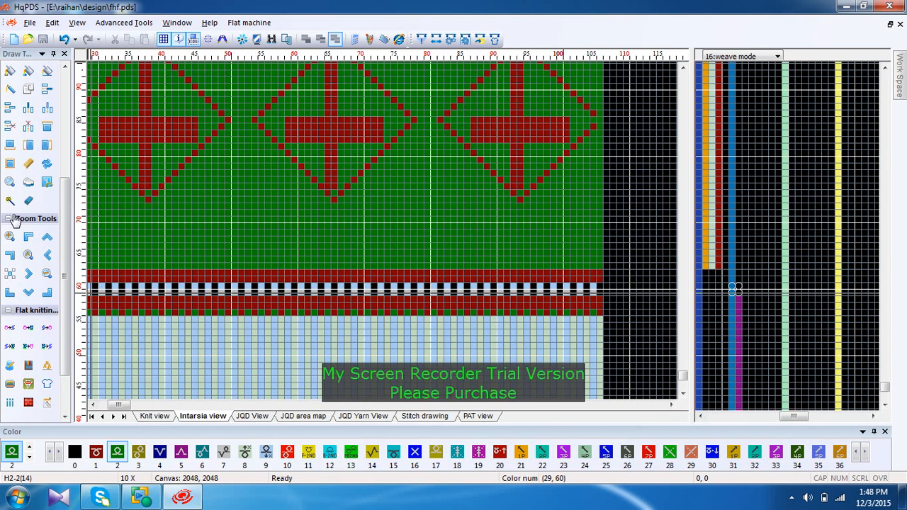
pyautogui.scroll(1, 56, 183)
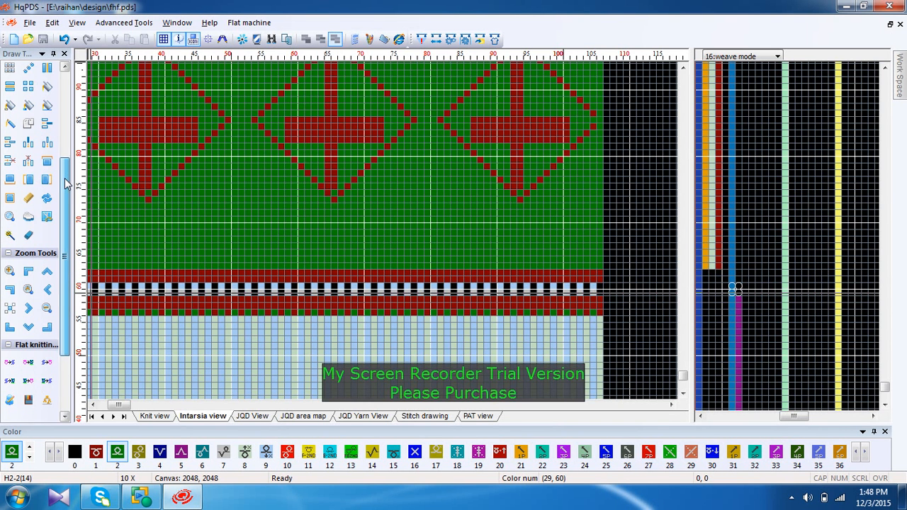
pyautogui.click(10, 161)
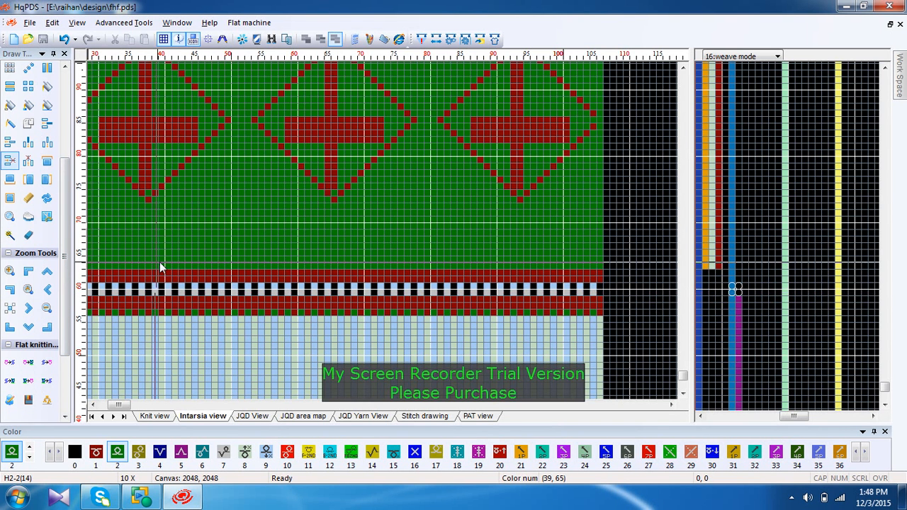
pyautogui.click(132, 278)
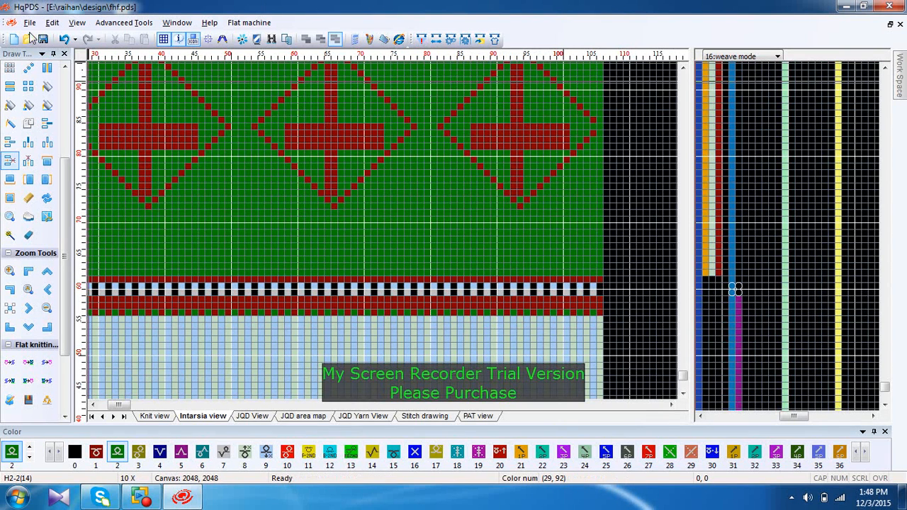
pyautogui.click(67, 41)
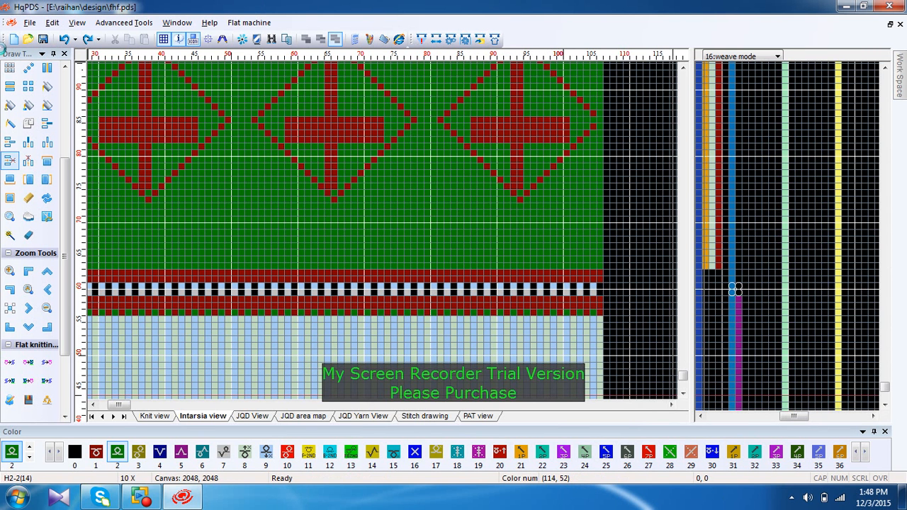
# Delete one row from the rib section and extend the color 5 yarn column up to row 60 beside the checkered rows
pyautogui.hotkey('ctrl', 'y')
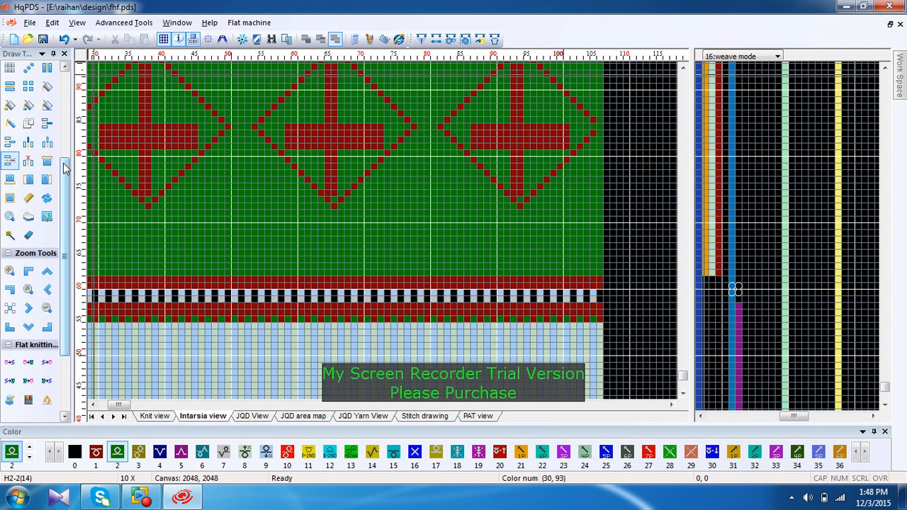
pyautogui.scroll(5, 63, 163)
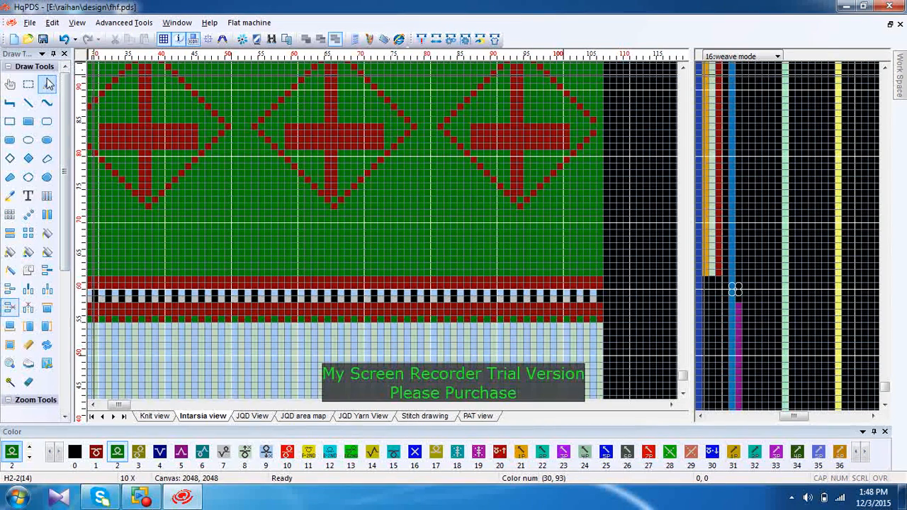
pyautogui.click(46, 85)
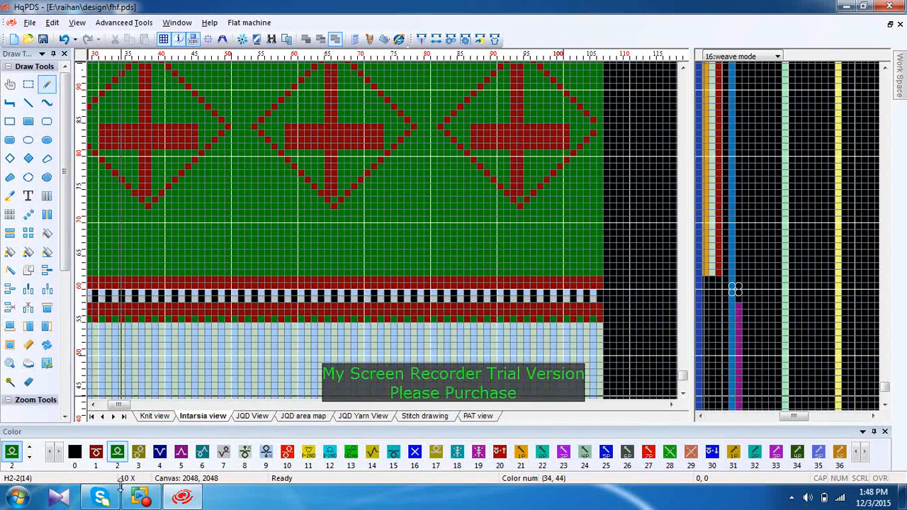
pyautogui.click(180, 453)
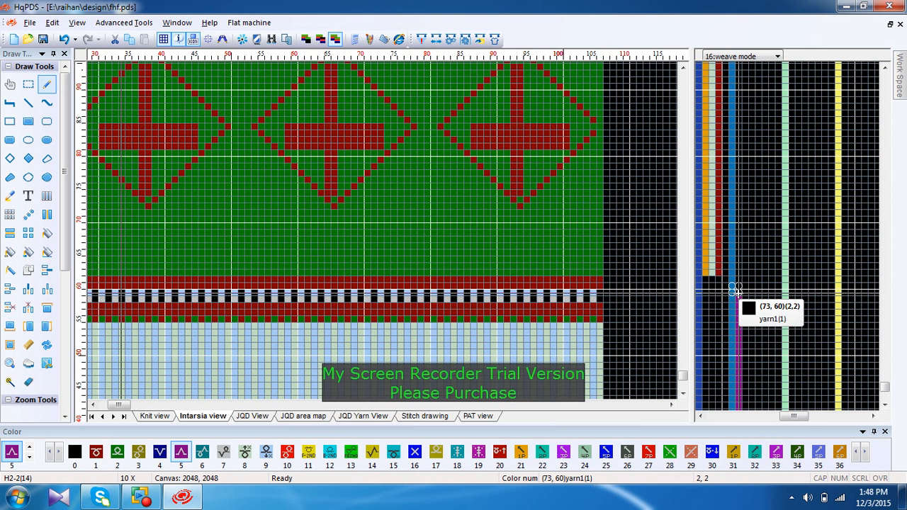
pyautogui.moveTo(738, 292); pyautogui.dragTo(737, 322)
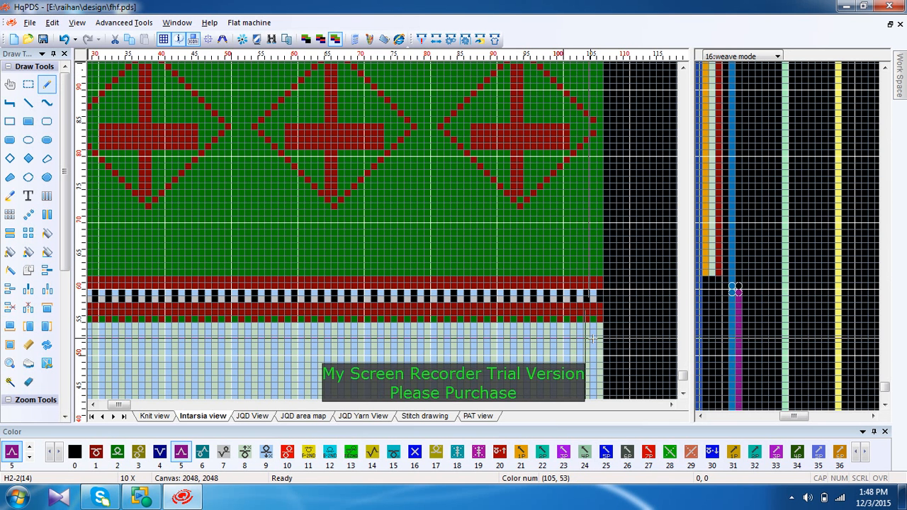
# Try to generate the action file again for the shortened panel and close the resulting messages
pyautogui.click(421, 39)
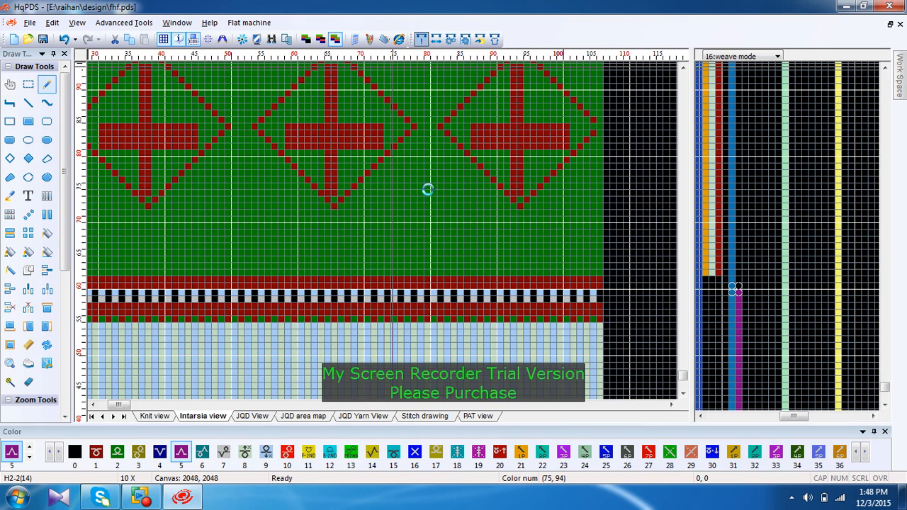
pyautogui.click(521, 360)
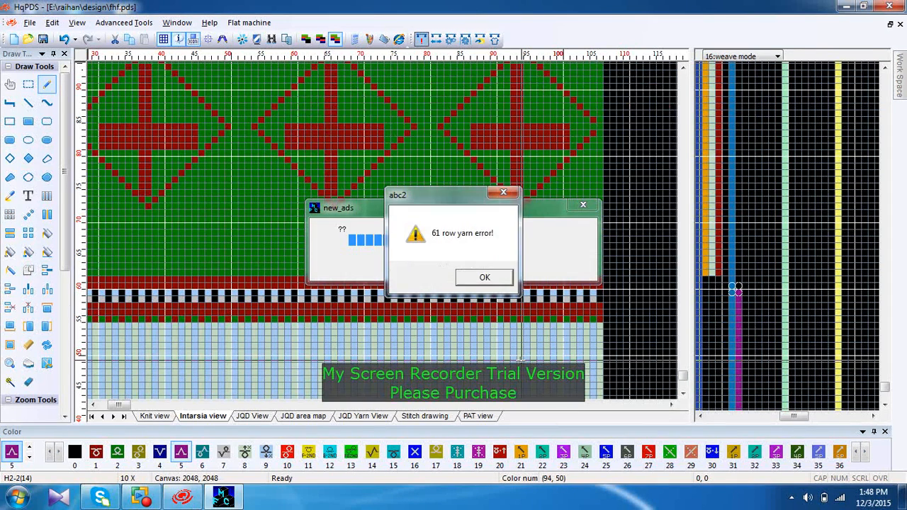
pyautogui.click(484, 276)
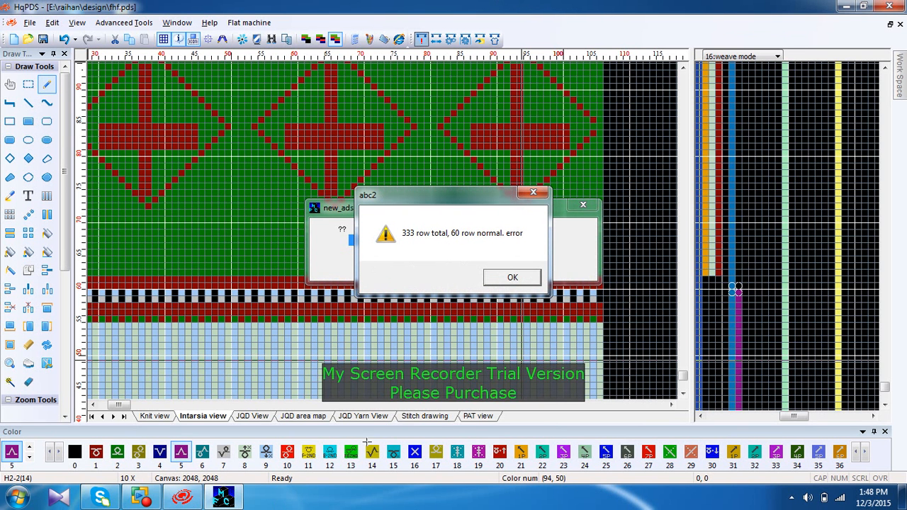
pyautogui.click(534, 194)
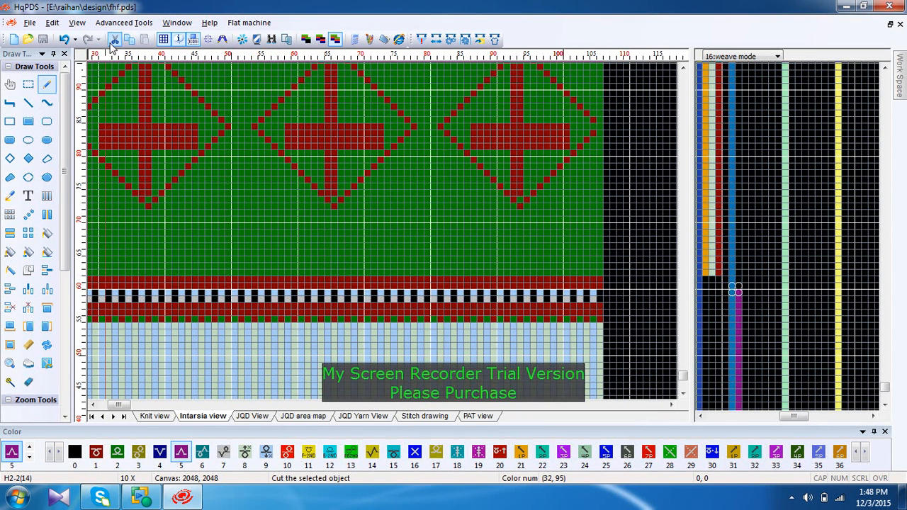
# Delete the two remaining rows of the red band just above the checkered rows at the panel's base
pyautogui.click(10, 307)
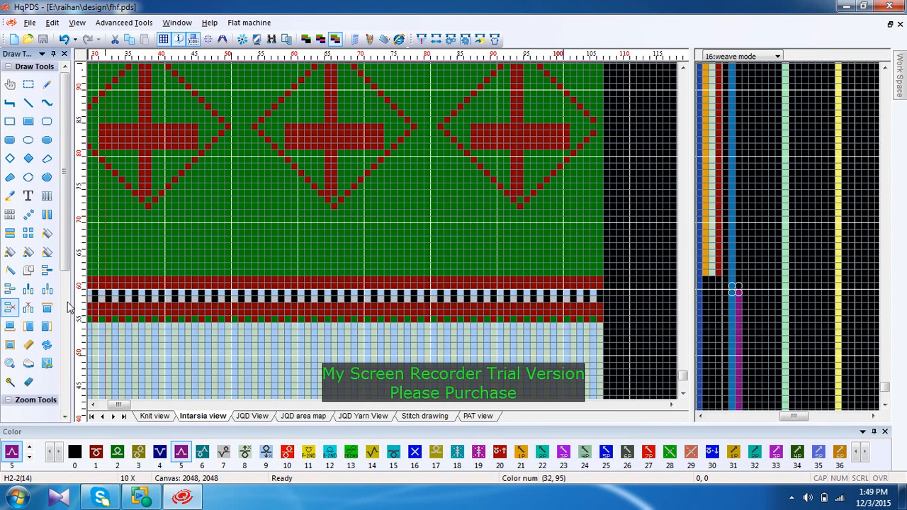
pyautogui.click(142, 281)
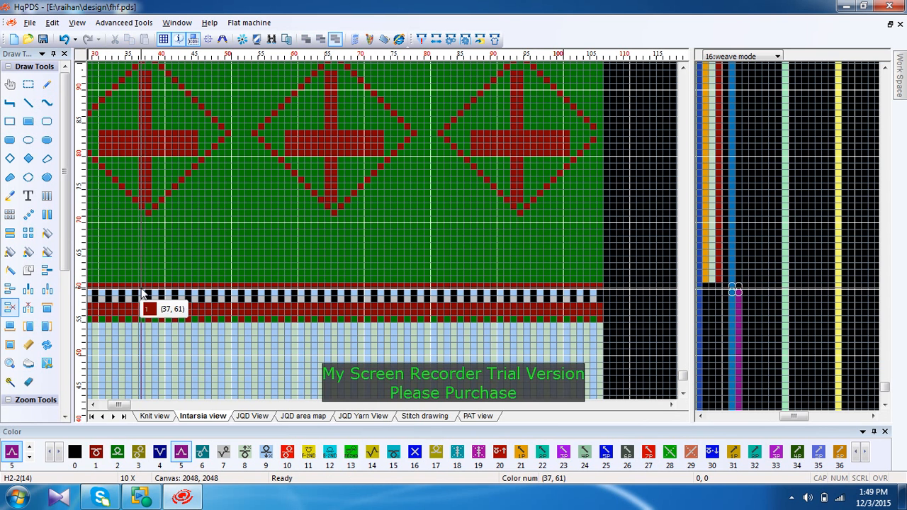
pyautogui.click(141, 292)
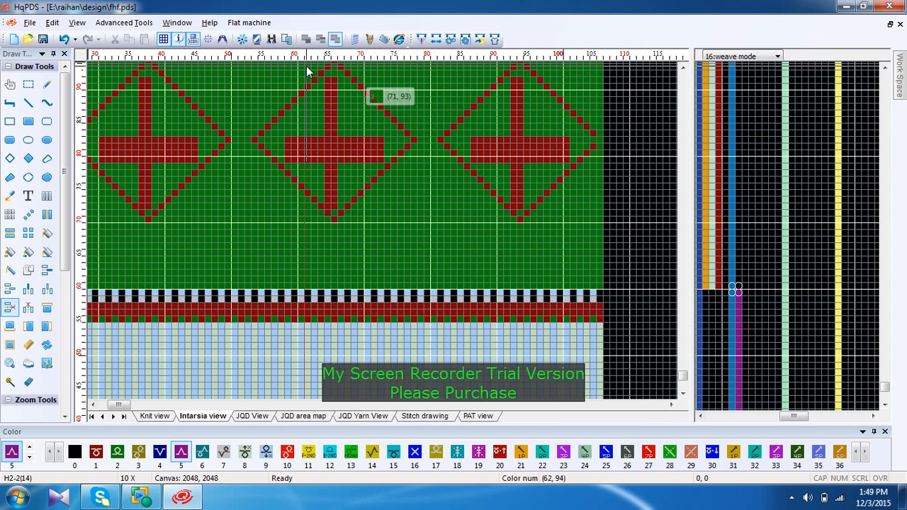
# Try to generate the action file with the existing compilation options after removing the red band, and dismiss the resulting messages
pyautogui.click(420, 45)
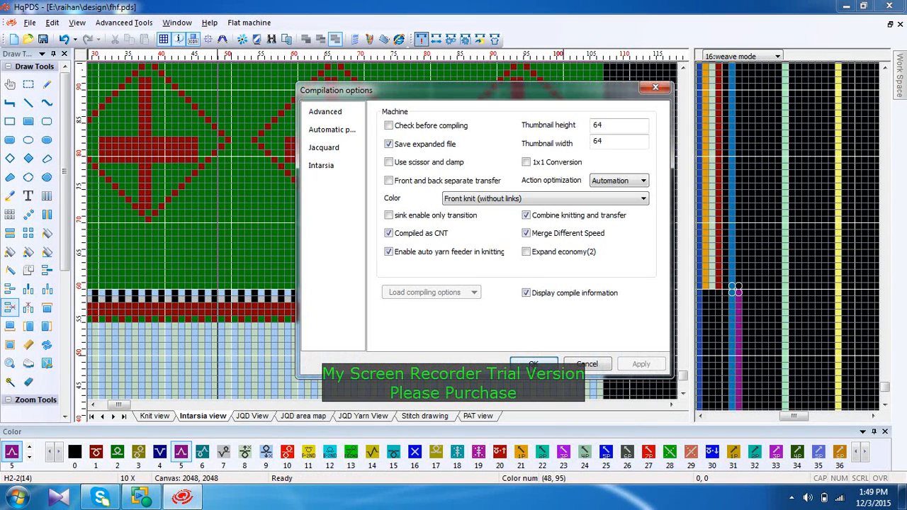
pyautogui.click(533, 364)
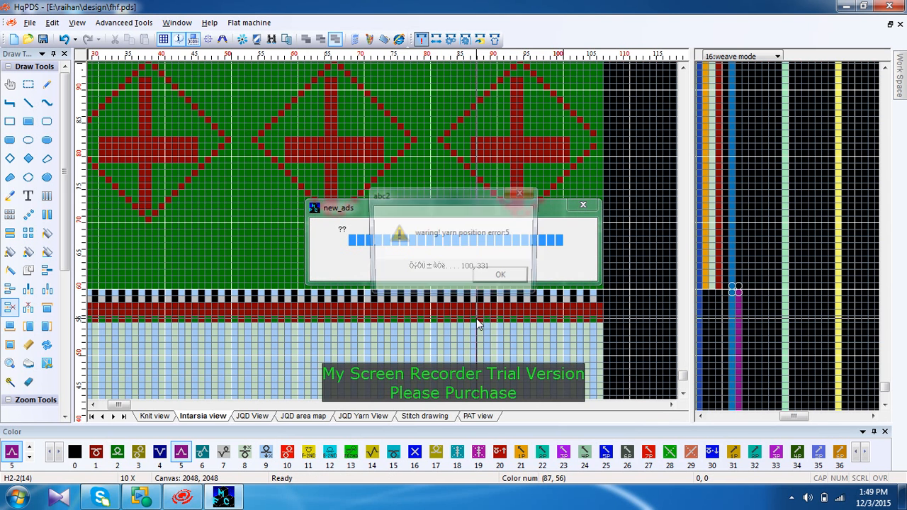
pyautogui.click(503, 278)
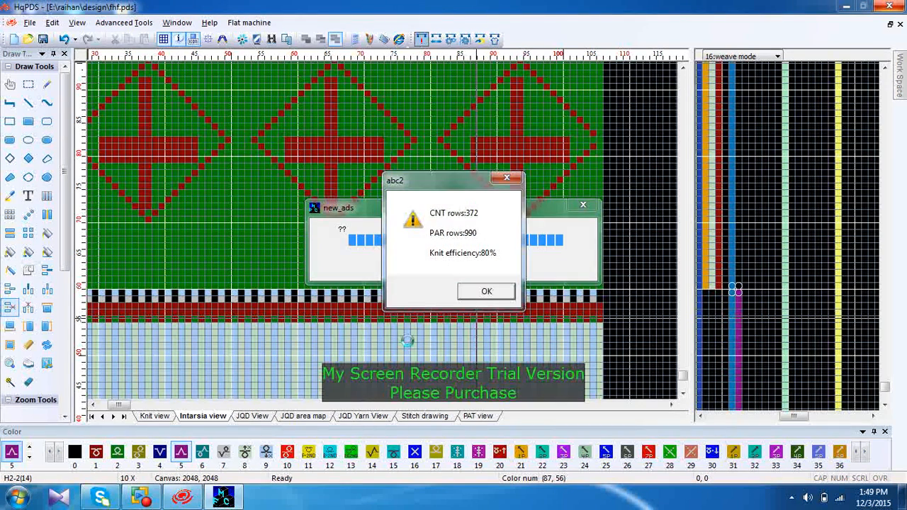
pyautogui.click(486, 291)
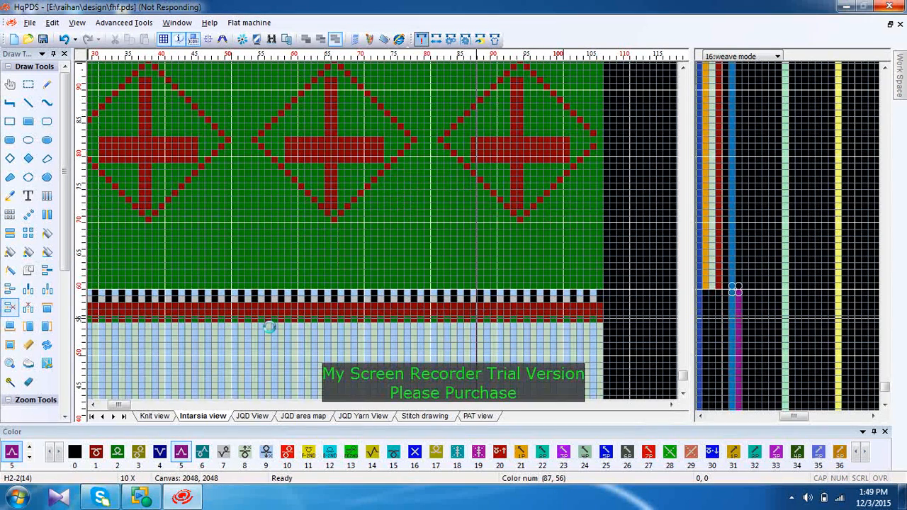
# Delete one row from the rib section and regenerate the action file with the existing compilation options, closing the compile information
pyautogui.click(14, 312)
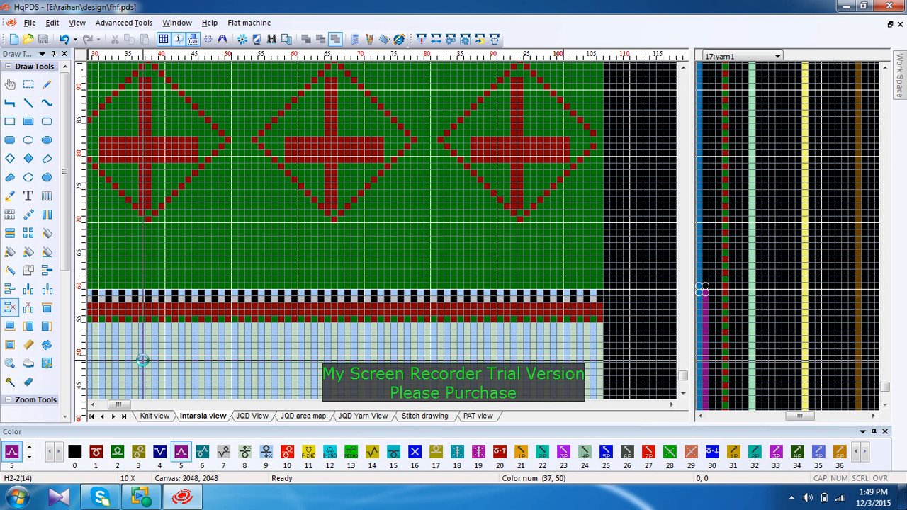
pyautogui.click(144, 367)
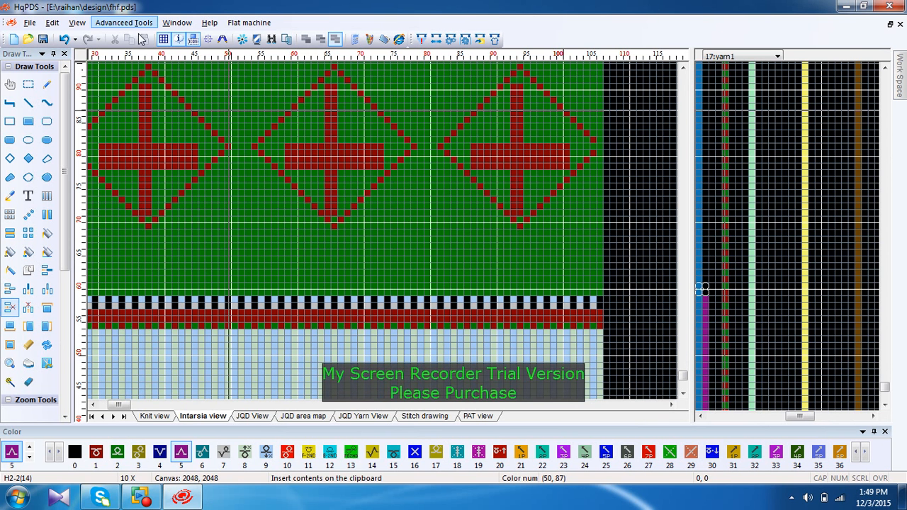
pyautogui.click(422, 40)
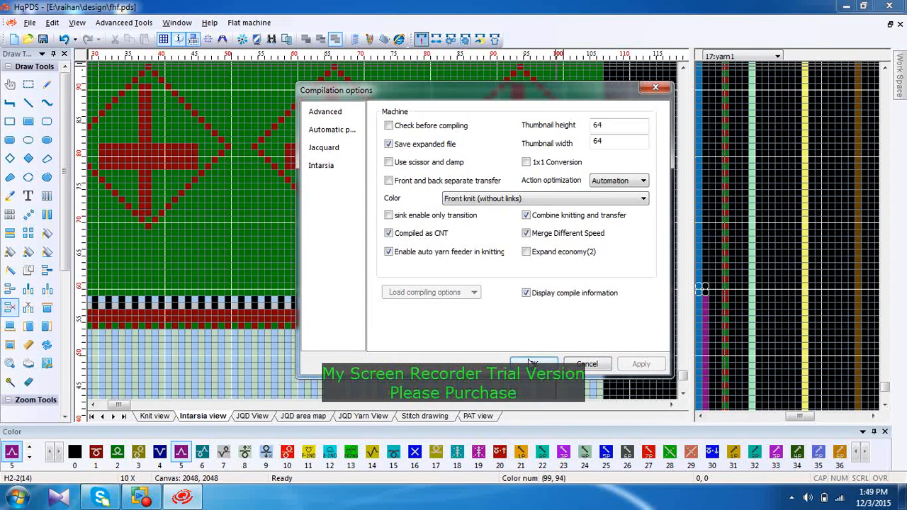
pyautogui.click(533, 364)
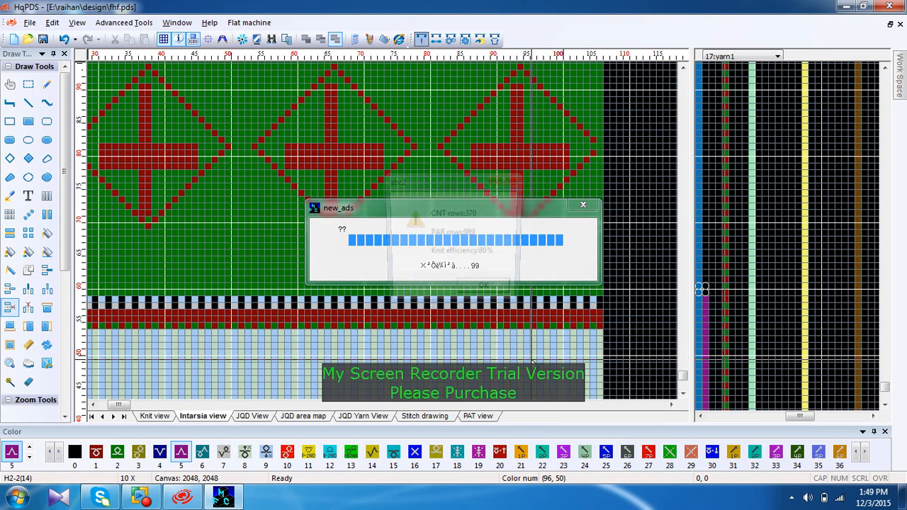
pyautogui.click(487, 291)
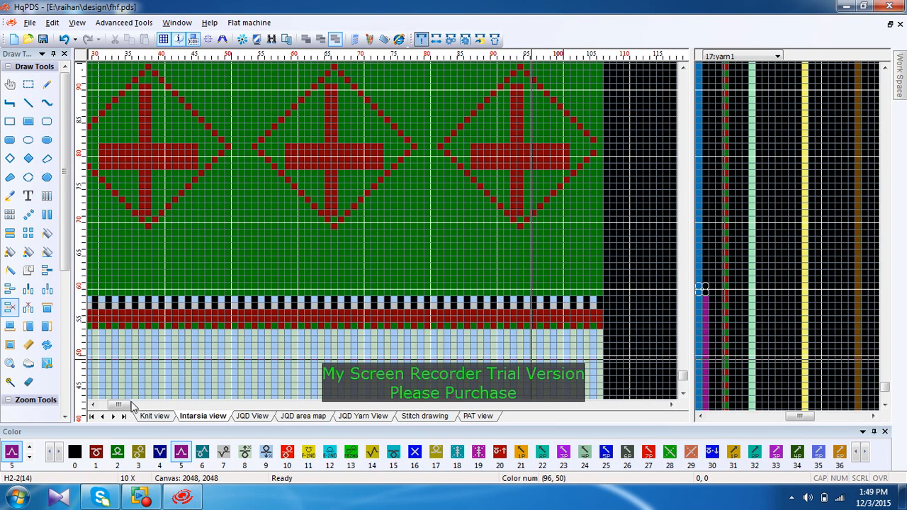
# In the Knit view, fill the whole green motif area above the checkered rows with color 1, Front knit (with transfer action)
pyautogui.moveTo(119, 407); pyautogui.dragTo(114, 407)
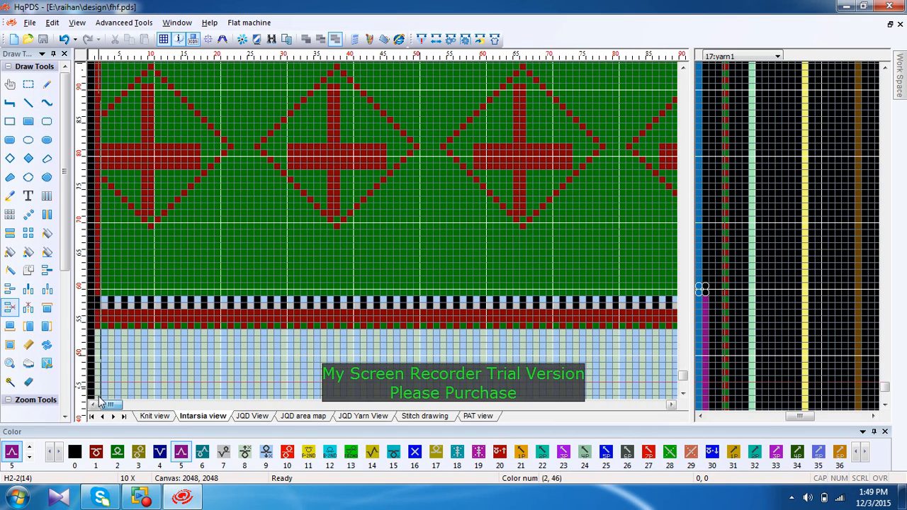
pyautogui.scroll(-1, 313, 190)
pyautogui.scroll(-2, 297, 236)
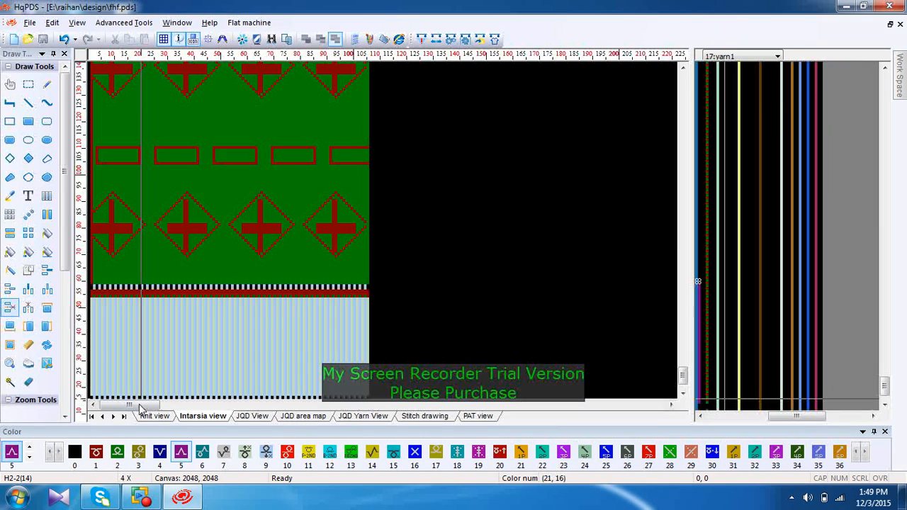
pyautogui.click(154, 416)
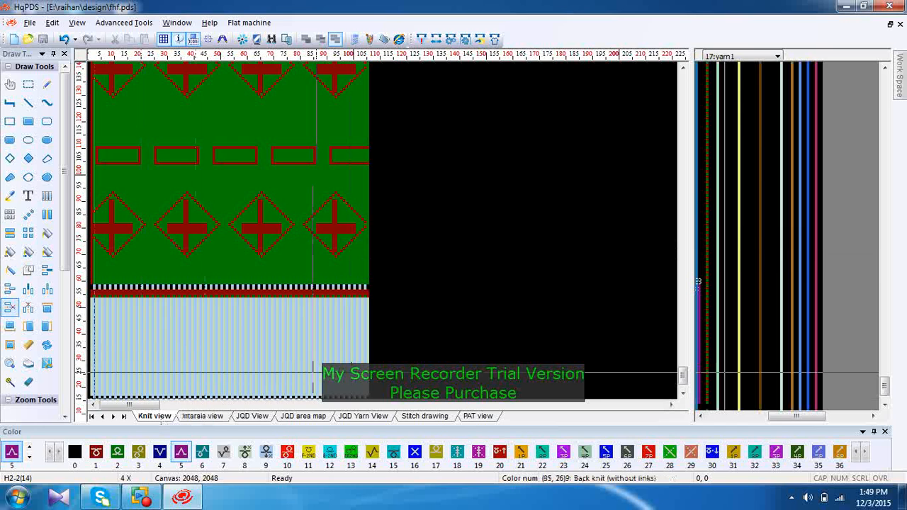
pyautogui.scroll(-1, 320, 287)
pyautogui.scroll(-2, 336, 303)
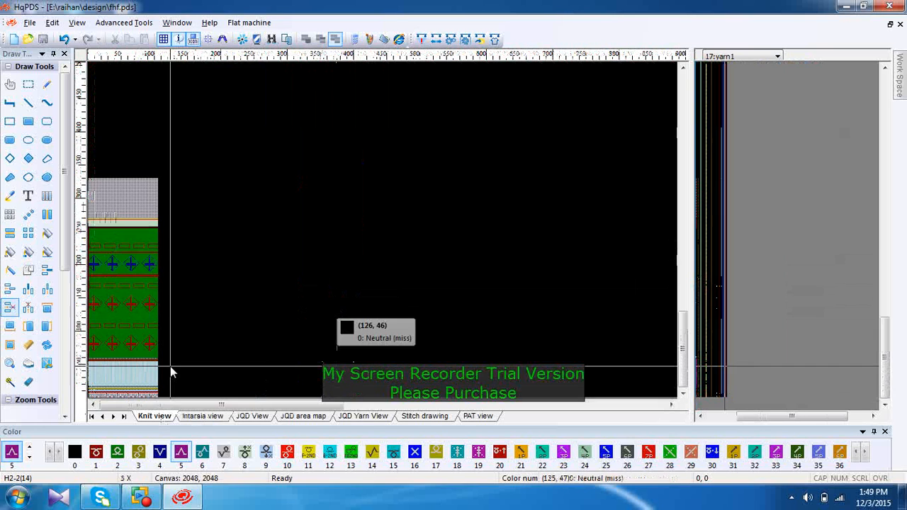
pyautogui.scroll(3, 307, 263)
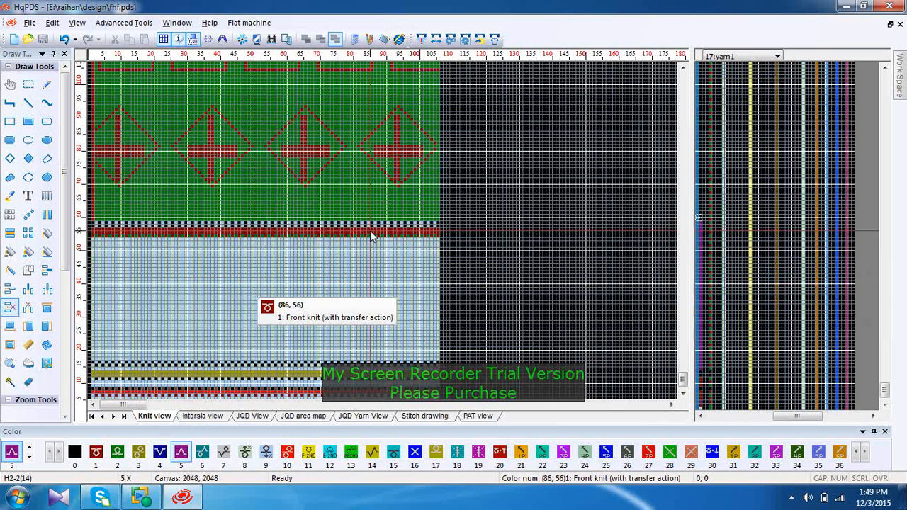
pyautogui.click(96, 451)
pyautogui.click(29, 121)
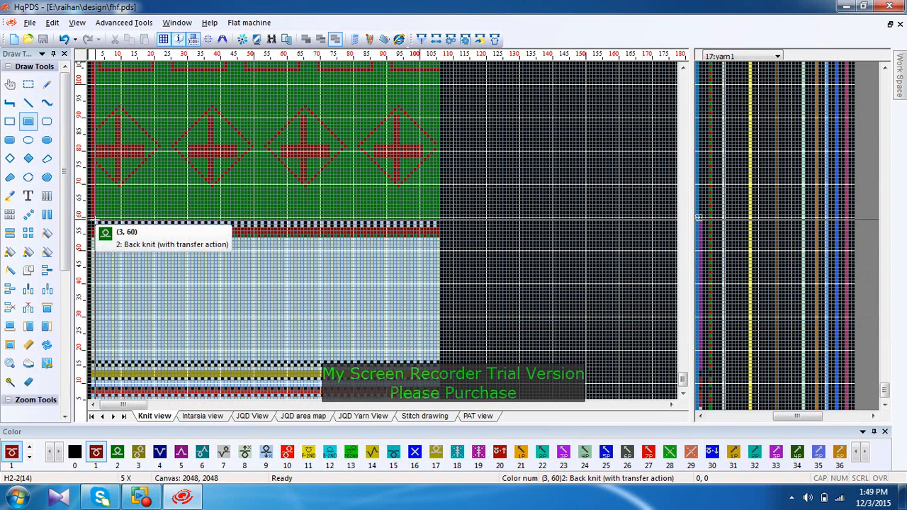
pyautogui.moveTo(103, 211); pyautogui.dragTo(159, 229)
# Remove the surplus columns of the color 1 fill so it matches the panel's width
pyautogui.scroll(-2, 158, 150)
pyautogui.scroll(-2, 239, 134)
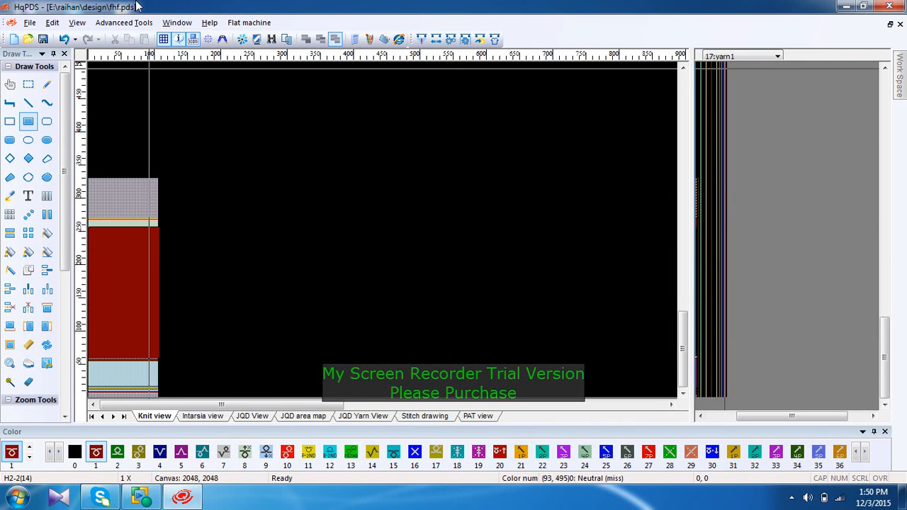
pyautogui.scroll(2, 287, 329)
pyautogui.scroll(2, 383, 231)
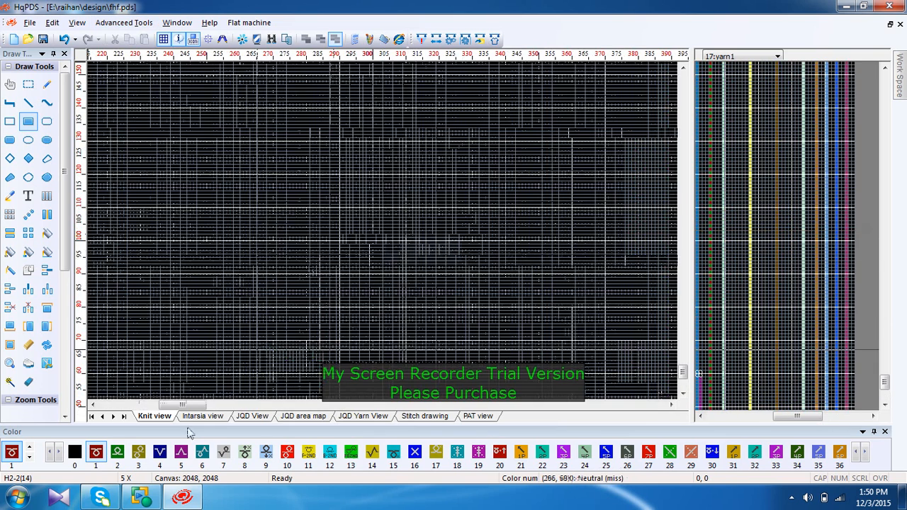
pyautogui.click(162, 404)
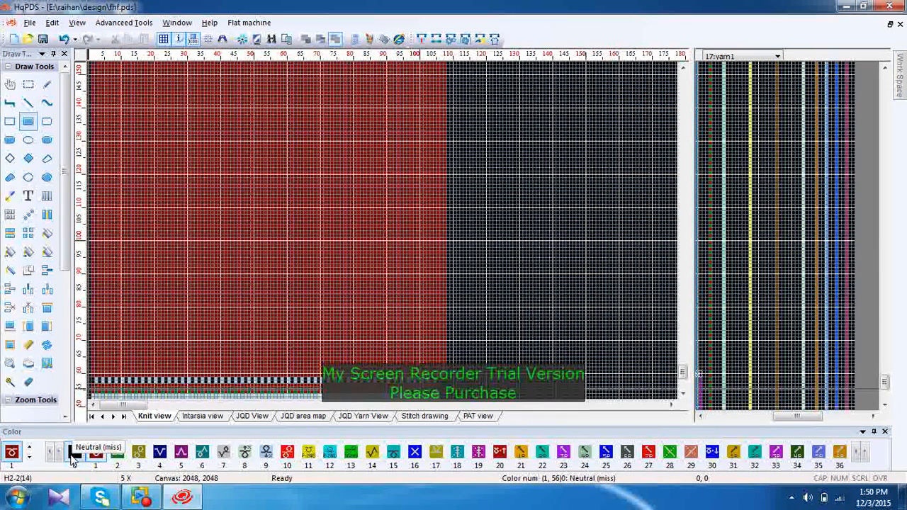
pyautogui.click(28, 308)
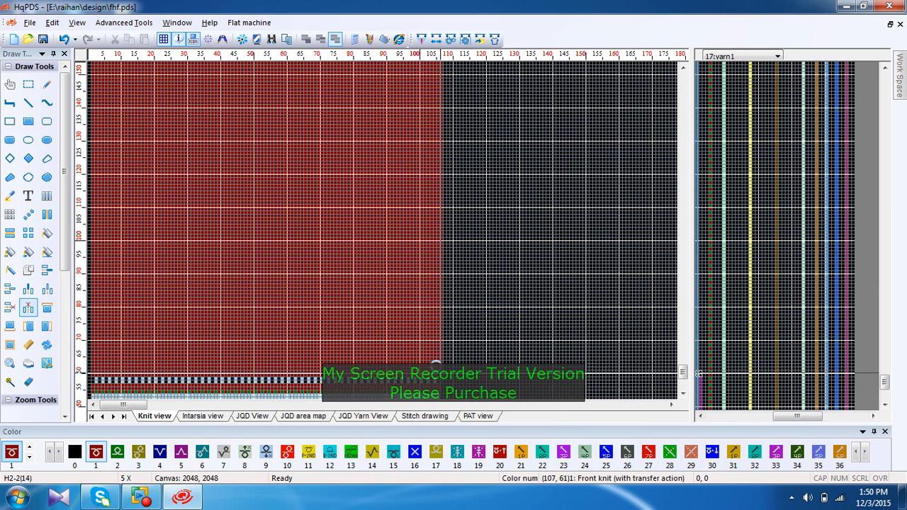
# Generate the action file for the color 1 knit area with the existing compilation options and close the compile information
pyautogui.click(422, 41)
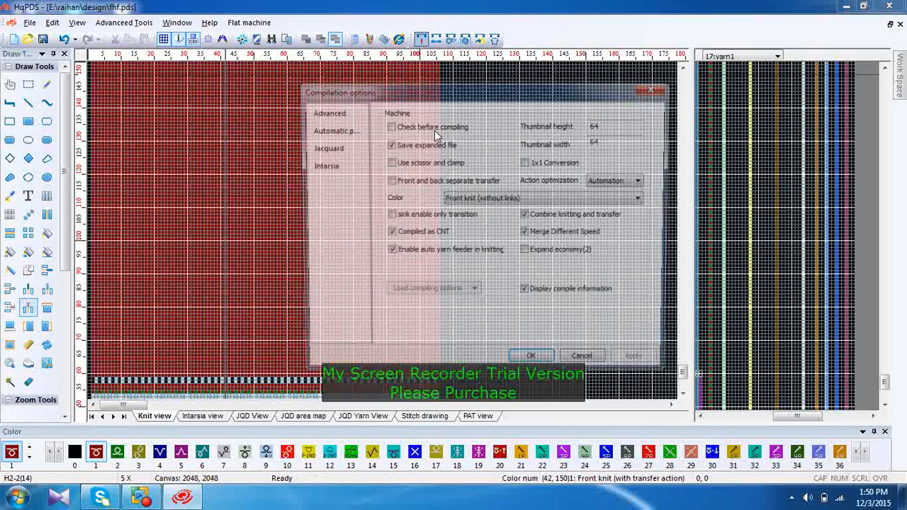
pyautogui.click(513, 360)
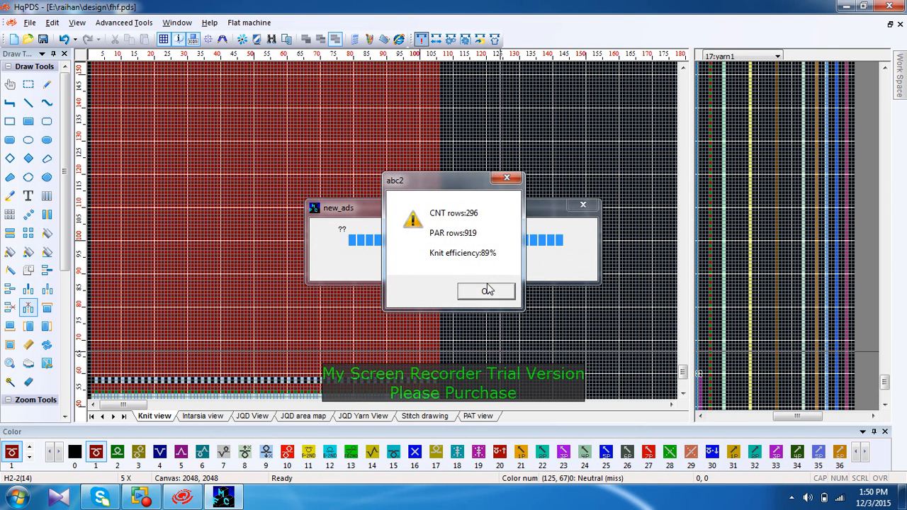
pyautogui.click(487, 294)
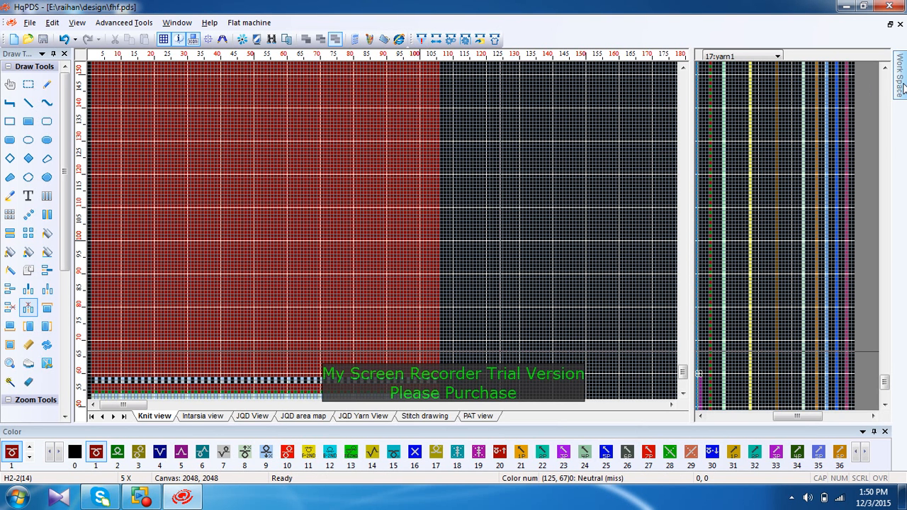
# Run the knitting simulation of the compiled CNT file, accepting the listed yarn feeder colors
pyautogui.moveTo(900, 84)
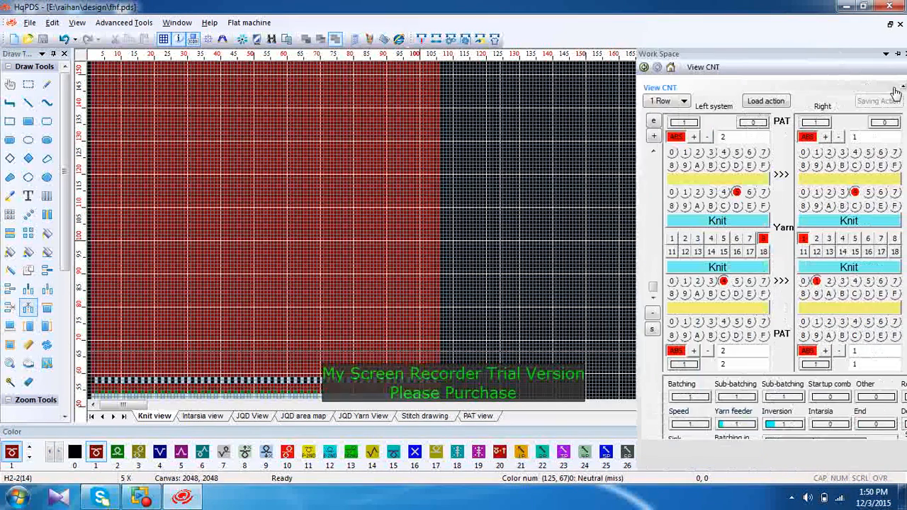
pyautogui.click(638, 103)
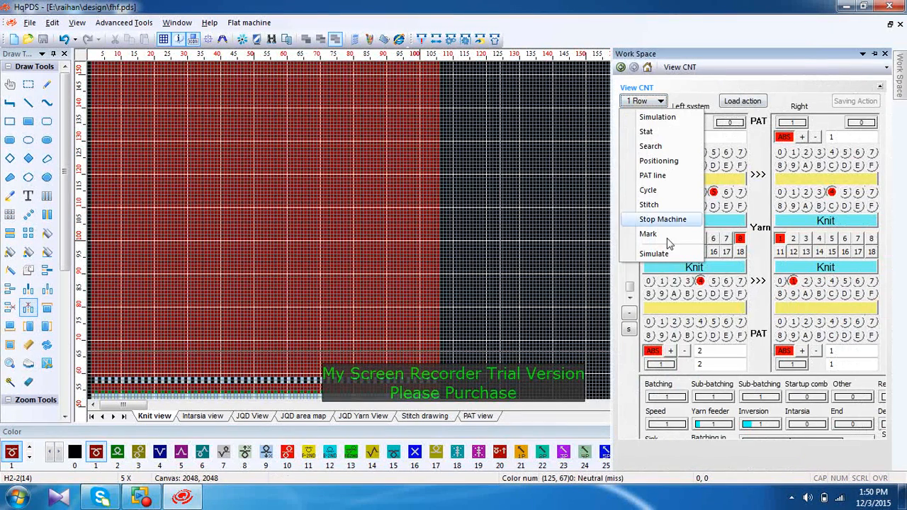
pyautogui.click(654, 260)
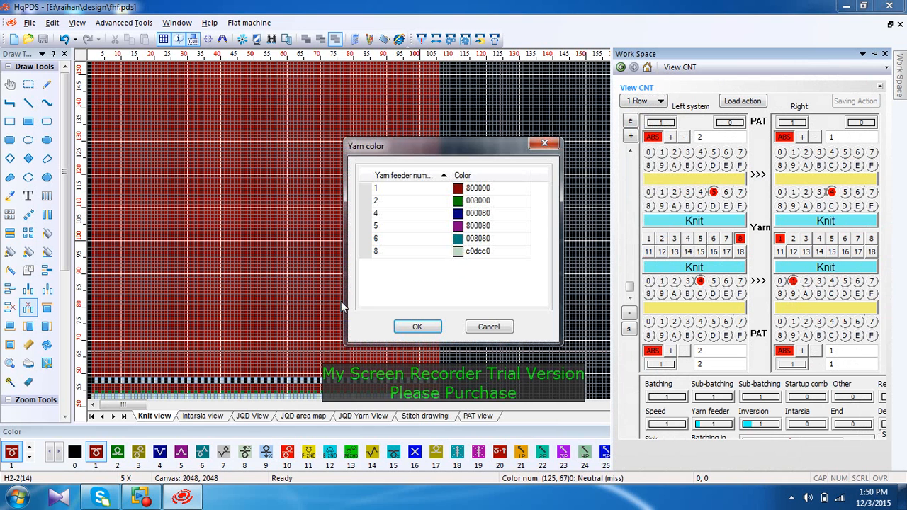
pyautogui.click(417, 327)
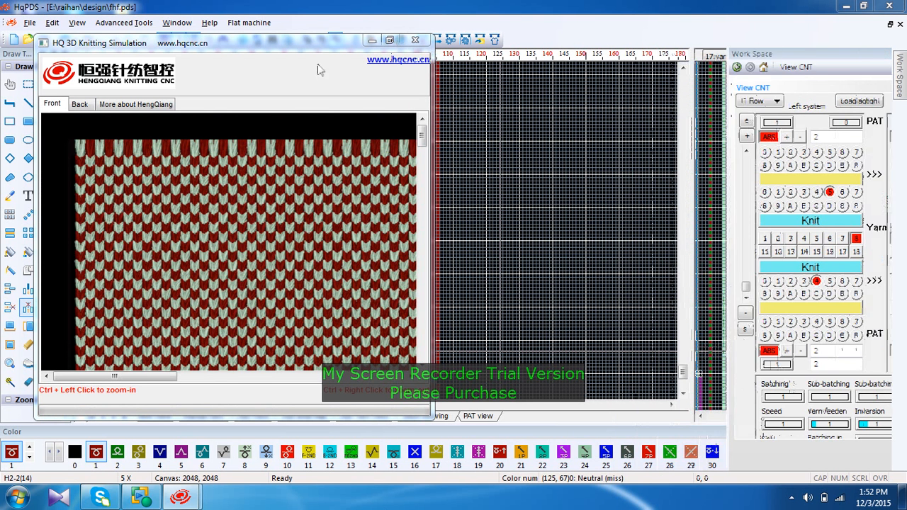
# Examine the front of the 3D knitting simulation at full size, checking the rectangle and diamond motifs and the checkered start, and close it
pyautogui.click(390, 40)
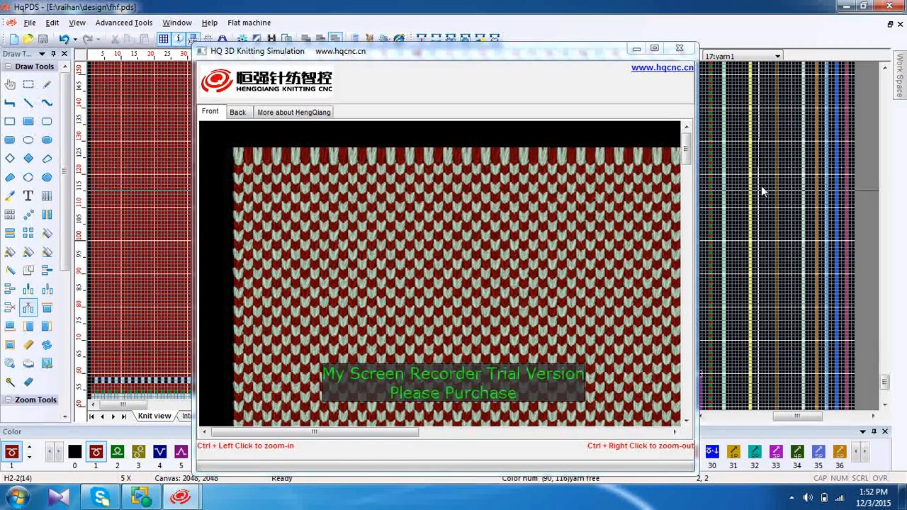
pyautogui.click(654, 49)
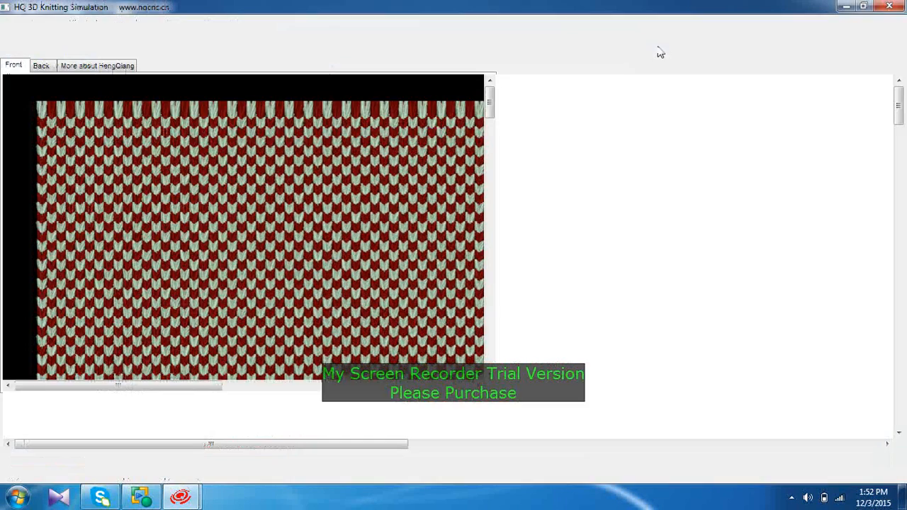
pyautogui.scroll(-10, 554, 200)
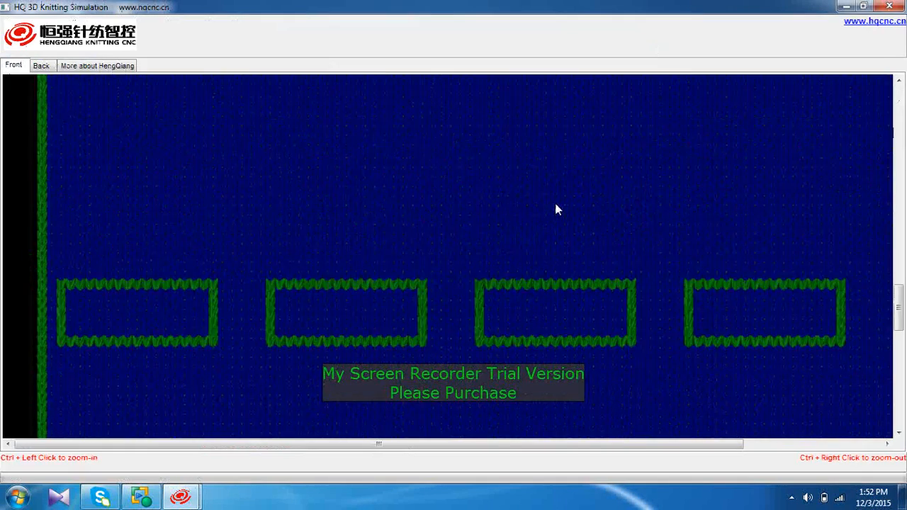
pyautogui.scroll(10, 556, 209)
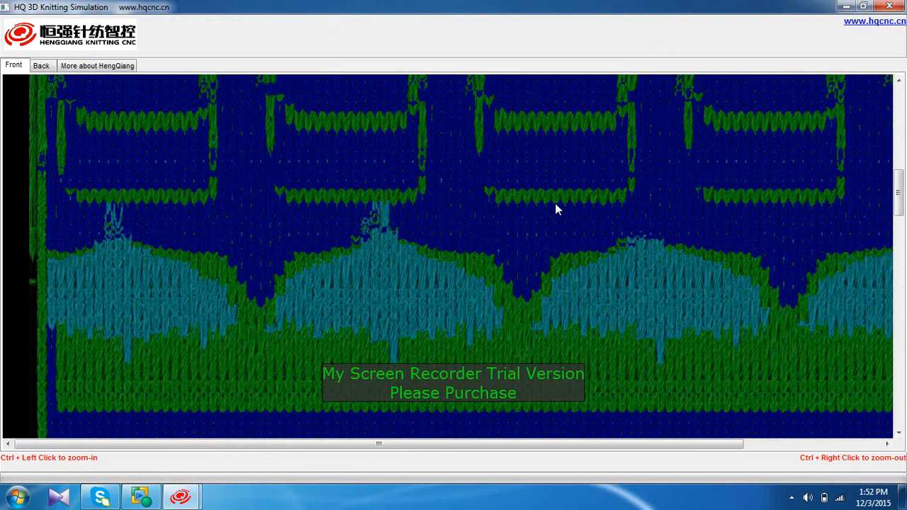
pyautogui.scroll(5, 557, 209)
pyautogui.scroll(-5, 557, 210)
pyautogui.scroll(-10, 552, 305)
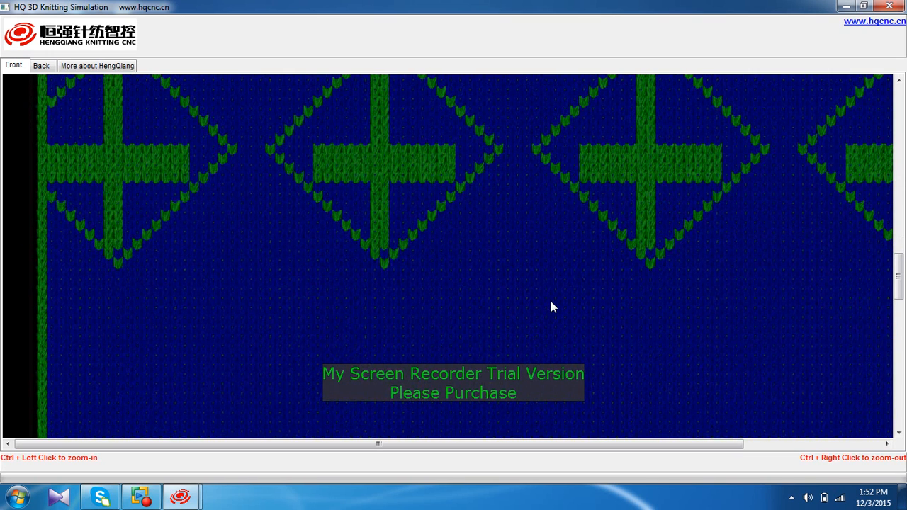
pyautogui.scroll(-10, 551, 303)
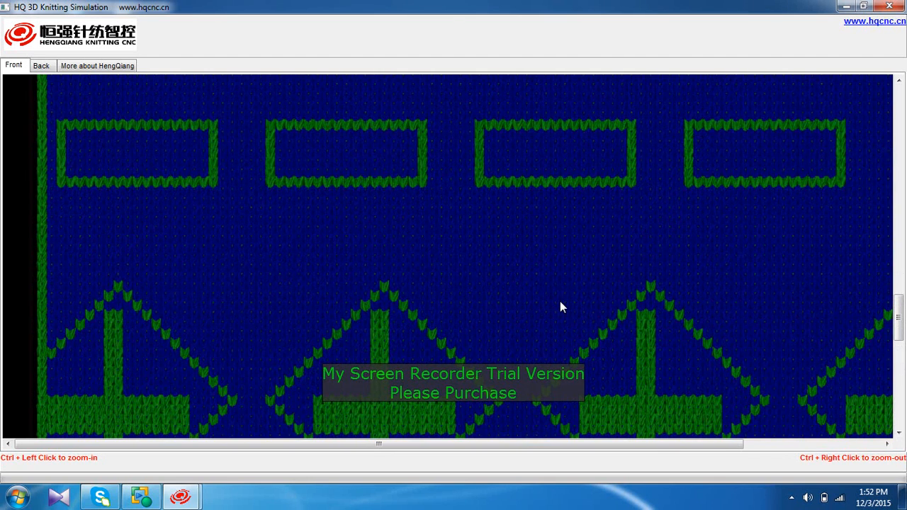
pyautogui.scroll(3, 560, 306)
pyautogui.scroll(5, 560, 307)
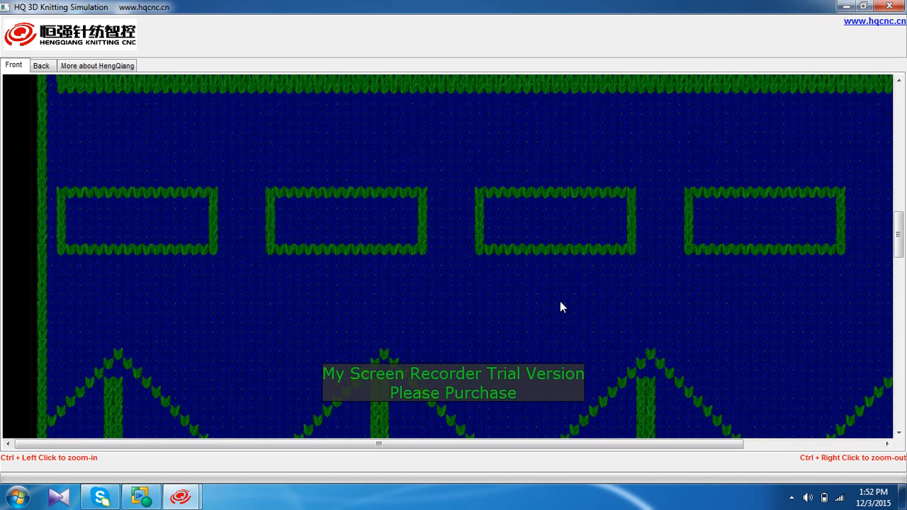
pyautogui.scroll(5, 560, 302)
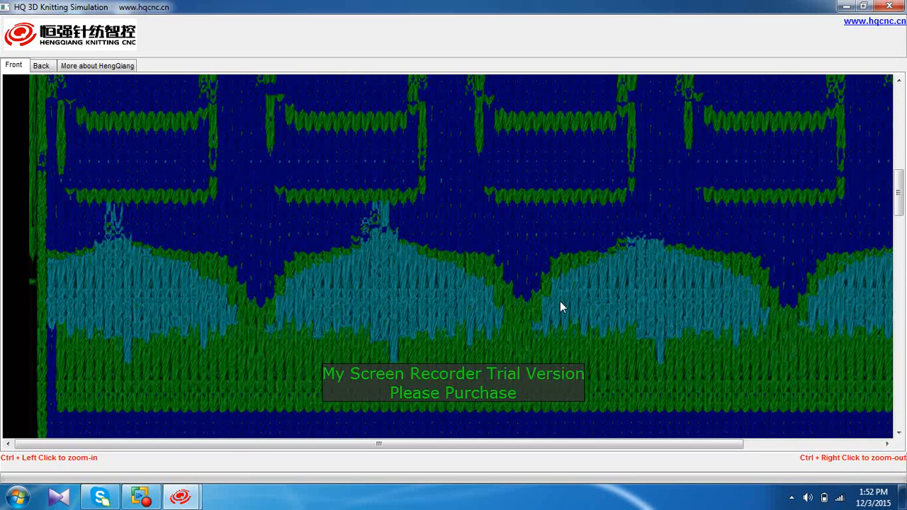
pyautogui.scroll(5, 560, 307)
pyautogui.scroll(5, 560, 307)
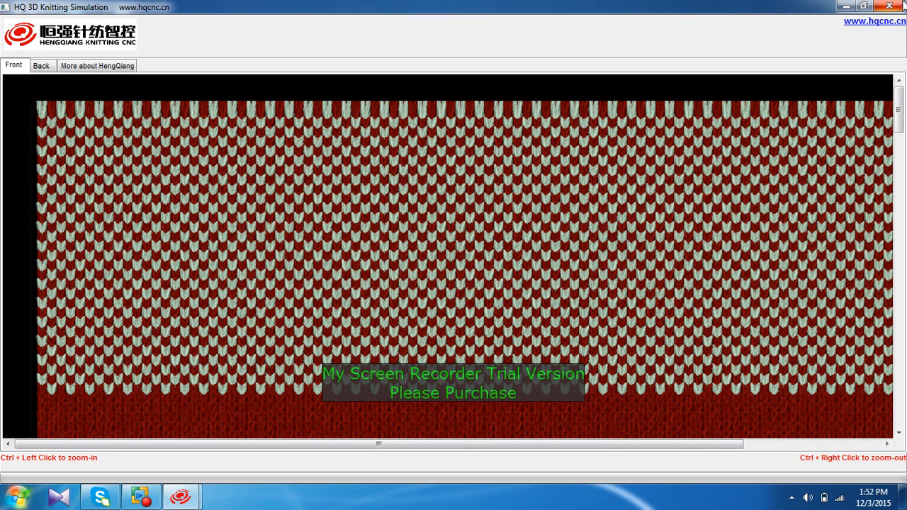
pyautogui.click(898, 9)
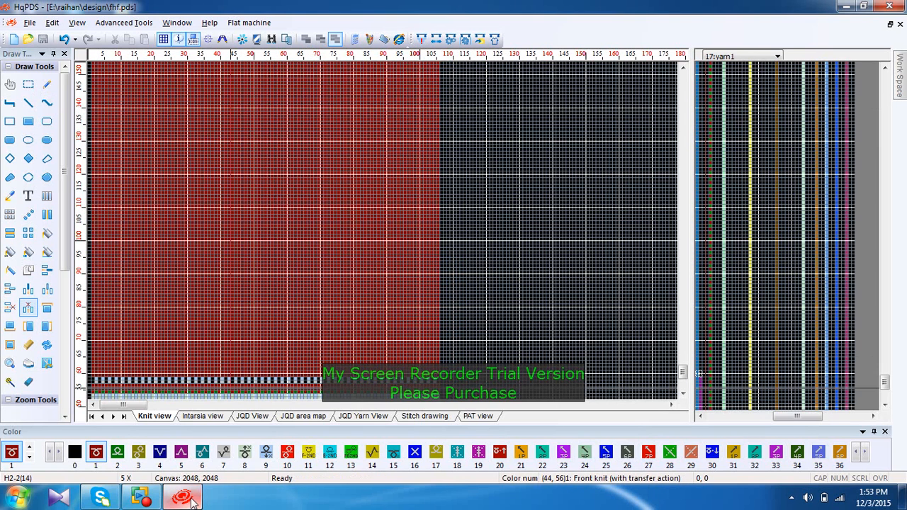
pyautogui.click(141, 498)
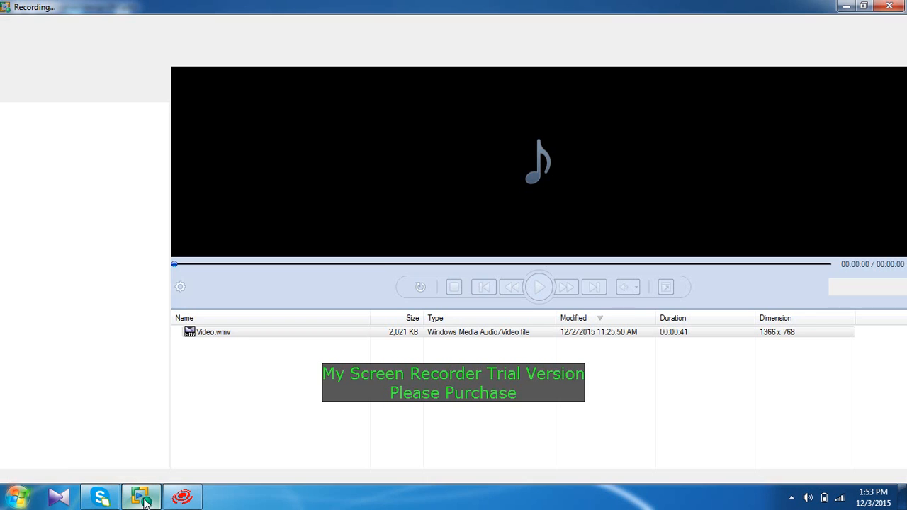